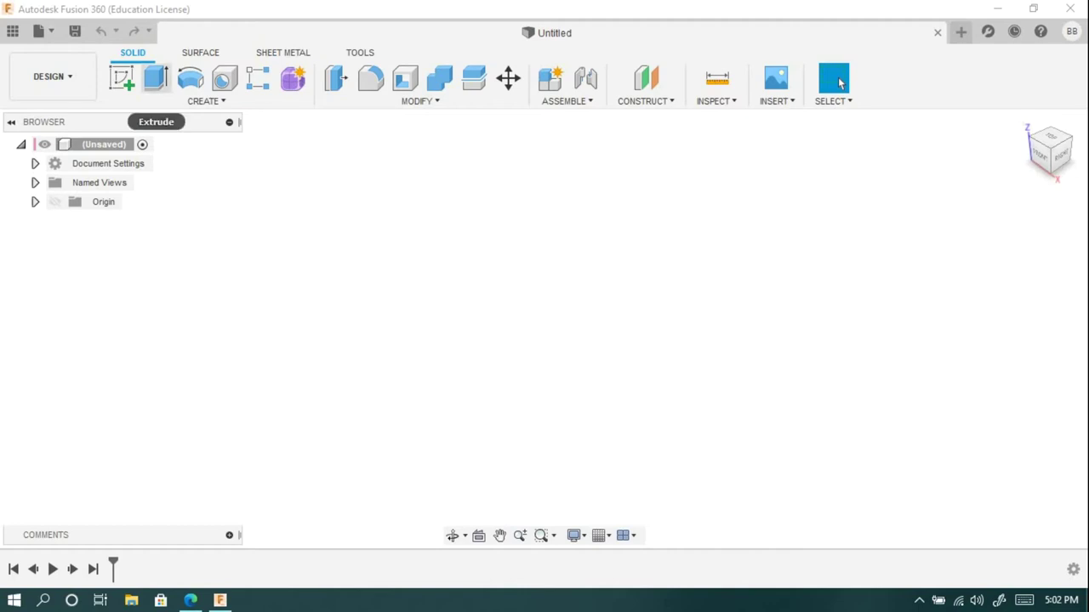
# - Start a sketch on the XY plane and draw a circle at the origin and another above it
pyautogui.click(627, 327)
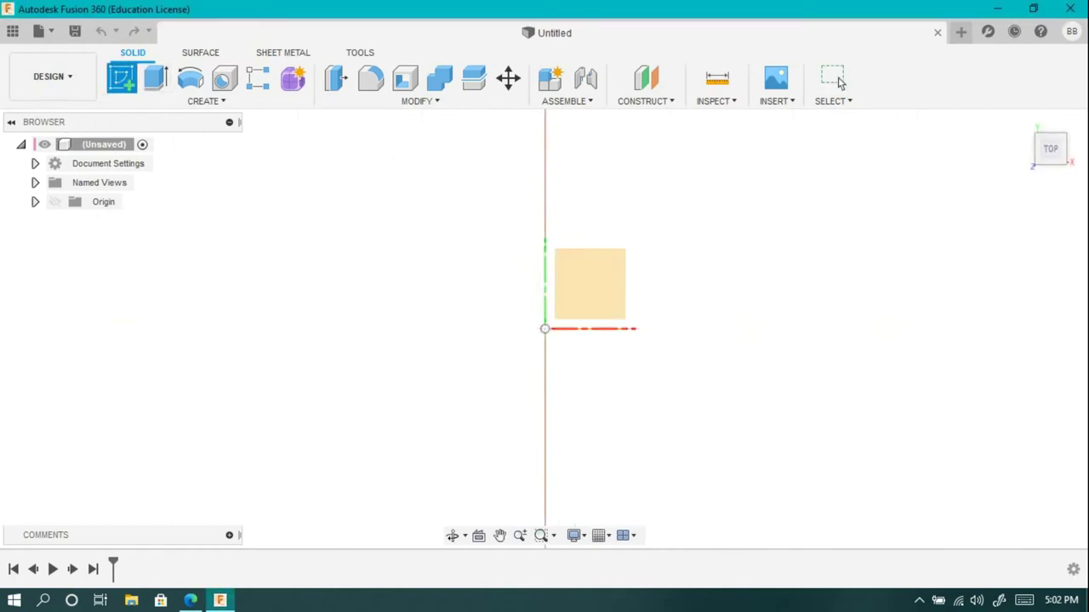
pyautogui.press('c')
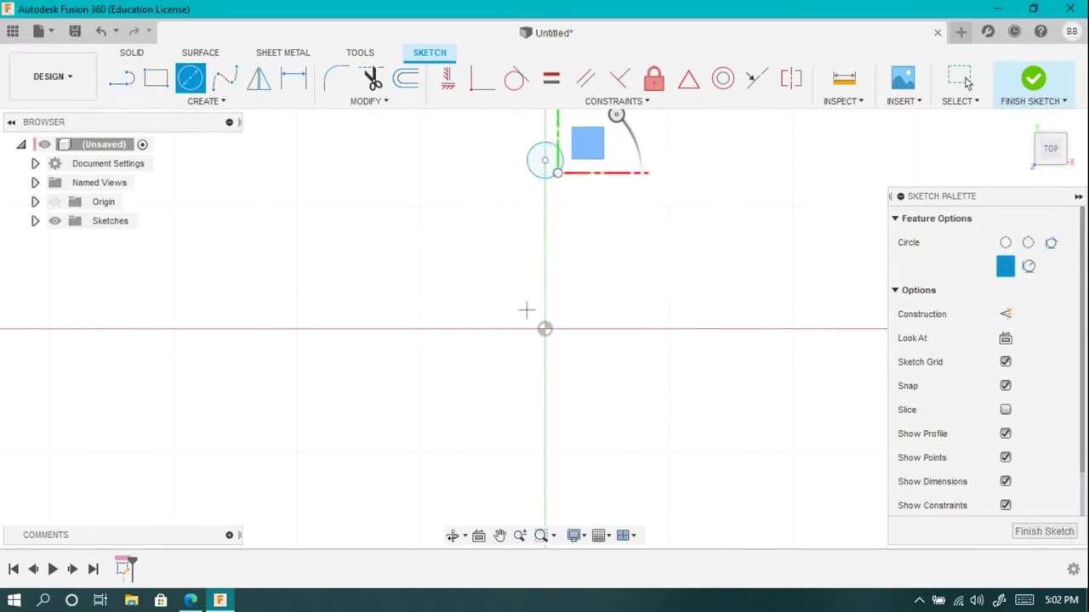
pyautogui.click(544, 329)
pyautogui.click(567, 351)
pyautogui.press('d')
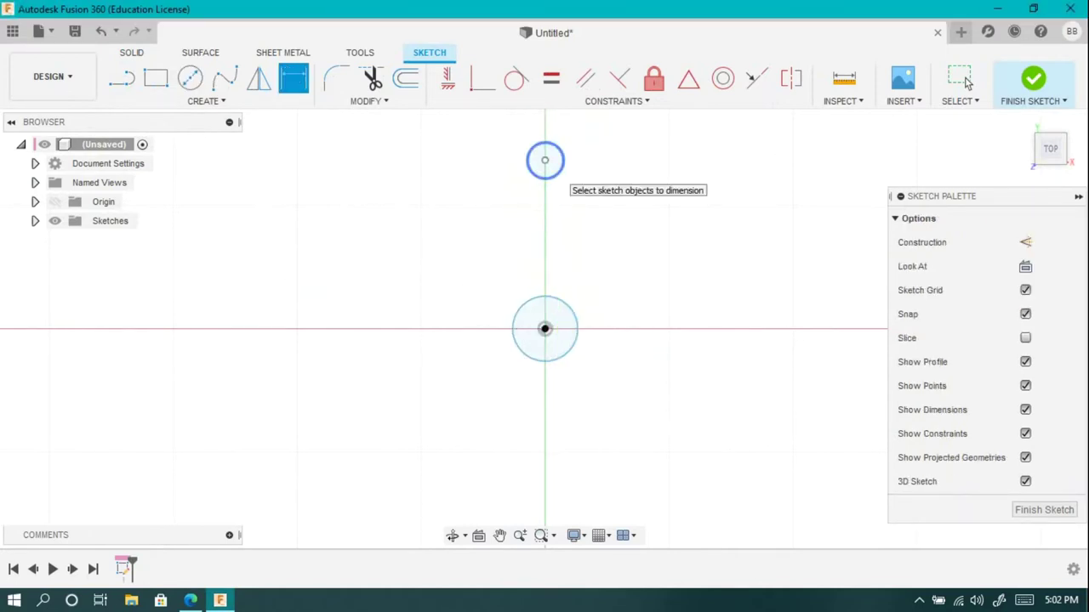
# - Draw a vertical line joining the two circle centres
pyautogui.click(122, 78)
pyautogui.click(545, 160)
pyautogui.click(544, 328)
pyautogui.click(294, 78)
# - Dimension the upper circle Ø30, the lower circle Ø60 and the centre distance 120 mm
pyautogui.click(557, 148)
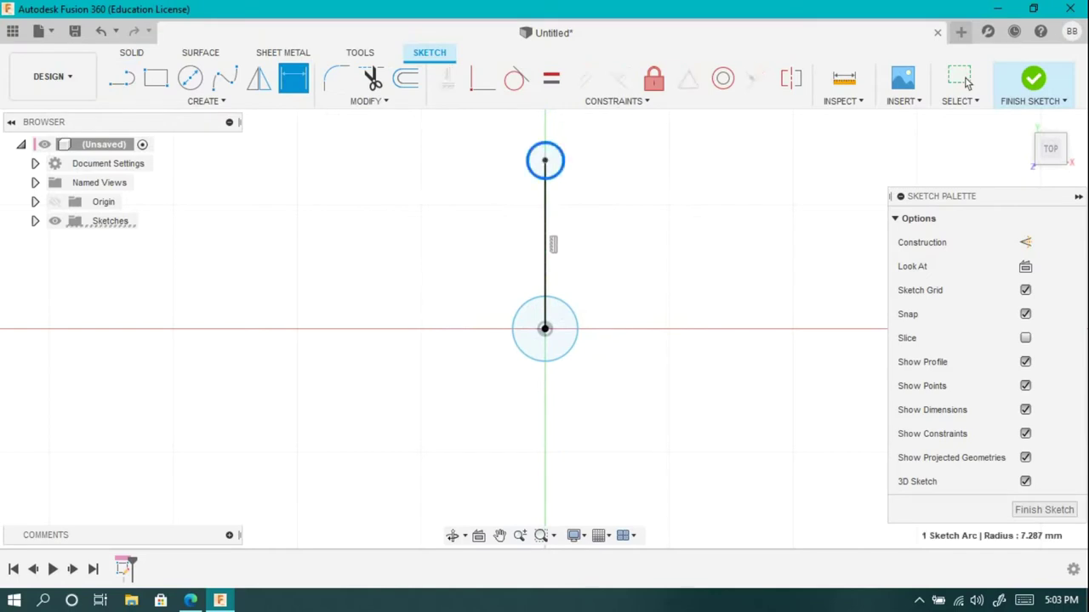
pyautogui.click(633, 210)
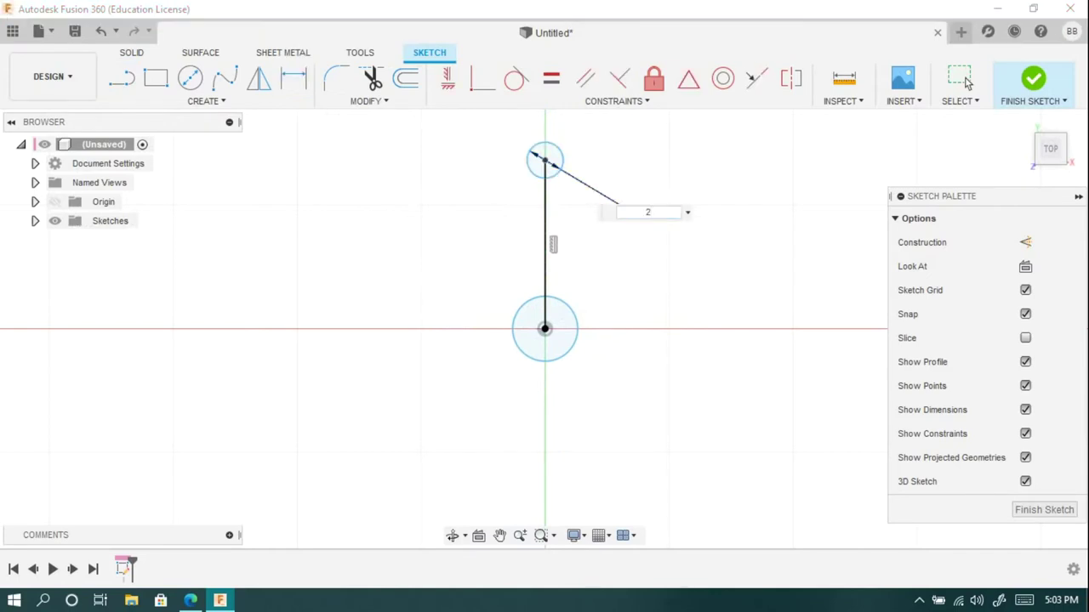
pyautogui.press('Return')
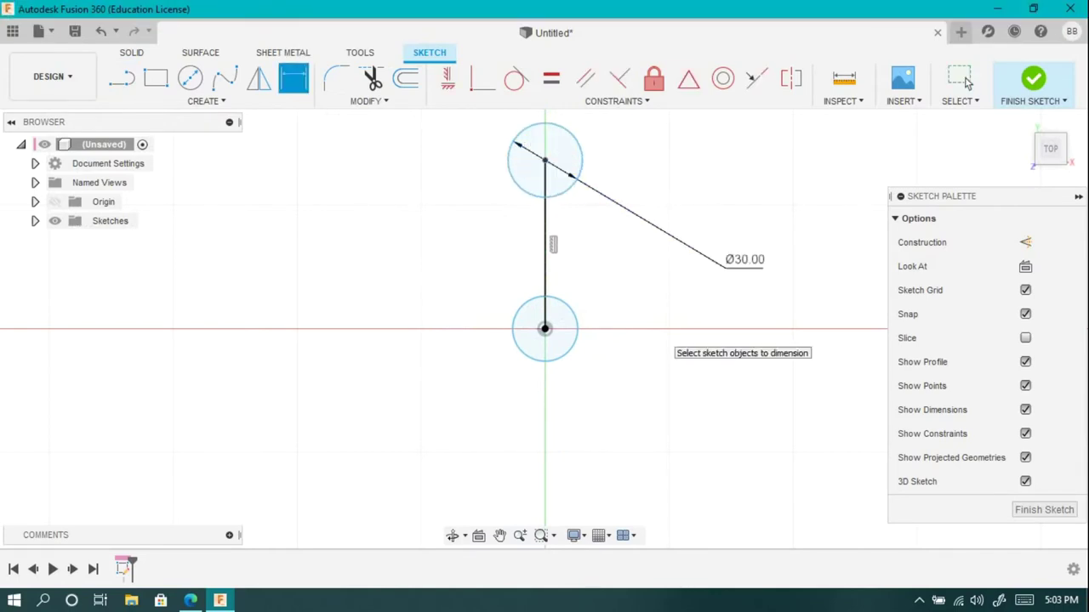
pyautogui.click(568, 306)
pyautogui.click(606, 295)
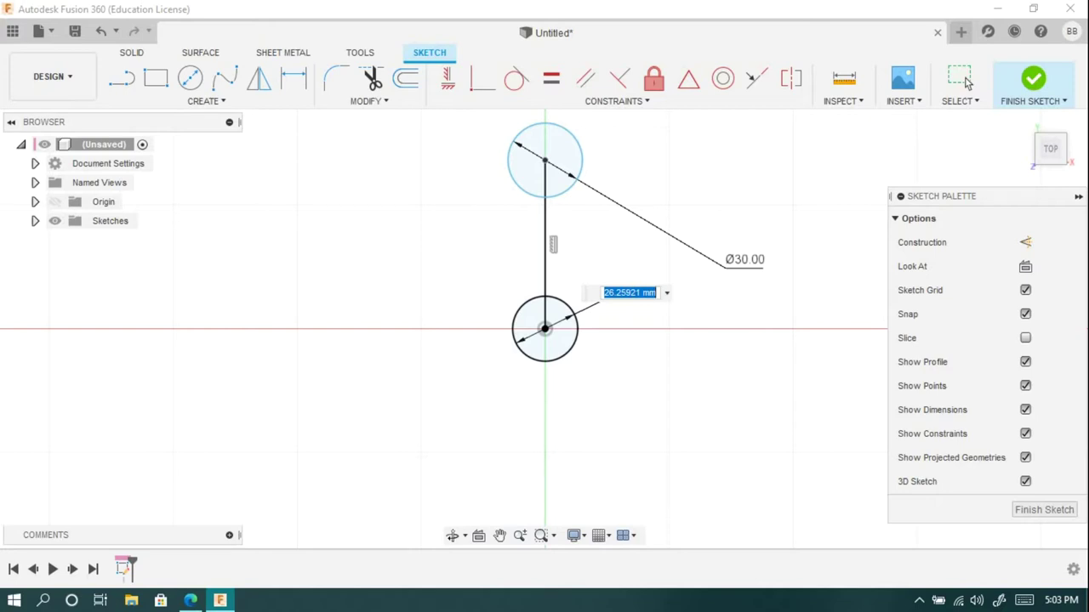
pyautogui.press('Return')
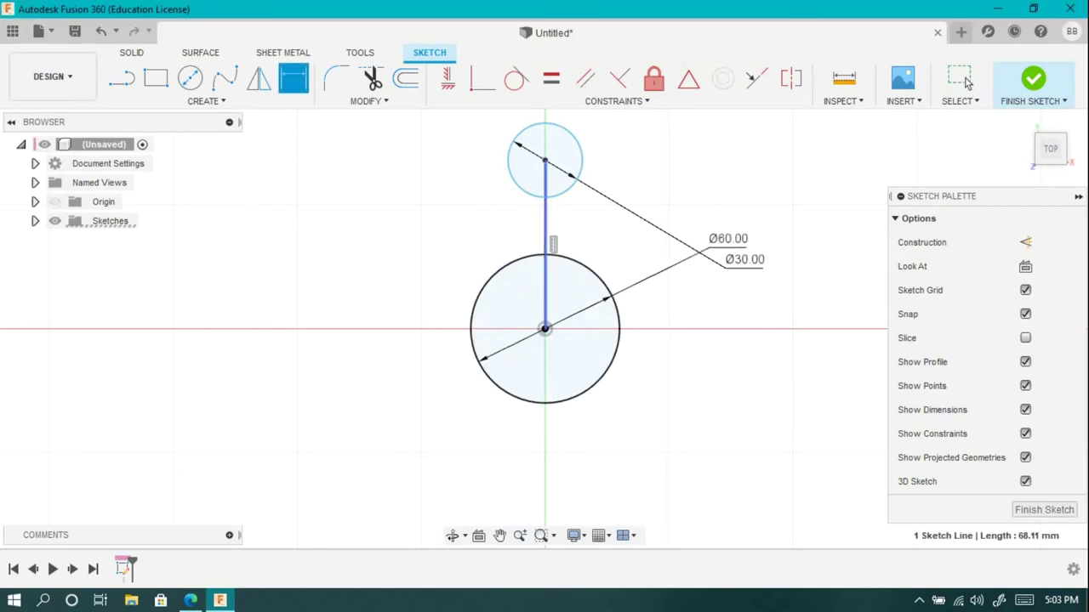
pyautogui.click(425, 251)
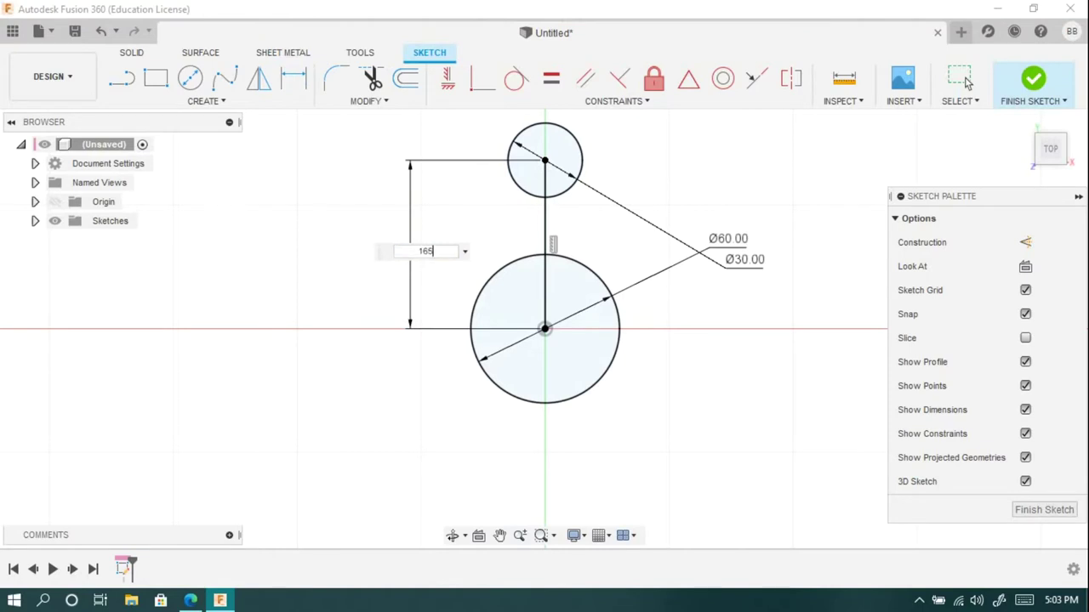
pyautogui.write('165-15-30')
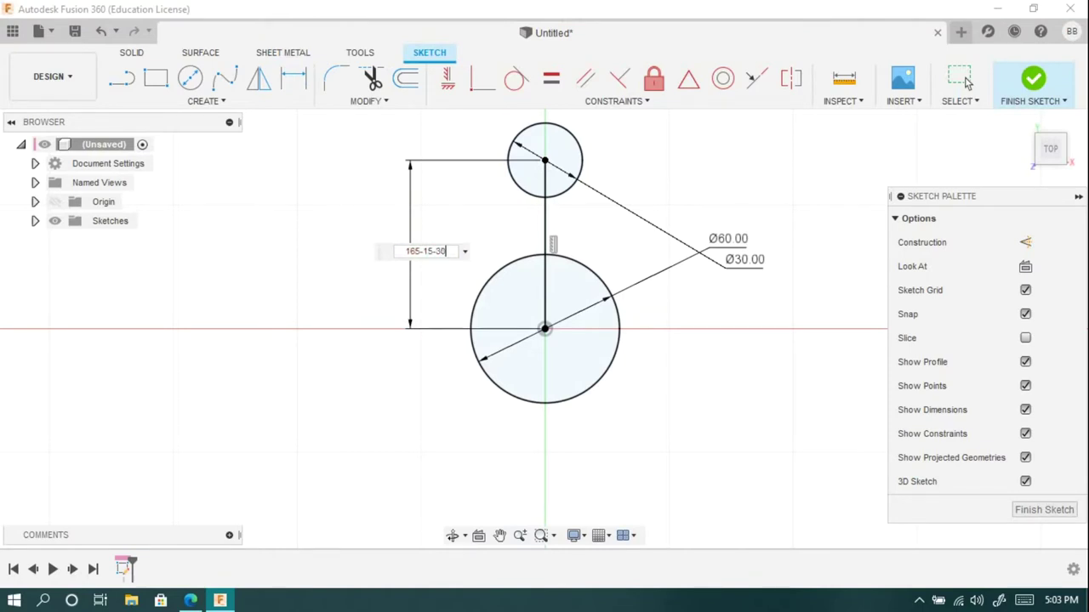
pyautogui.press('Return')
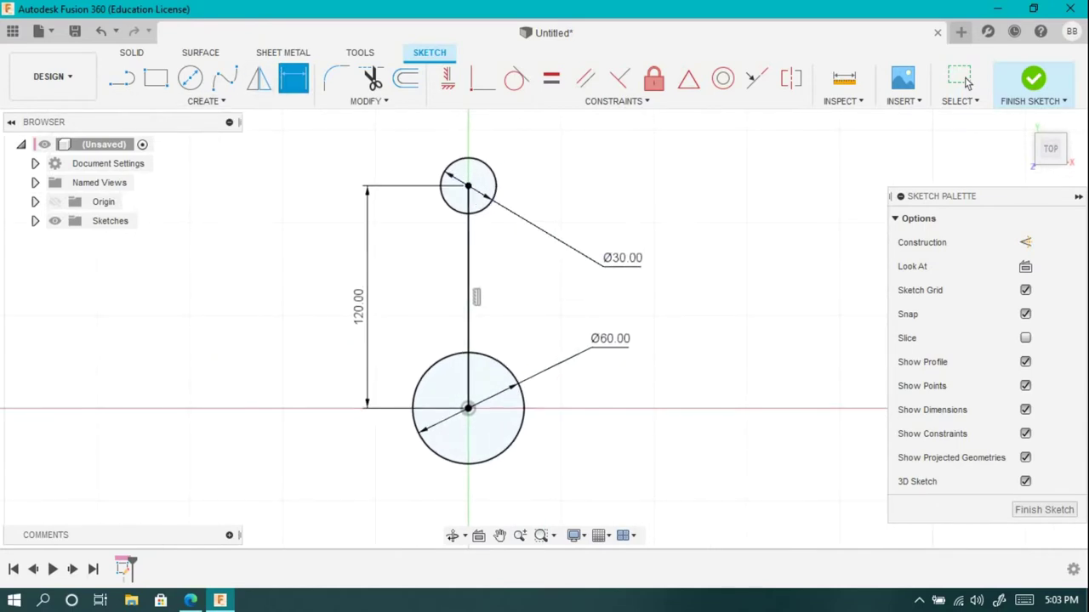
# - Change the upper circle's diameter to 35 mm
pyautogui.doubleClick(621, 258)
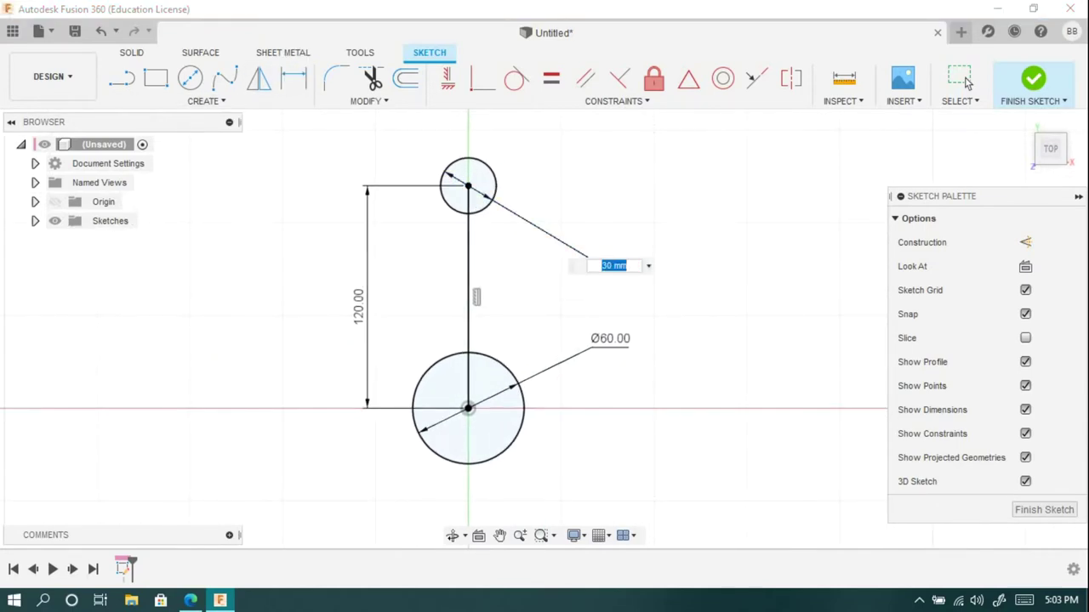
pyautogui.write('35')
pyautogui.press('Return')
pyautogui.doubleClick(644, 270)
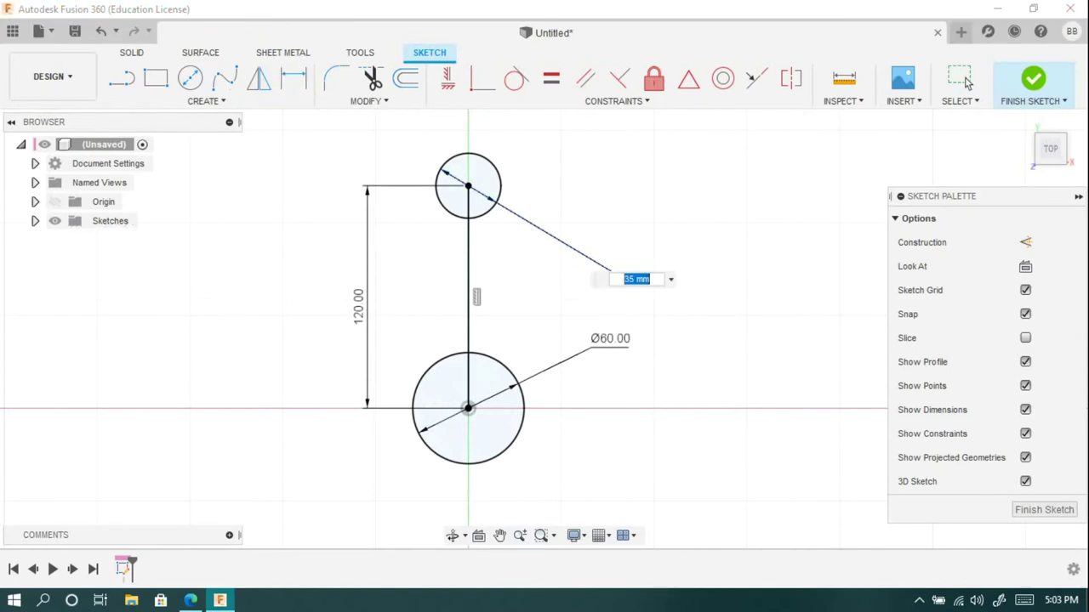
pyautogui.write('40')
pyautogui.press('Return')
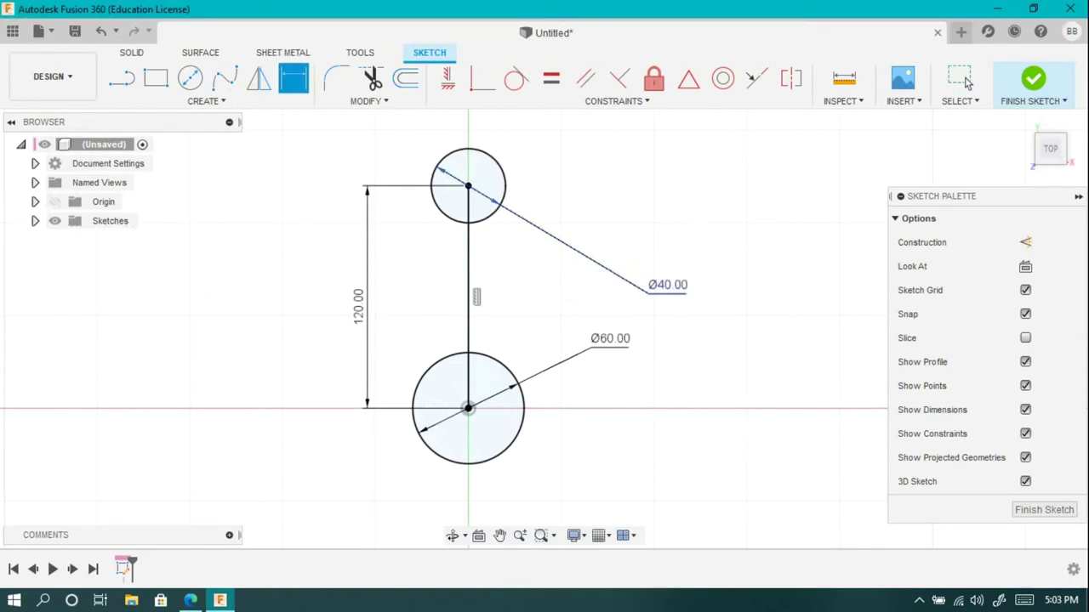
pyautogui.doubleClick(668, 285)
pyautogui.write('5')
pyautogui.press('Return')
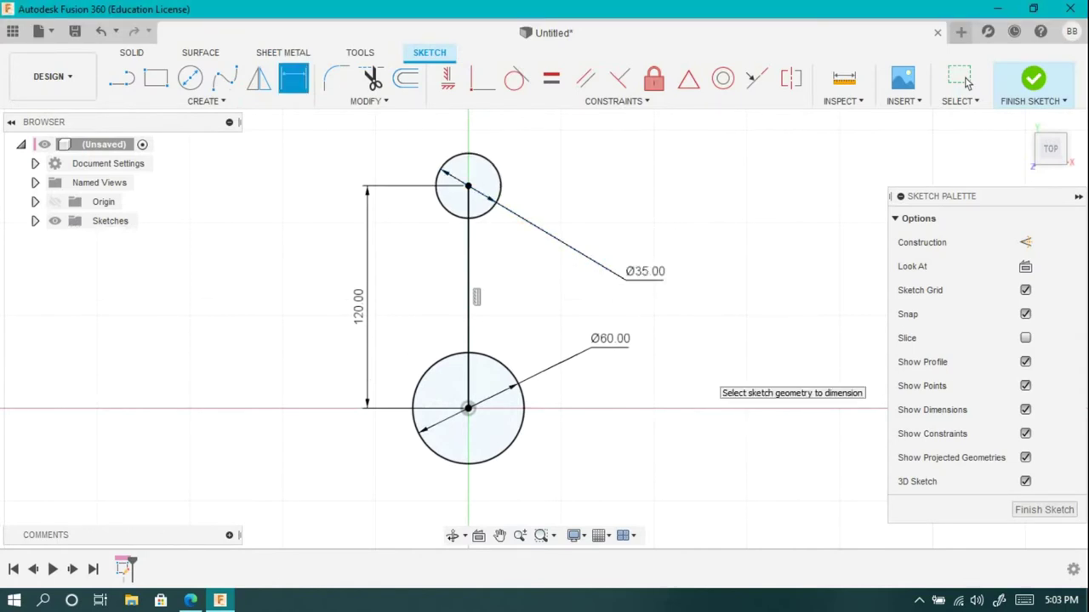
pyautogui.click(189, 78)
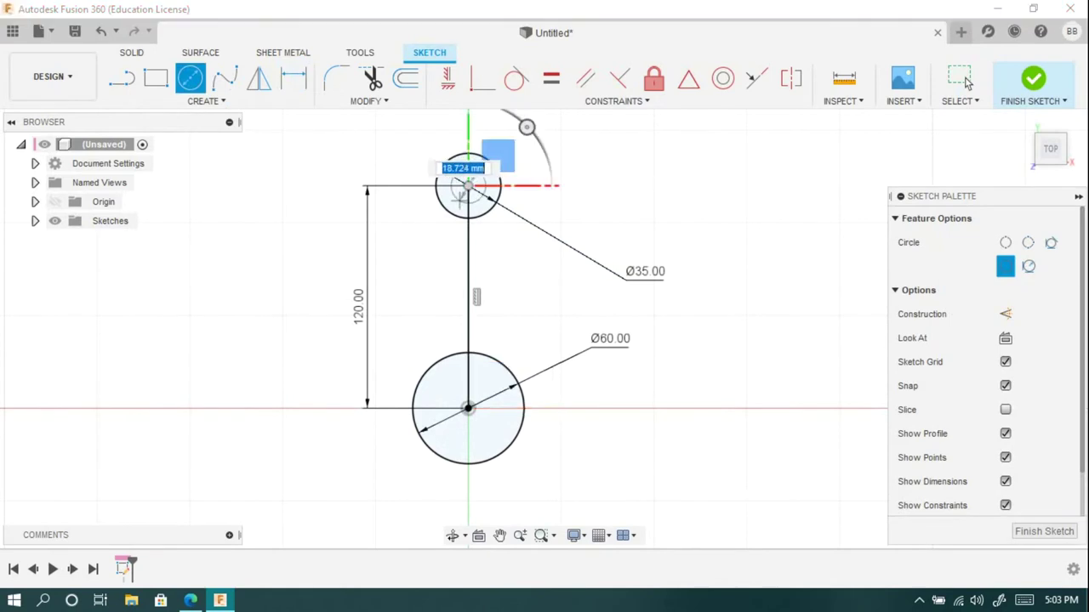
# - Draw concentric inner circles and dimension them Ø23 at the top and Ø42 at the bottom
pyautogui.click(467, 408)
pyautogui.click(493, 383)
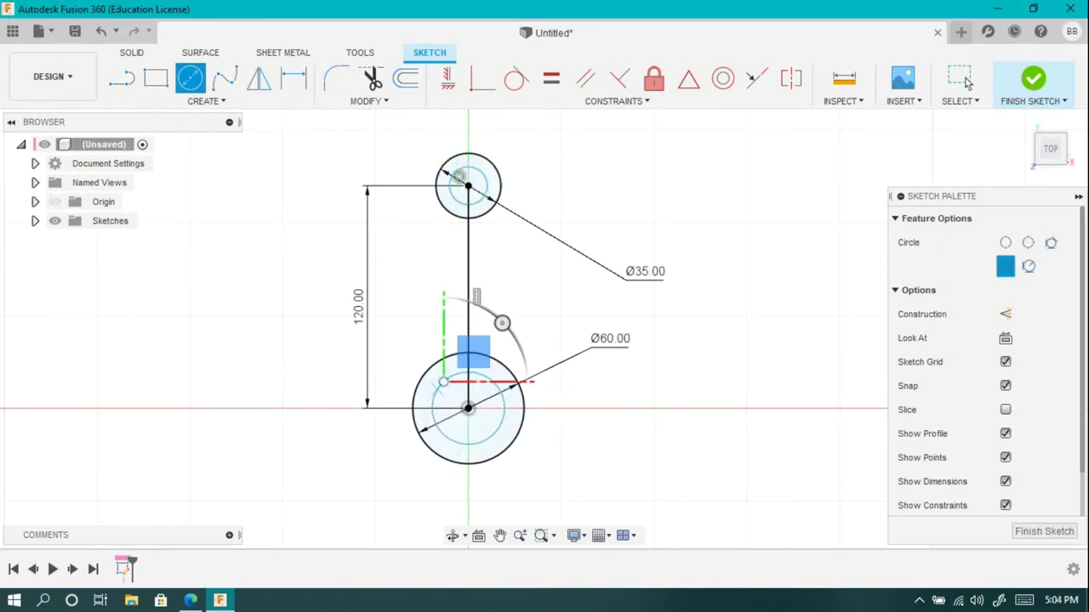
pyautogui.click(294, 78)
pyautogui.click(459, 177)
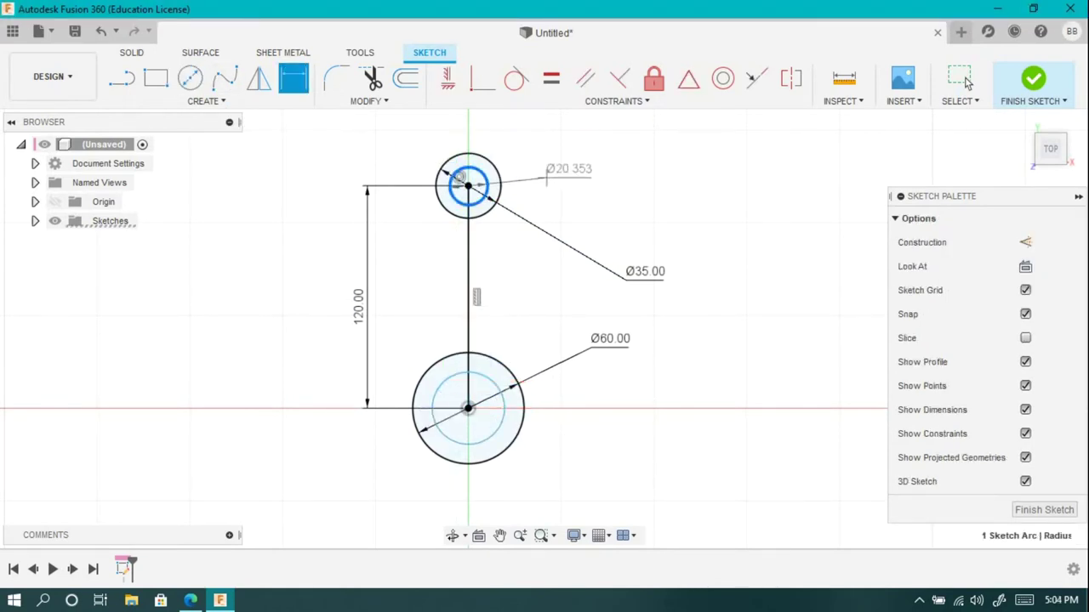
pyautogui.click(459, 177)
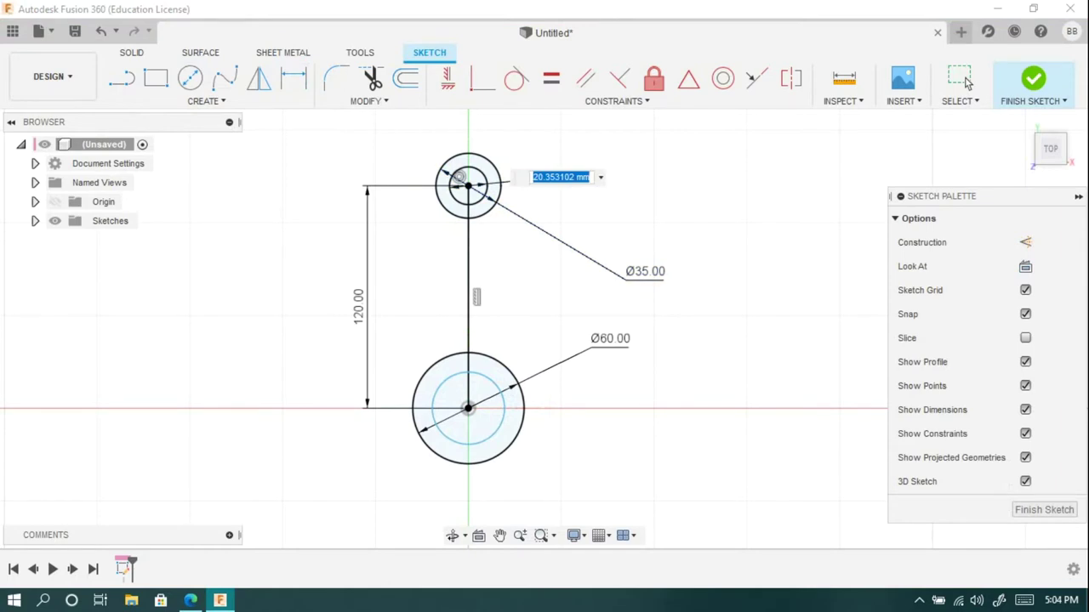
pyautogui.press('Return')
pyautogui.click(494, 383)
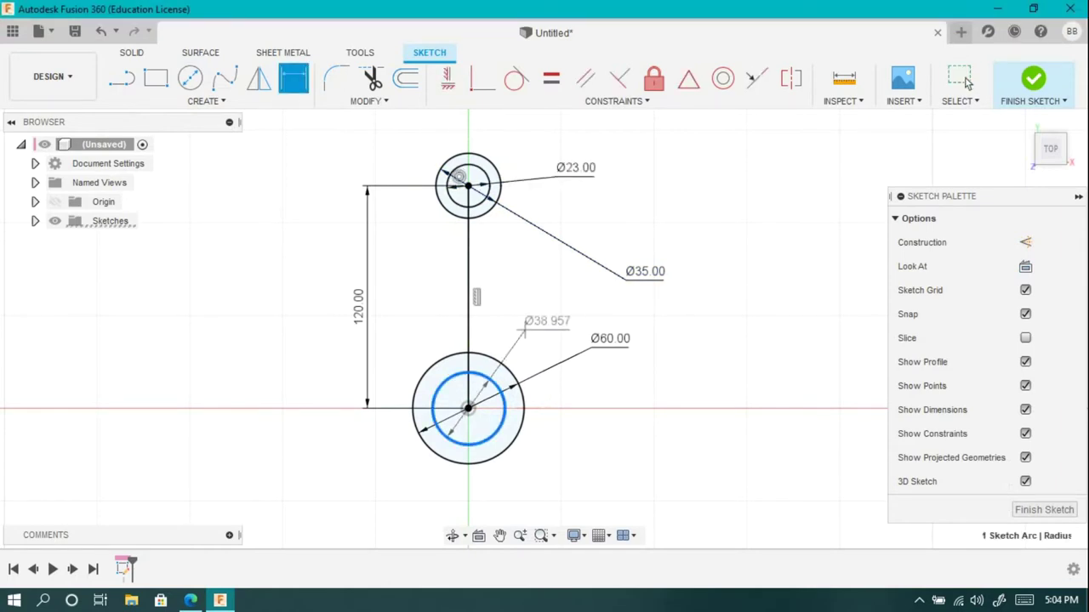
pyautogui.click(519, 336)
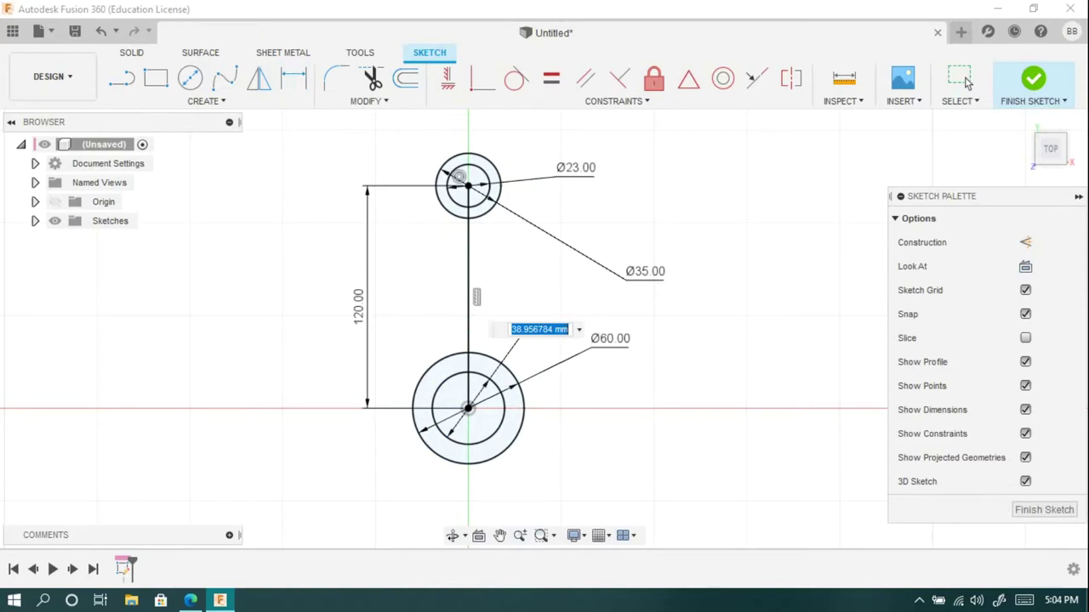
pyautogui.write('42')
pyautogui.press('Return')
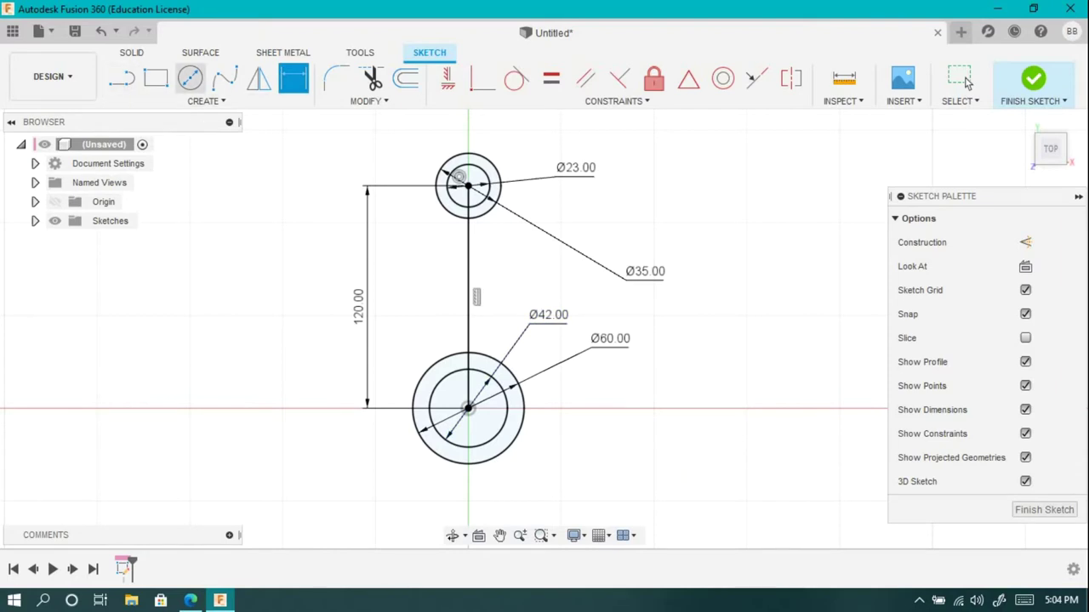
# - Start a line from the bottom circle centre toward the top centre
pyautogui.press('l')
pyautogui.click(468, 408)
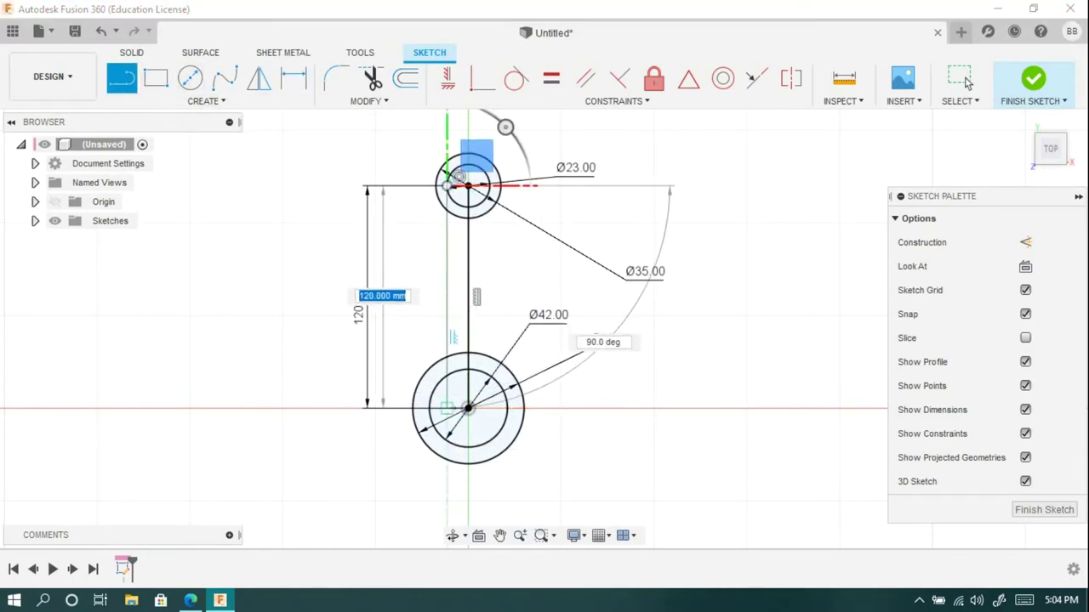
pyautogui.click(468, 185)
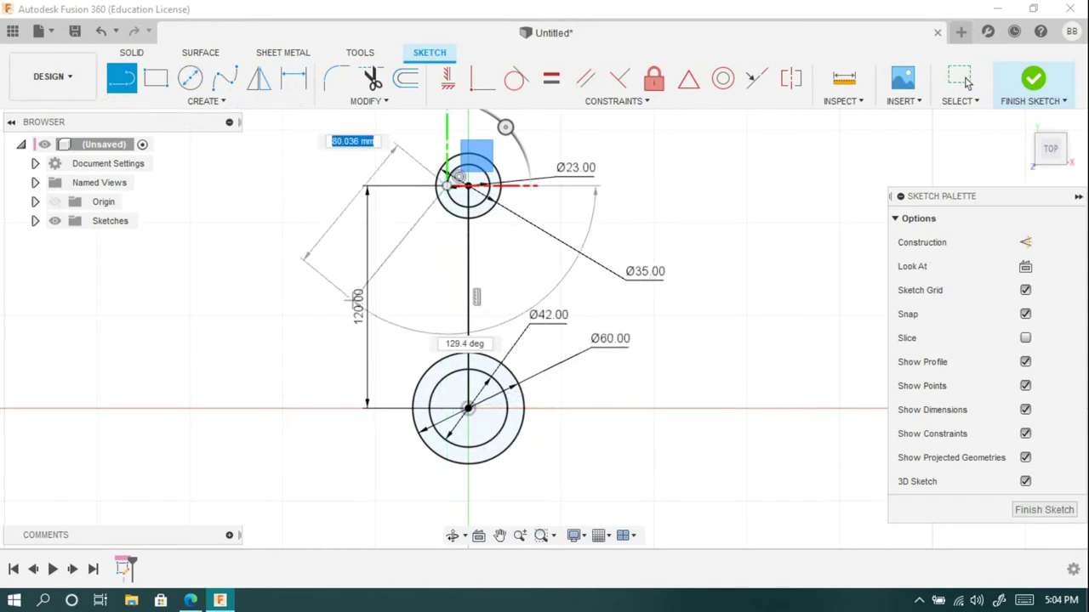
# - Draw one more concentric circle on each of the top and bottom centres
pyautogui.click(189, 77)
pyautogui.click(468, 185)
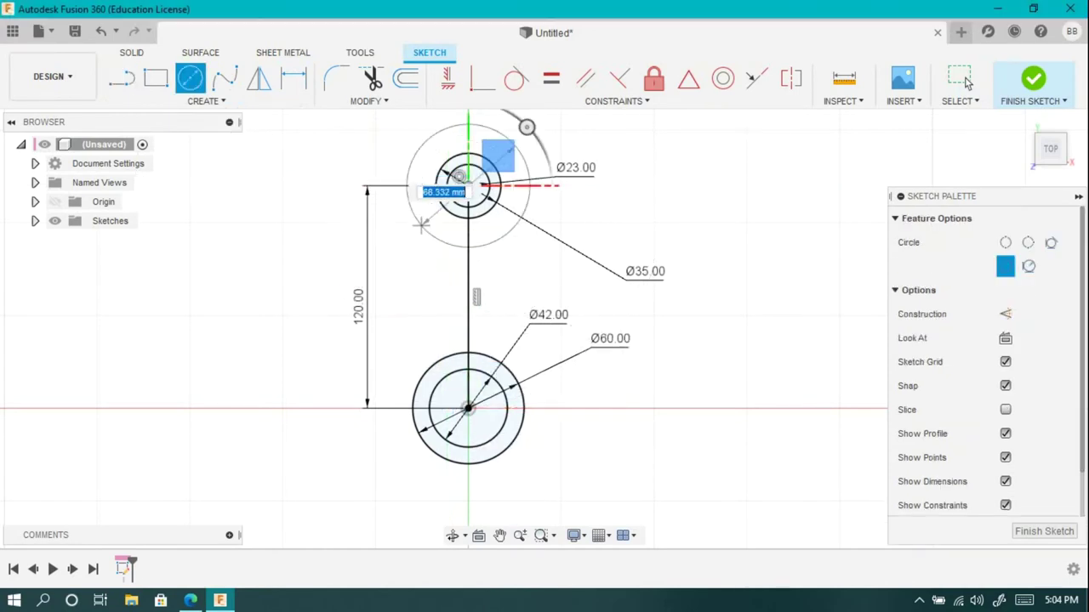
pyautogui.click(421, 226)
pyautogui.click(468, 408)
pyautogui.click(416, 355)
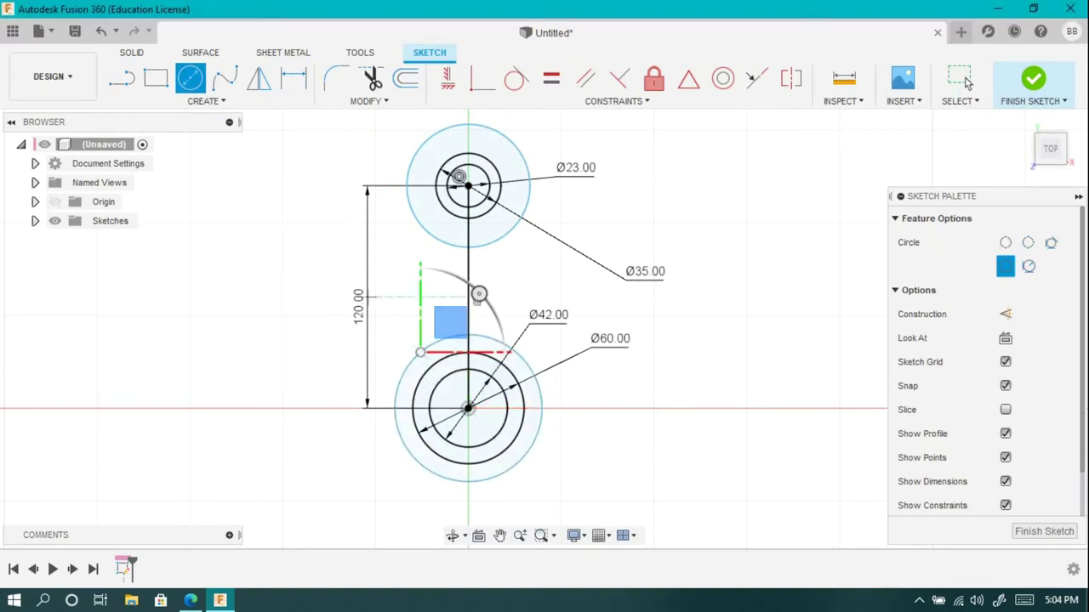
# - Dimension the new circles as 23*2/3 (Ø15.333) and 42*2/3 (Ø28)
pyautogui.press('d')
pyautogui.click(414, 217)
pyautogui.click(249, 269)
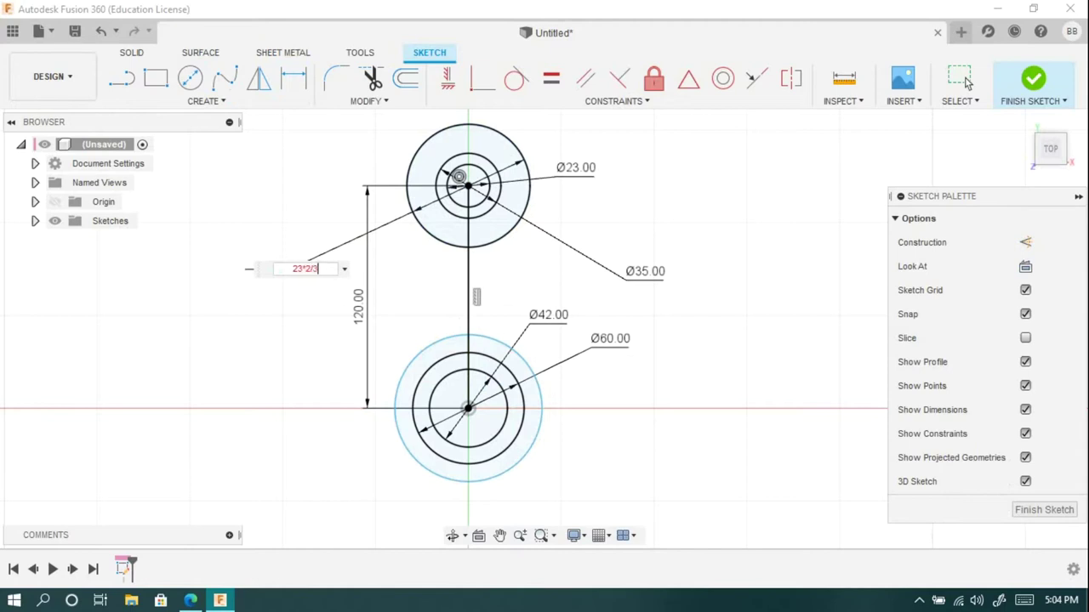
pyautogui.press('Return')
pyautogui.click(401, 374)
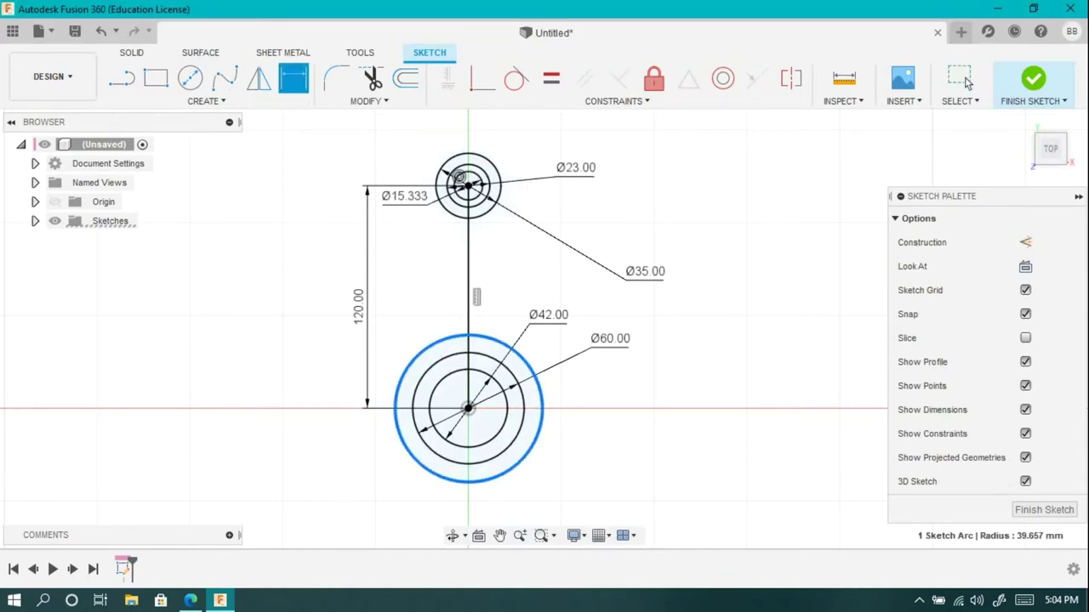
pyautogui.click(255, 302)
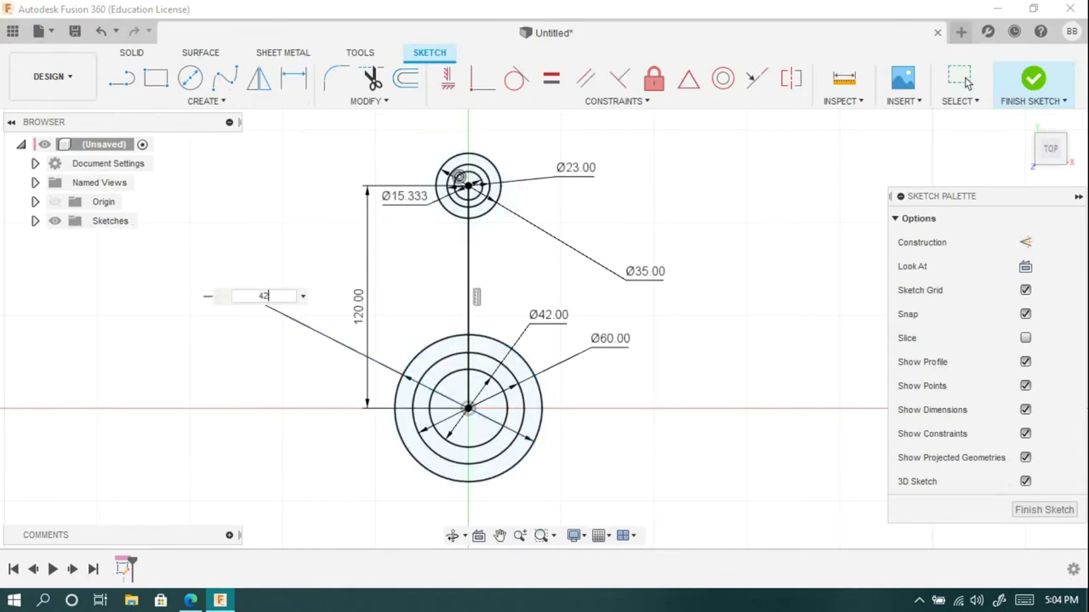
pyautogui.write('42*2/3')
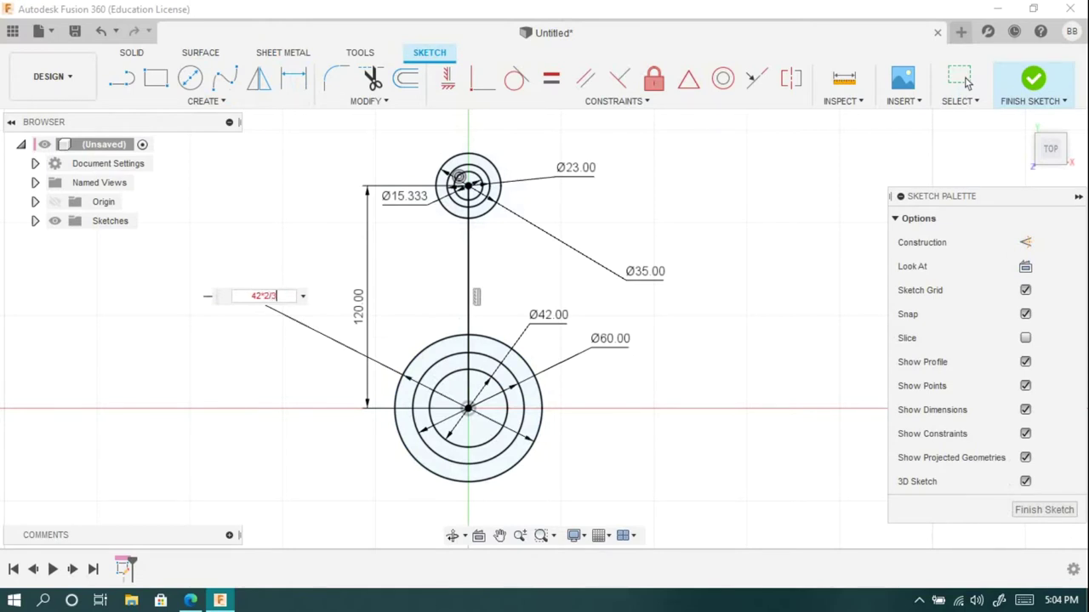
pyautogui.press('Return')
# - Draw a slanted rod line on the left, tangent to both eye circles
pyautogui.press('l')
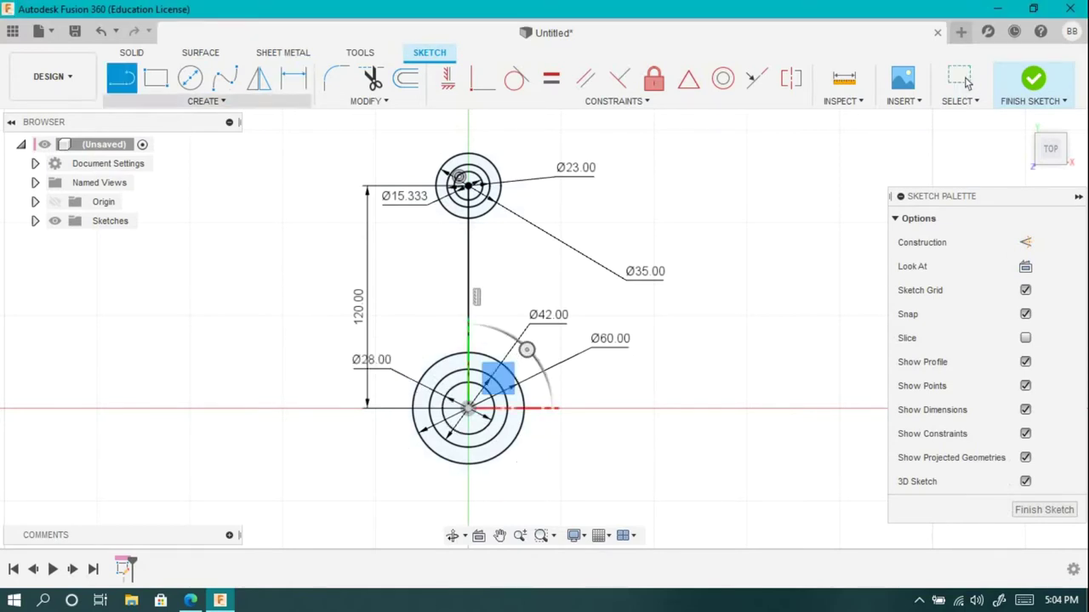
pyautogui.click(327, 121)
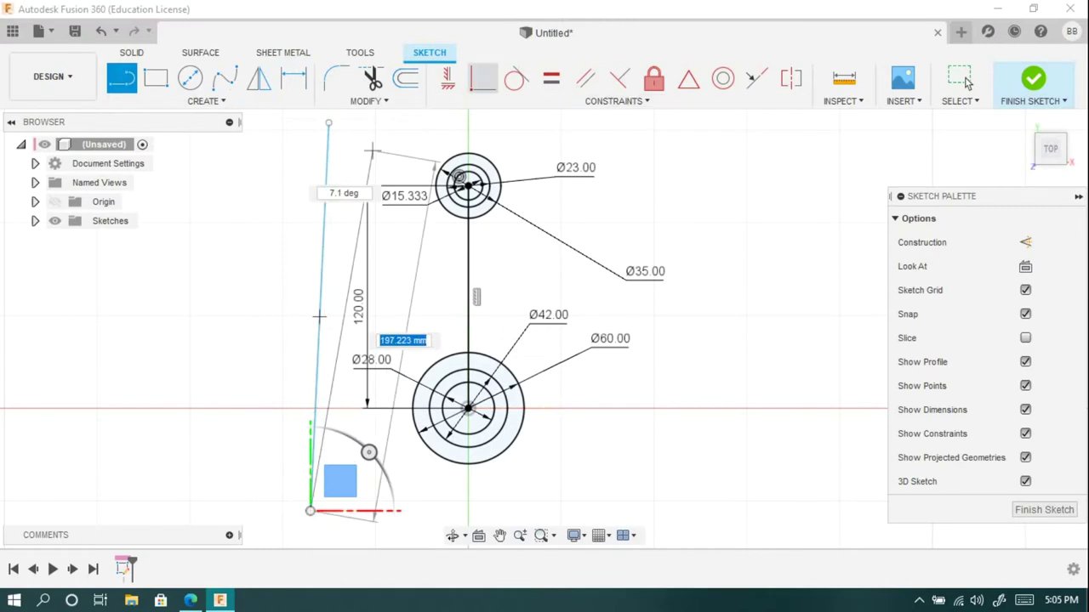
pyautogui.click(310, 510)
pyautogui.click(460, 177)
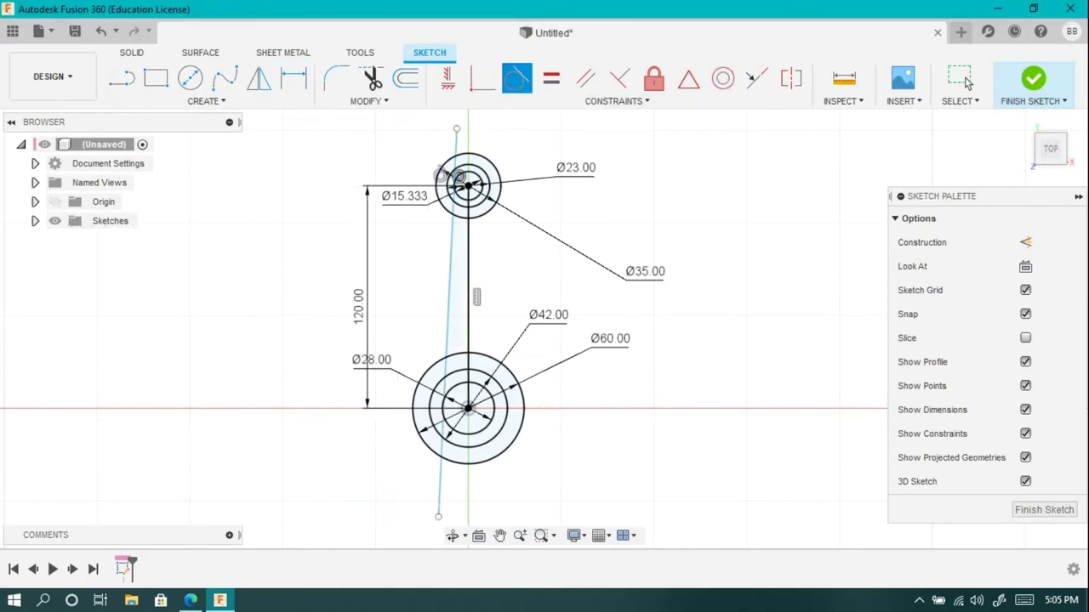
pyautogui.click(449, 298)
pyautogui.click(442, 400)
# - Draw two fillet circles beside the rod line and dimension both Ø30
pyautogui.press('c')
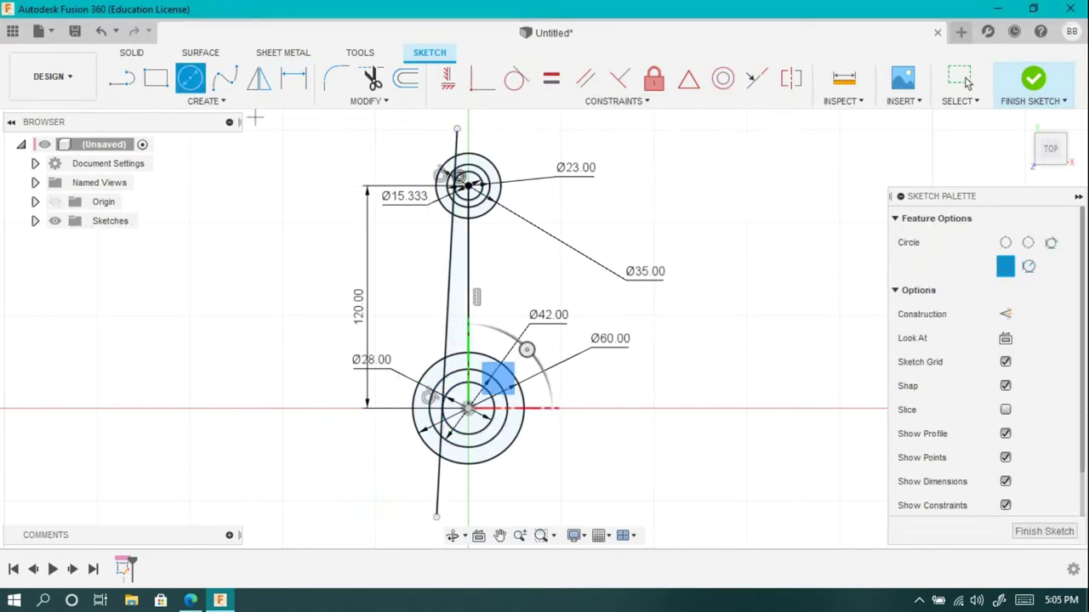
pyautogui.click(384, 250)
pyautogui.click(309, 355)
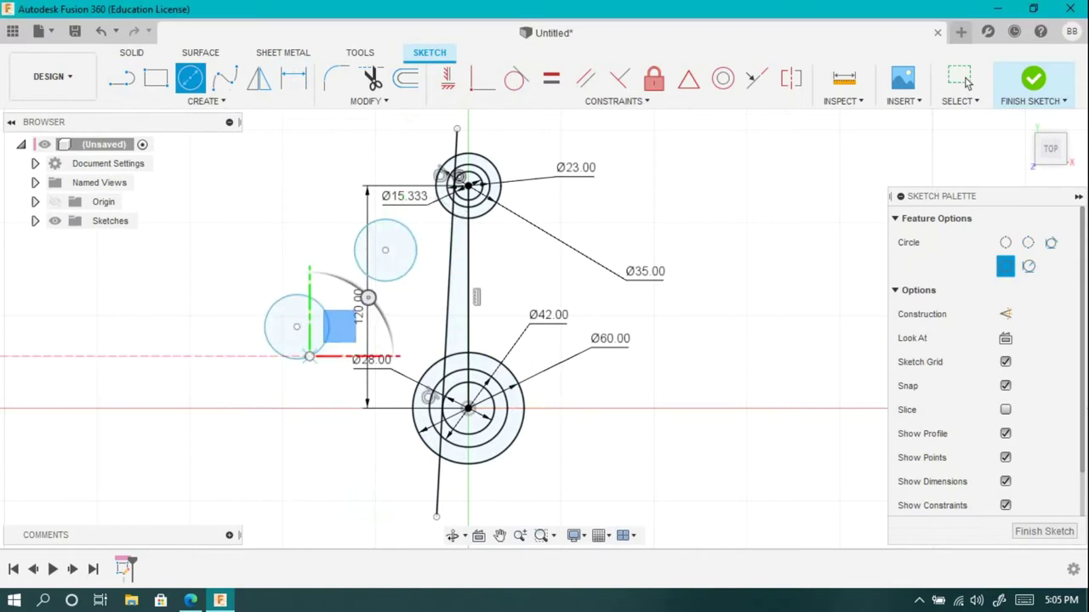
pyautogui.click(293, 78)
pyautogui.click(367, 228)
pyautogui.click(281, 183)
pyautogui.write('30')
pyautogui.press('Return')
pyautogui.click(274, 304)
pyautogui.click(204, 271)
pyautogui.press('Return')
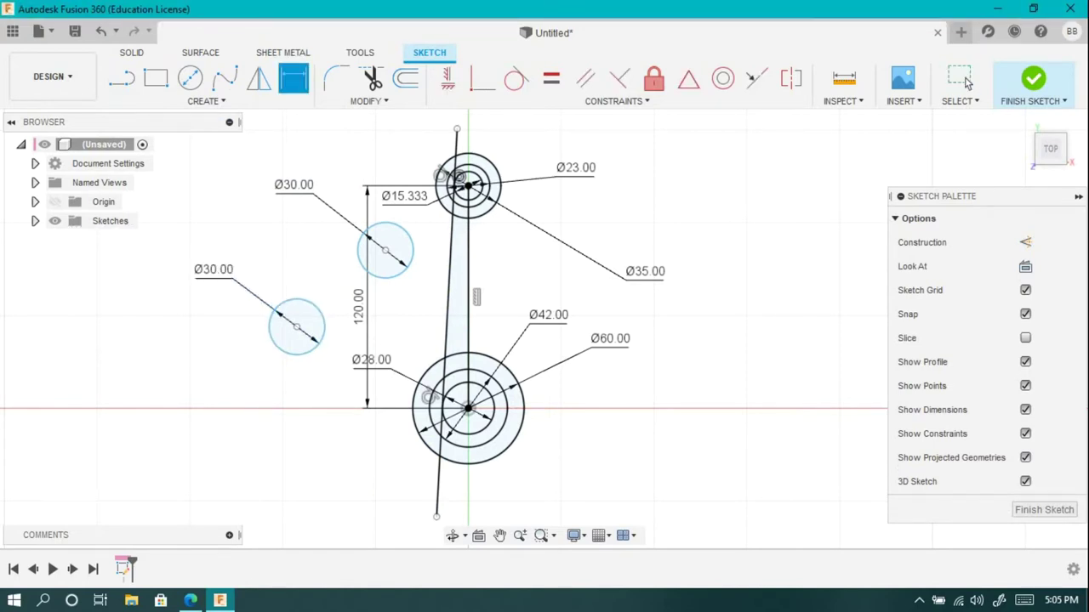
# - Make both Ø30 circles tangent to the rod line and their neighbouring eye circles
pyautogui.click(515, 78)
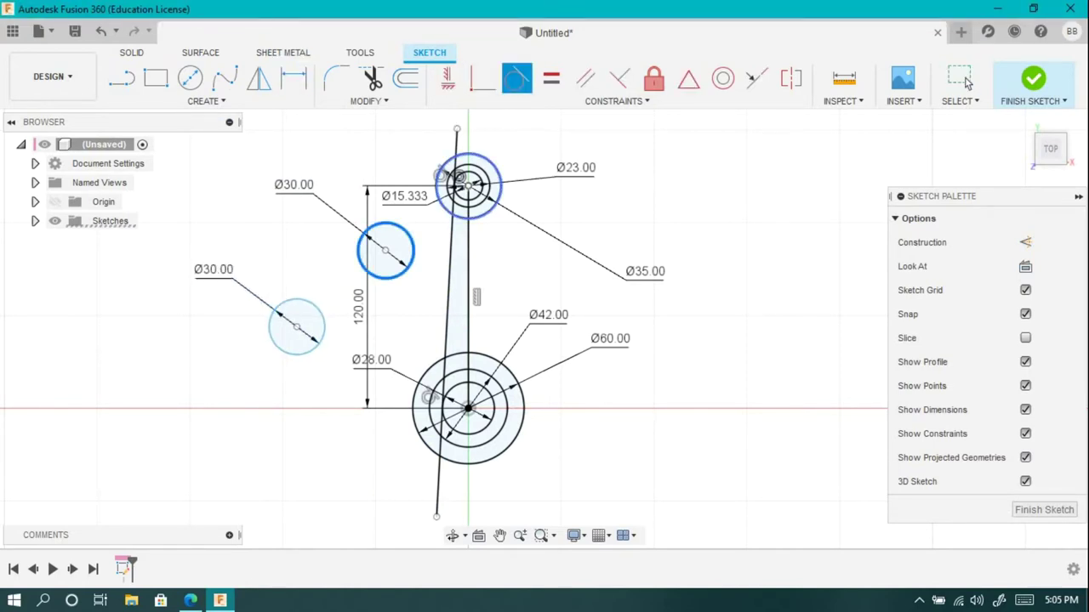
pyautogui.click(449, 170)
pyautogui.click(400, 208)
pyautogui.click(447, 323)
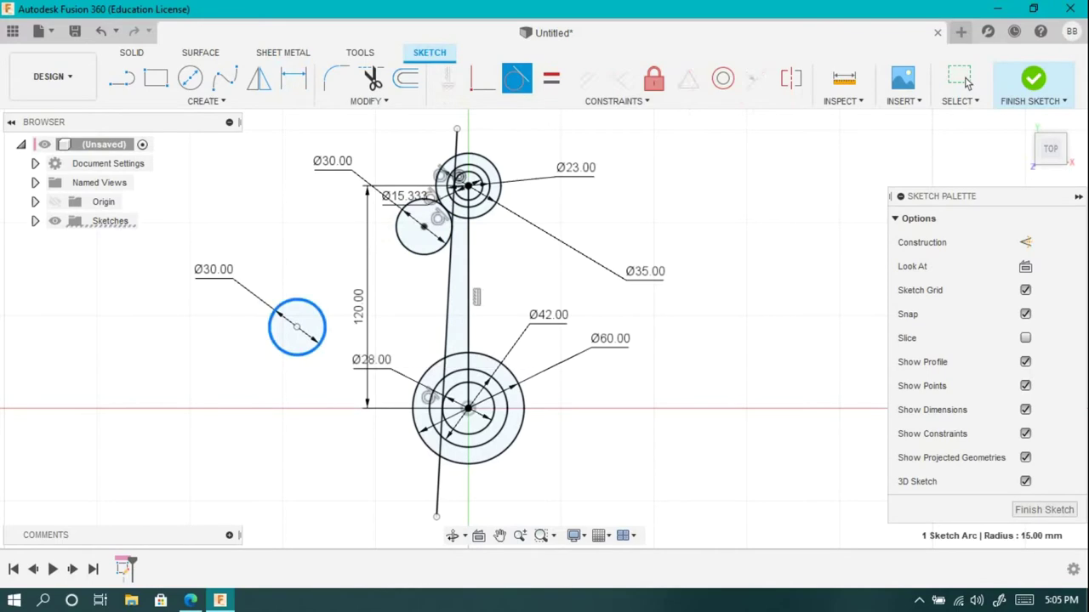
pyautogui.click(419, 380)
pyautogui.click(366, 371)
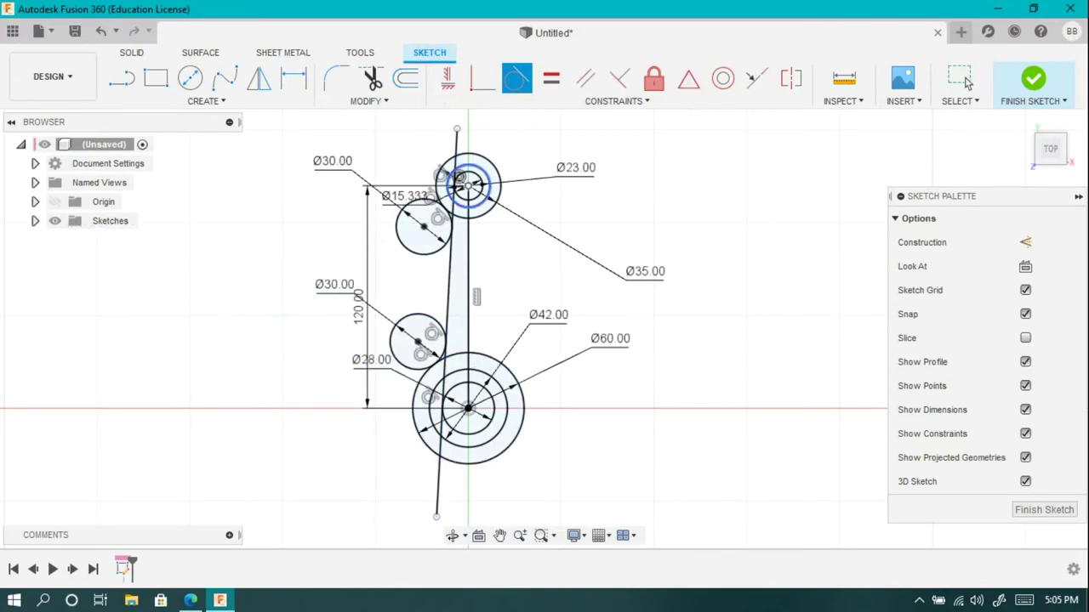
pyautogui.press('t')
pyautogui.scroll(2, 442, 149)
# - Trim the excess of both Ø30 circles and the line segments inside the top eye
pyautogui.click(442, 270)
pyautogui.click(416, 433)
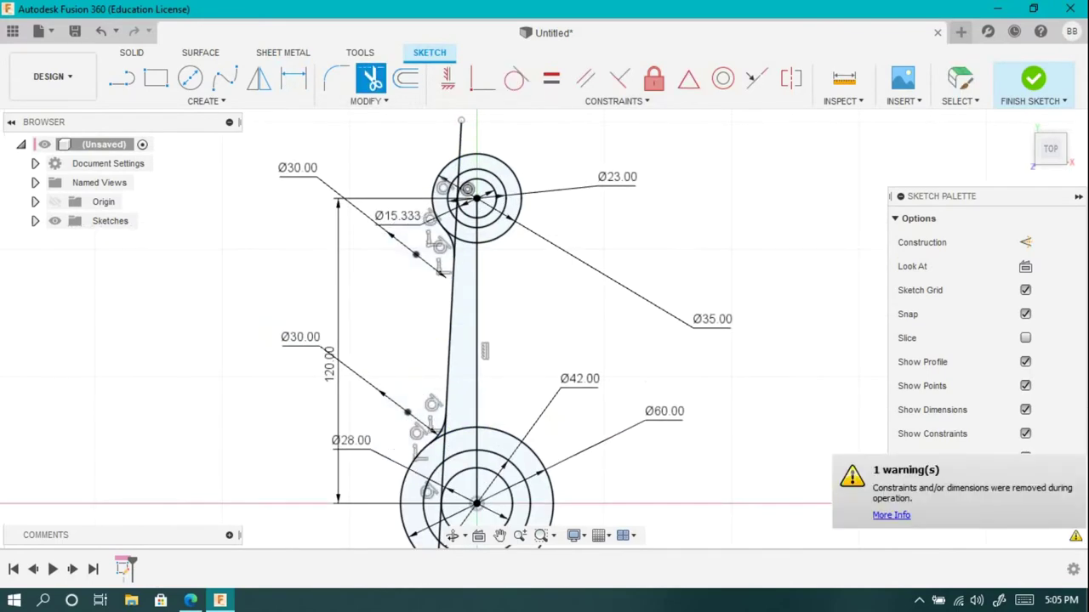
pyautogui.moveTo(416, 432); pyautogui.dragTo(395, 303, button='middle')
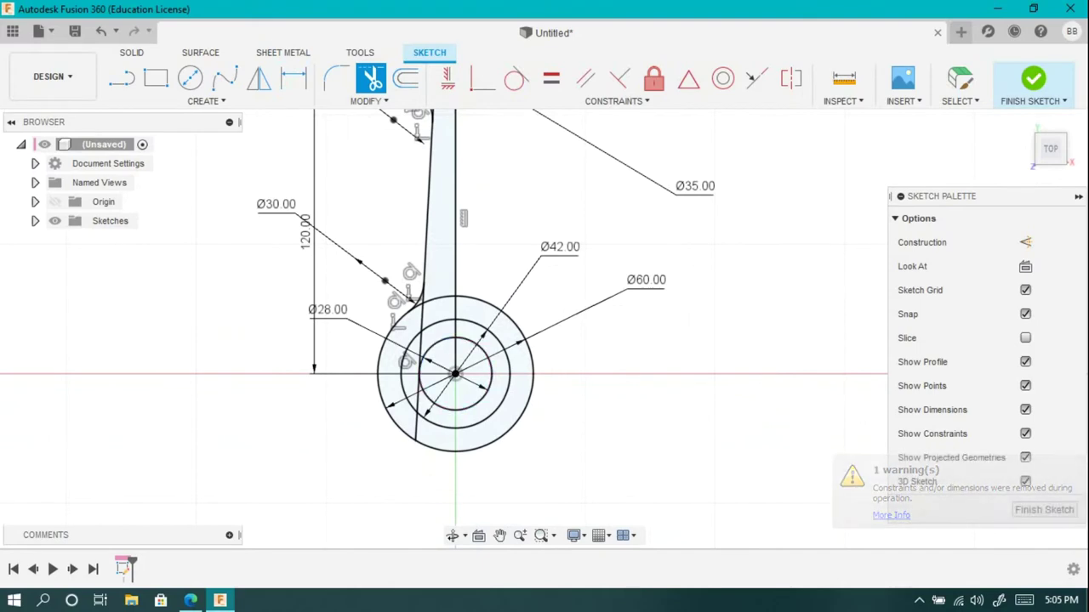
pyautogui.scroll(-5, 428, 267)
pyautogui.scroll(4, 425, 145)
pyautogui.scroll(4, 438, 183)
pyautogui.scroll(2, 438, 207)
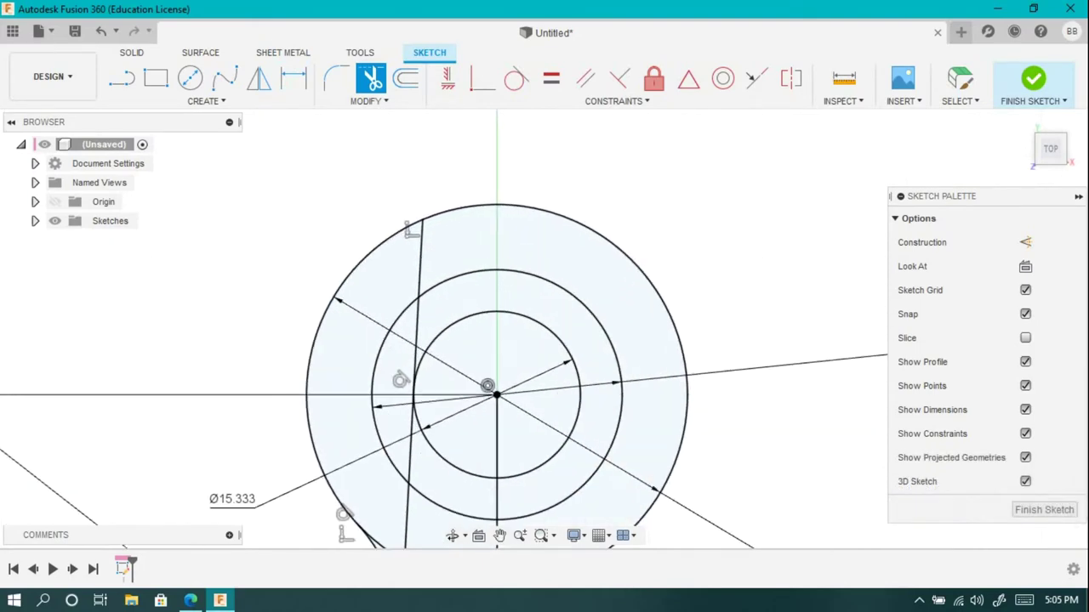
pyautogui.click(416, 255)
pyautogui.click(404, 466)
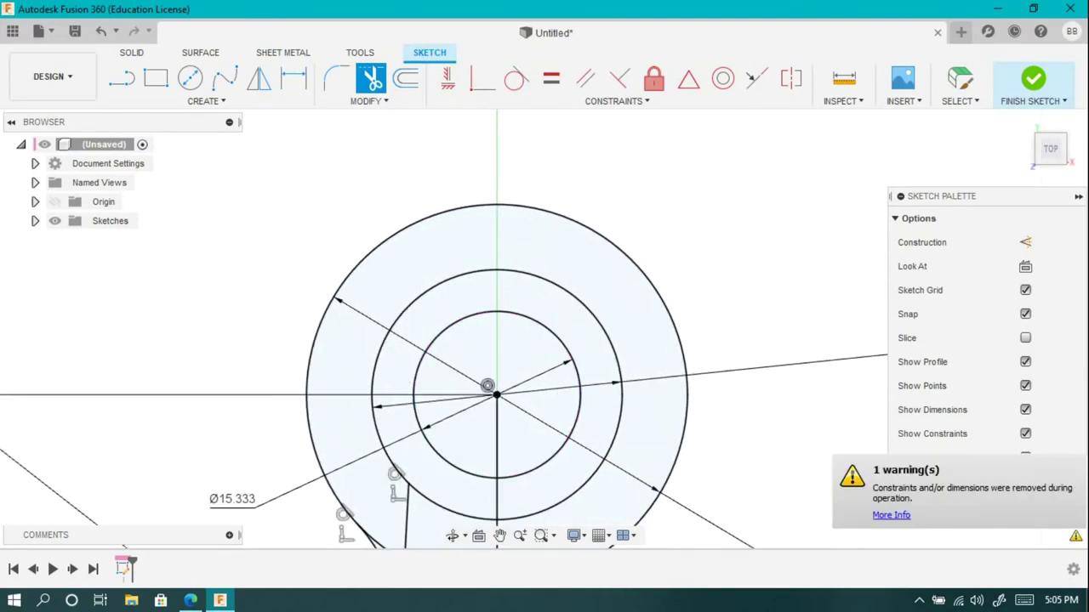
pyautogui.scroll(-5, 485, 387)
pyautogui.scroll(5, 482, 428)
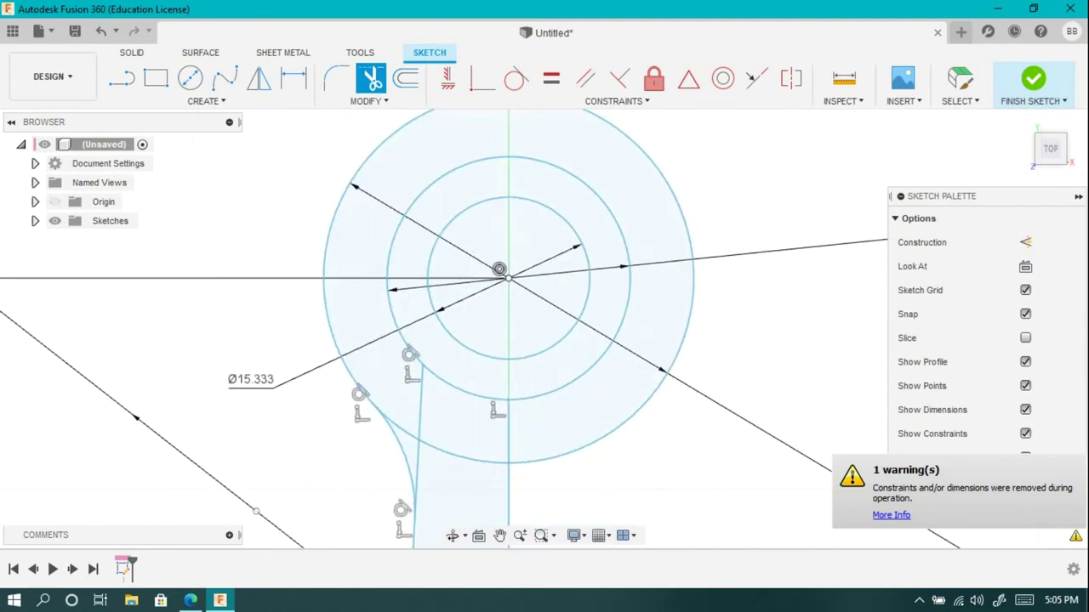
pyautogui.scroll(-3, 432, 448)
pyautogui.scroll(-2, 432, 448)
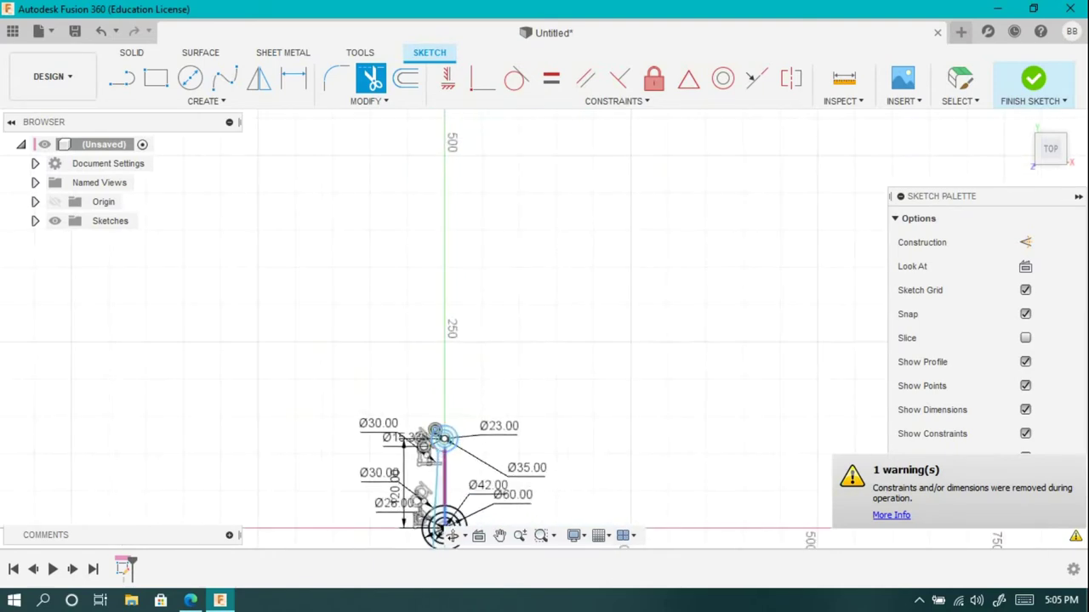
pyautogui.scroll(2, 423, 440)
pyautogui.scroll(3, 423, 440)
pyautogui.scroll(3, 465, 318)
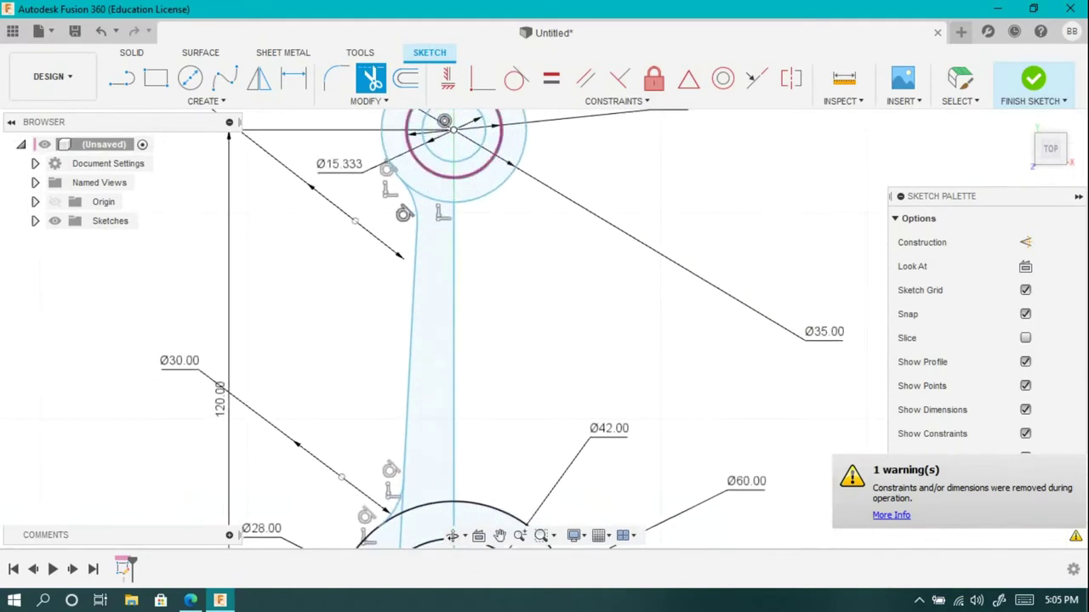
# - Trim the leftover line segments near the lower eye and remove the innermost Ø28 circle
pyautogui.moveTo(425, 545); pyautogui.dragTo(410, 360, button='middle')
pyautogui.scroll(3, 410, 360)
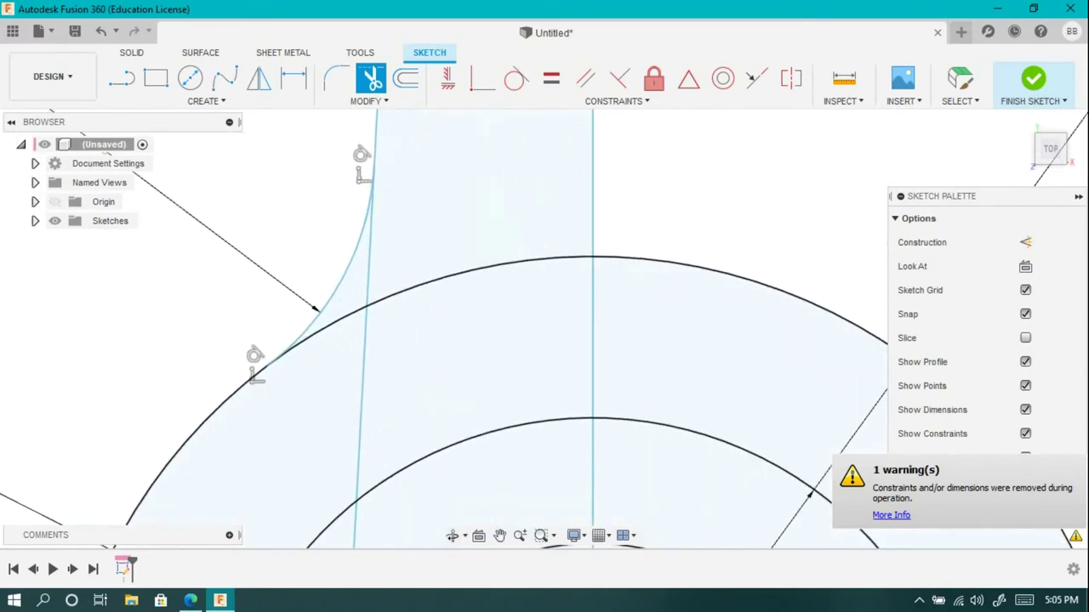
pyautogui.click(373, 251)
pyautogui.click(359, 400)
pyautogui.moveTo(357, 478); pyautogui.dragTo(380, 442, button='middle')
pyautogui.click(387, 426)
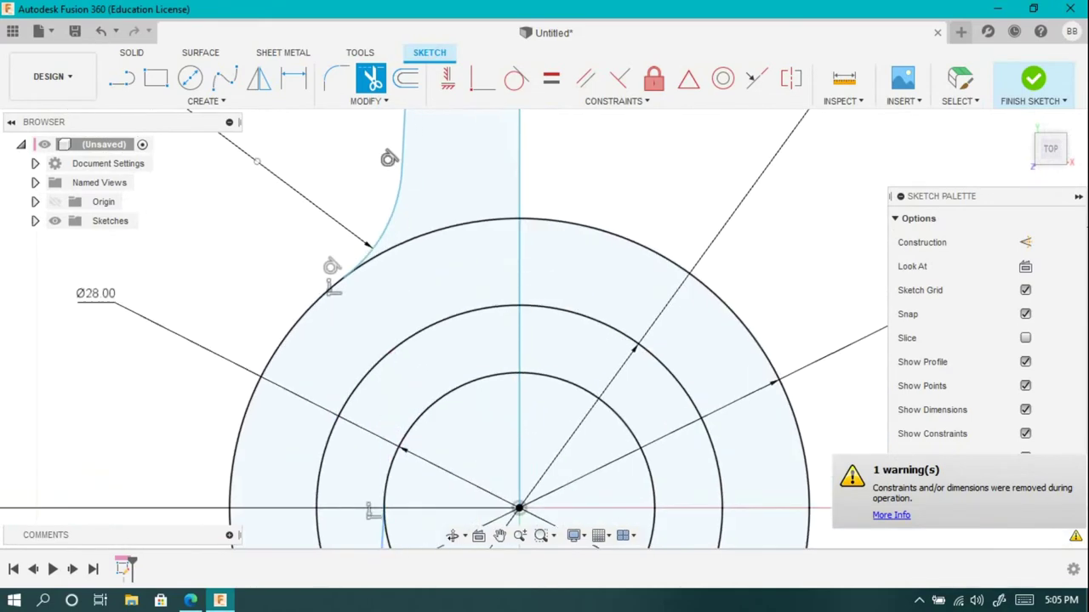
pyautogui.click(613, 412)
pyautogui.click(426, 412)
pyautogui.scroll(-5, 399, 476)
pyautogui.scroll(4, 400, 476)
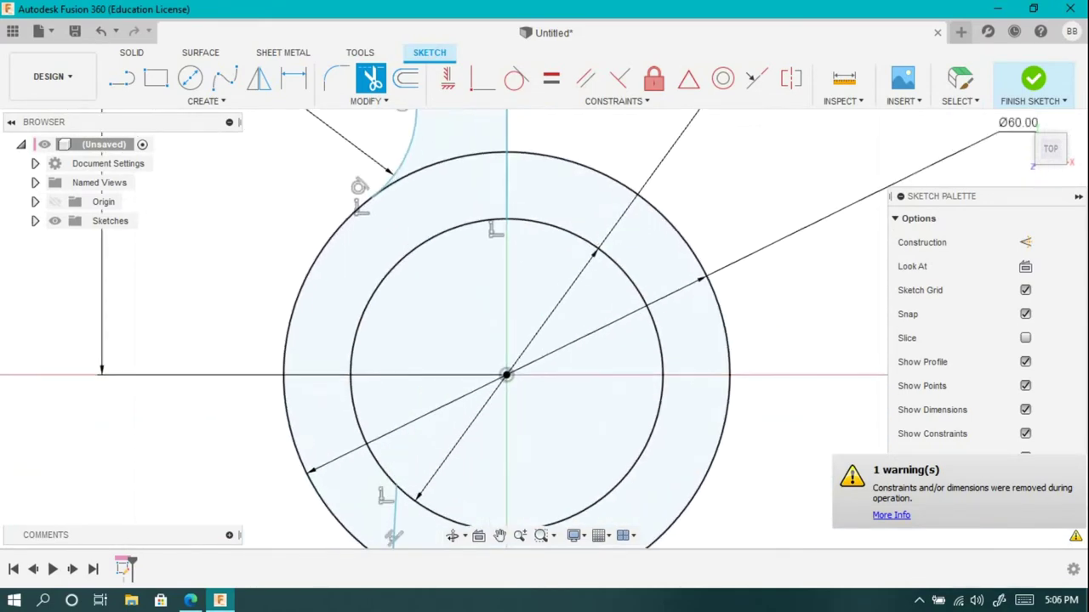
pyautogui.scroll(-3, 457, 398)
pyautogui.scroll(-2, 457, 398)
pyautogui.scroll(4, 425, 358)
pyautogui.scroll(-4, 424, 348)
pyautogui.click(437, 264)
pyautogui.scroll(2, 428, 185)
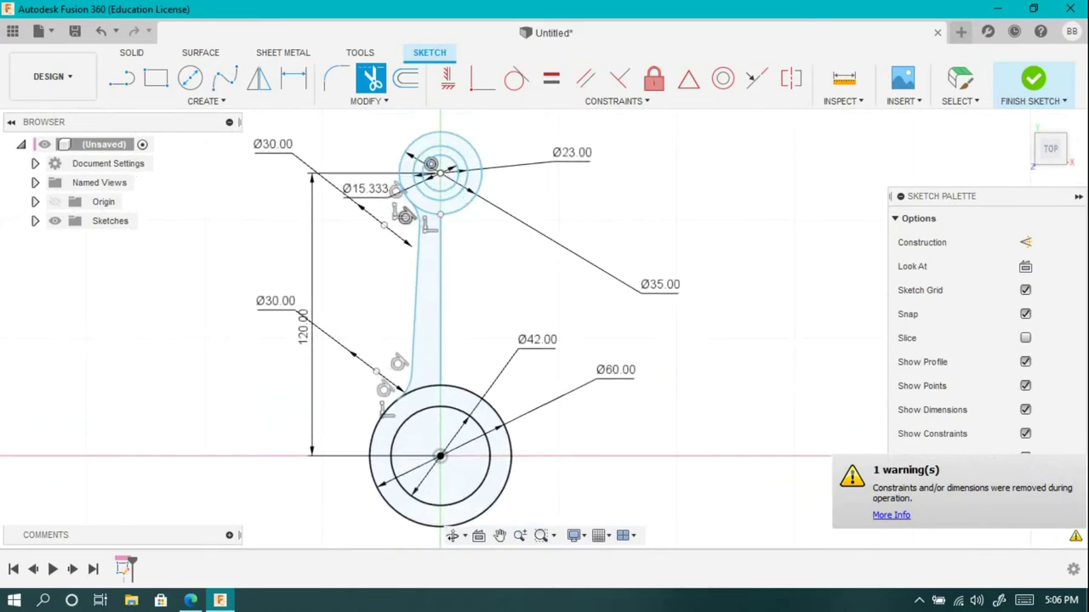
pyautogui.click(258, 77)
pyautogui.scroll(3, 373, 247)
# - Mirror the rod line and both fillet arcs about the vertical centre line, then finish the sketch
pyautogui.click(437, 207)
pyautogui.click(440, 341)
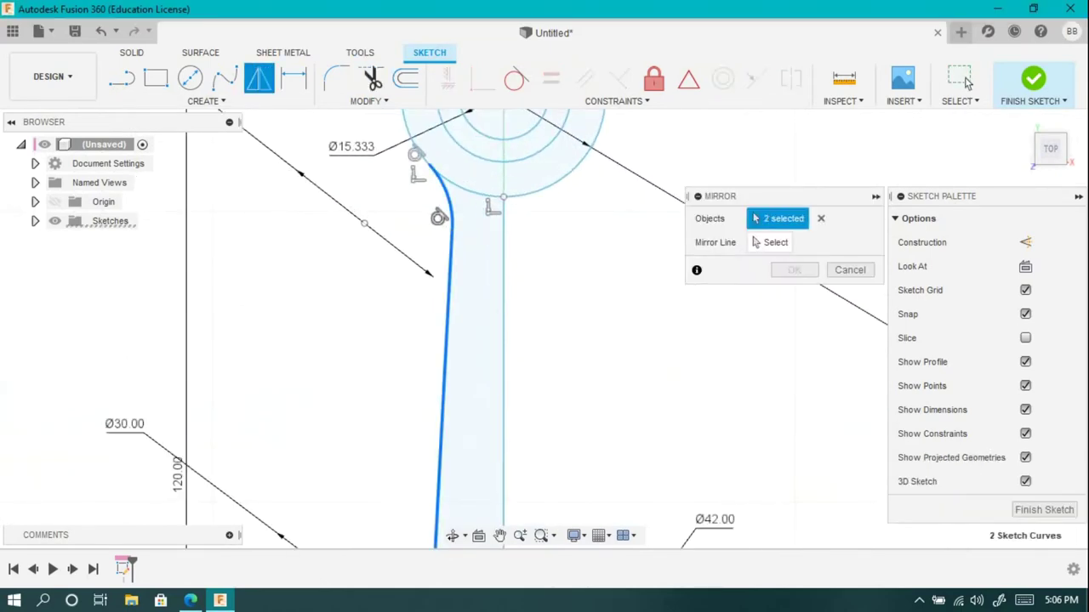
pyautogui.scroll(-2, 425, 255)
pyautogui.click(399, 337)
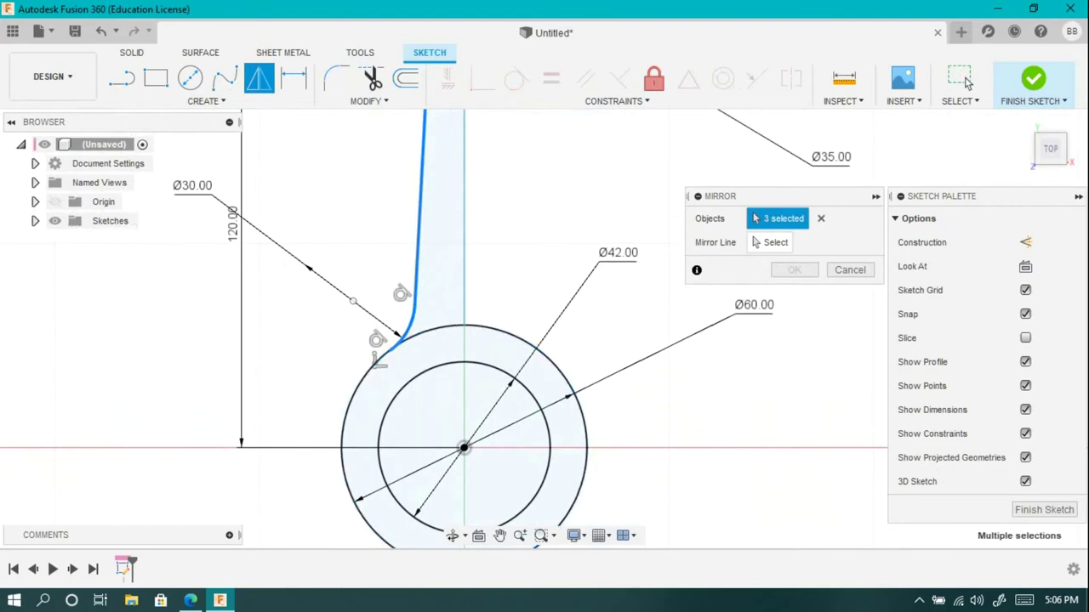
pyautogui.click(770, 242)
pyautogui.click(464, 213)
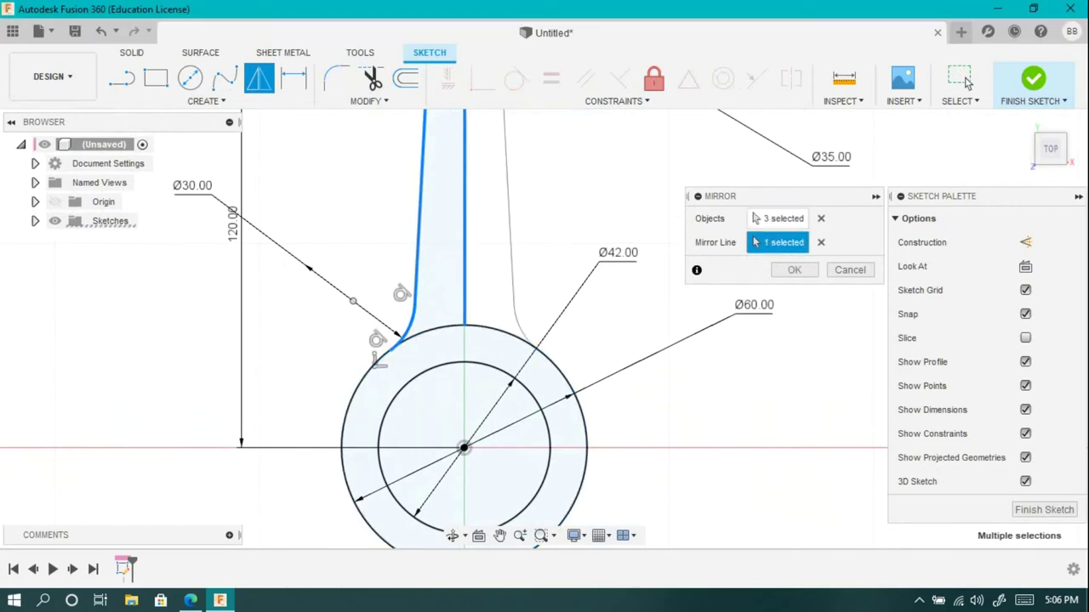
pyautogui.click(794, 270)
pyautogui.scroll(3, 460, 341)
pyautogui.scroll(-5, 340, 340)
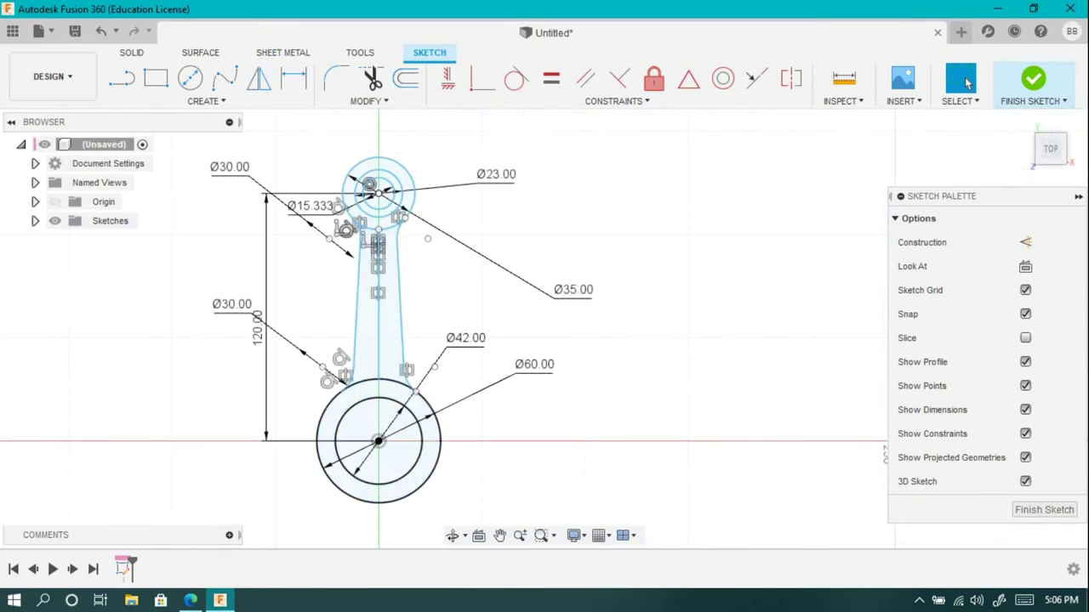
pyautogui.click(1033, 79)
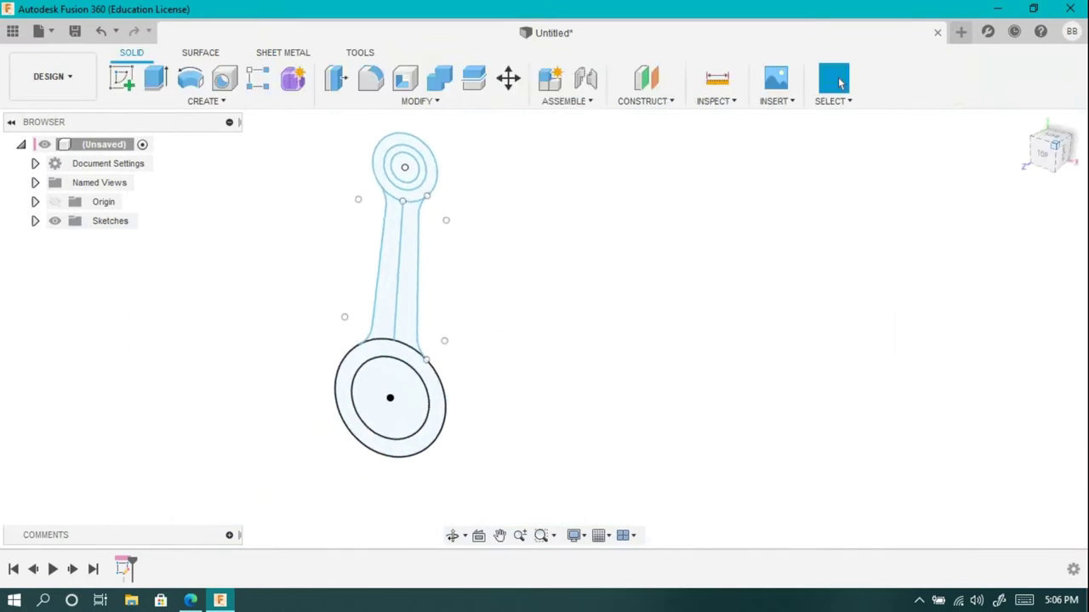
# - Extrude both eye ring profiles 15 mm
pyautogui.press('e')
pyautogui.click(427, 140)
pyautogui.scroll(3, 438, 204)
pyautogui.scroll(-3, 438, 204)
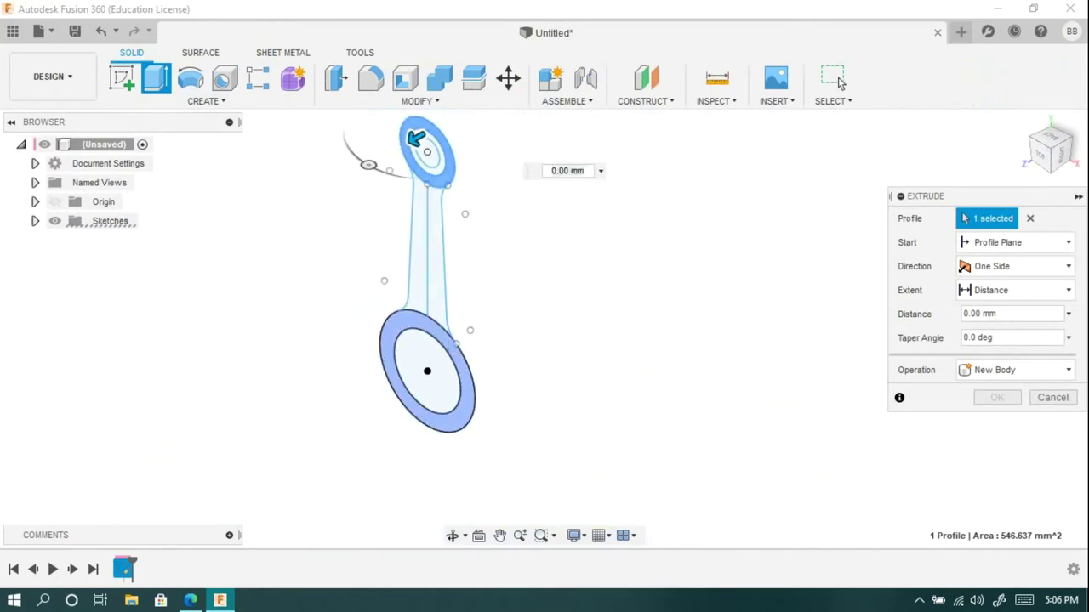
pyautogui.click(464, 407)
pyautogui.write('15')
pyautogui.press('Return')
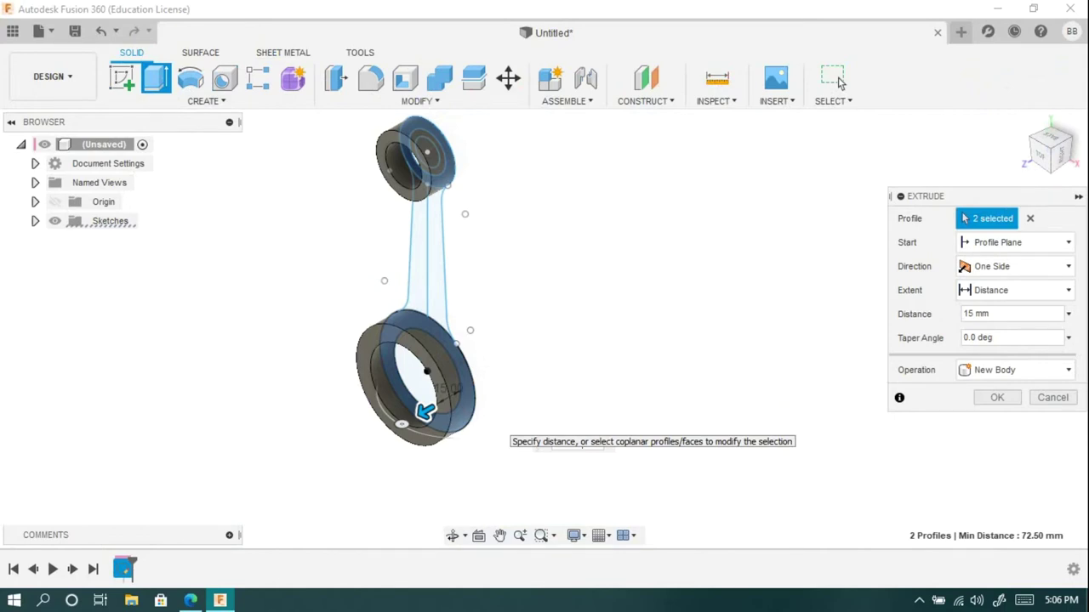
pyautogui.click(837, 82)
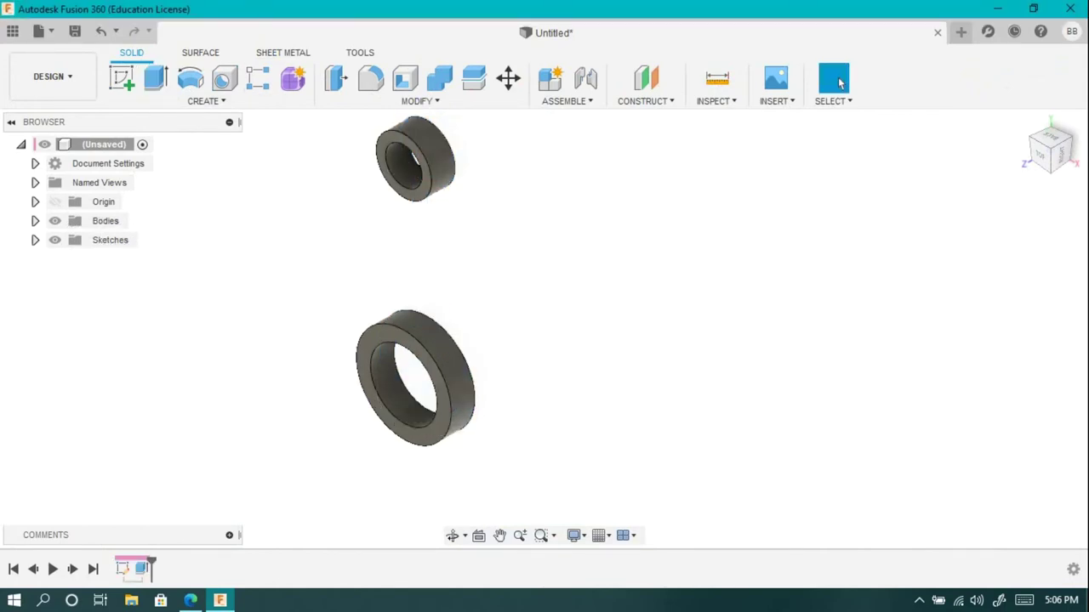
# - Extrude both halves of the shank profile 10 mm into the rod web
pyautogui.press('e')
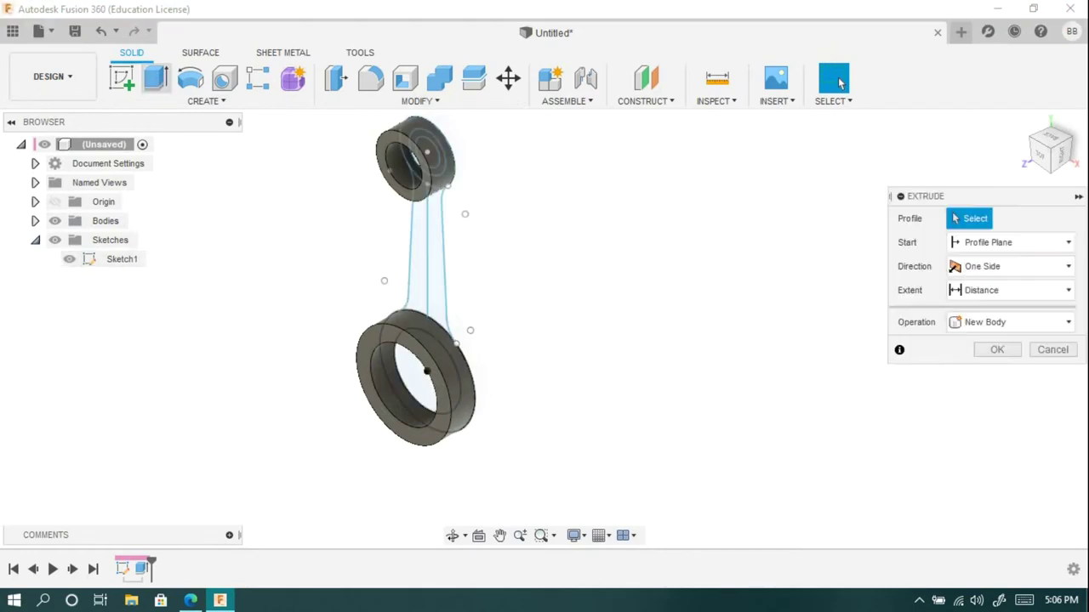
pyautogui.click(415, 255)
pyautogui.click(438, 256)
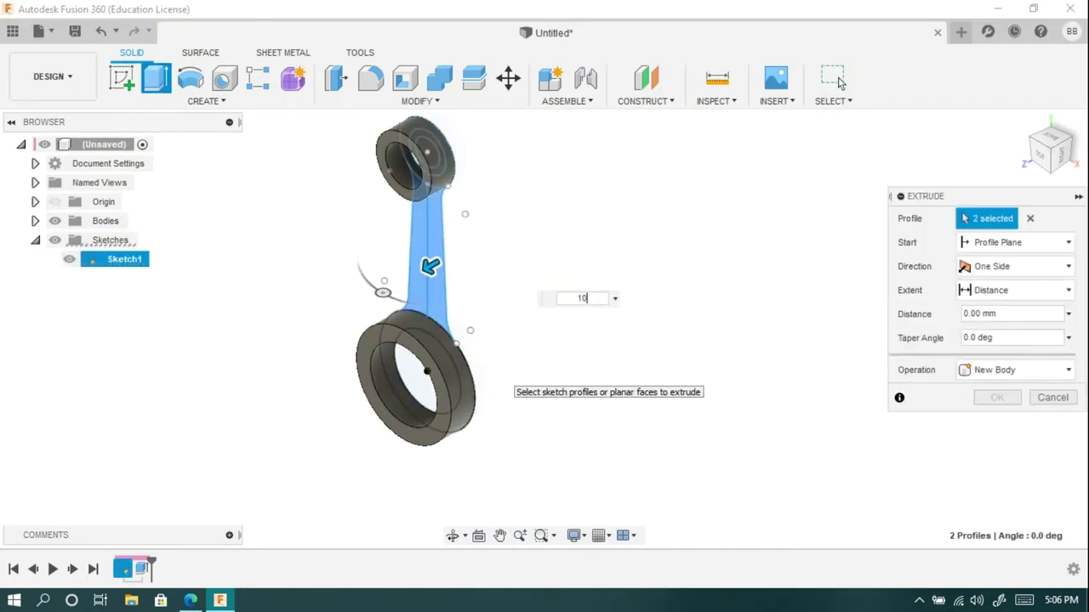
pyautogui.click(838, 82)
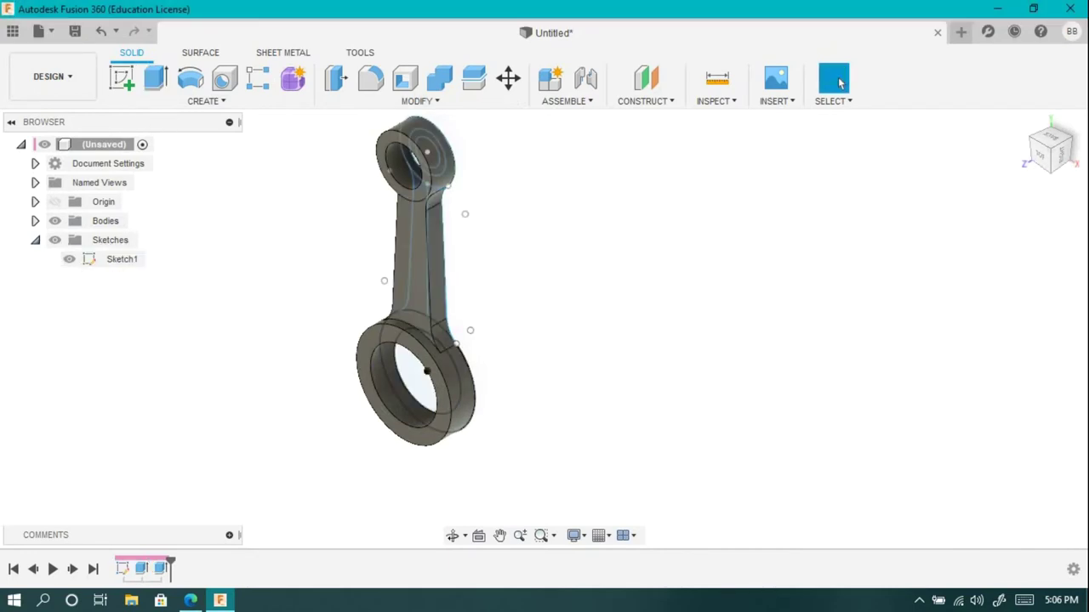
pyautogui.click(417, 100)
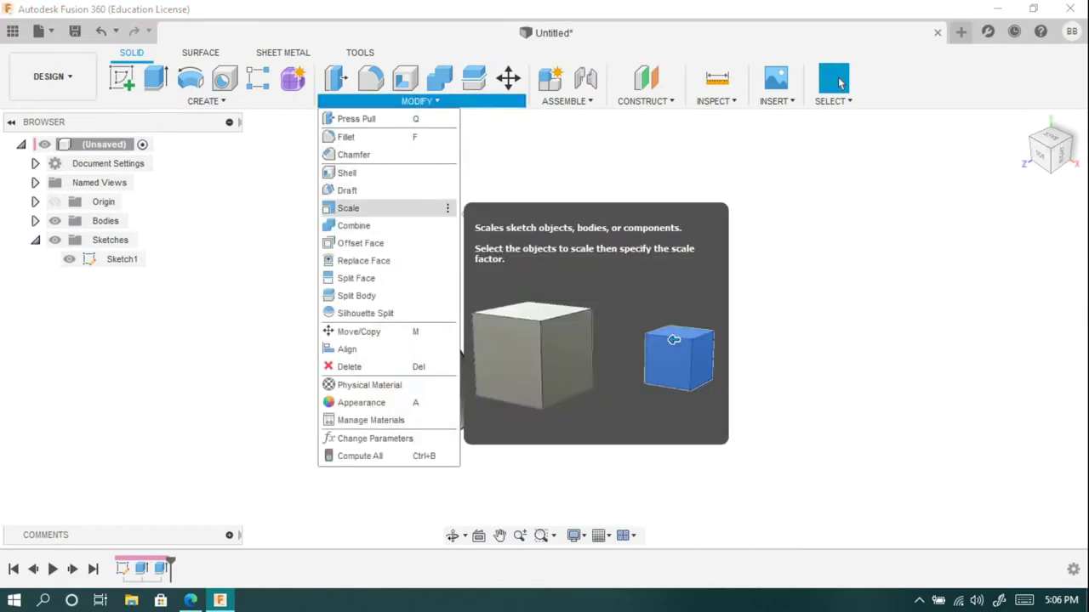
# - Draft the rod's outer side faces, using the XY Plane as pull direction
pyautogui.click(347, 189)
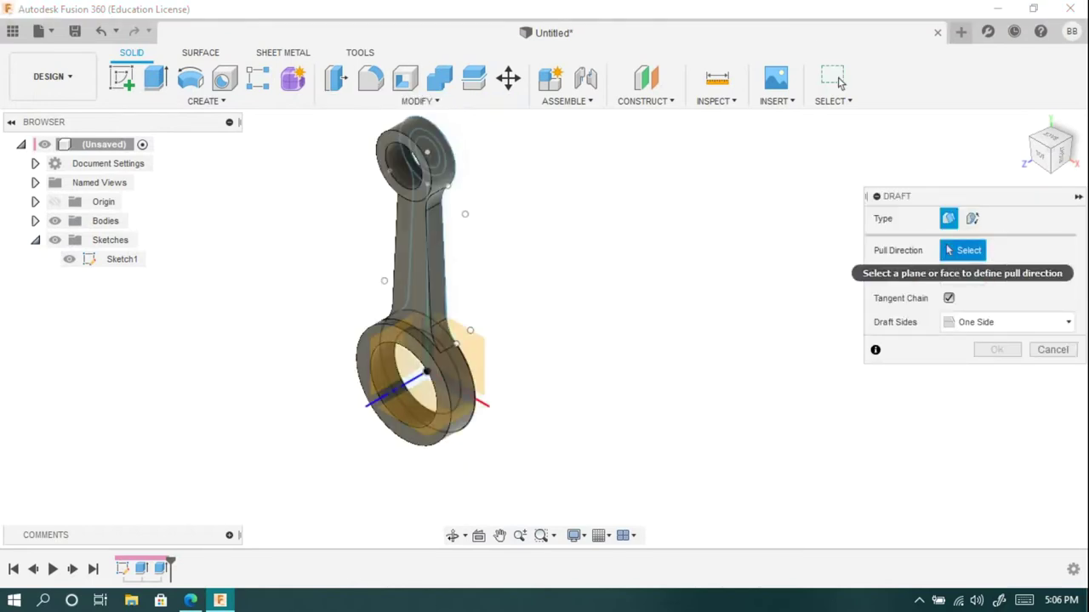
pyautogui.click(450, 357)
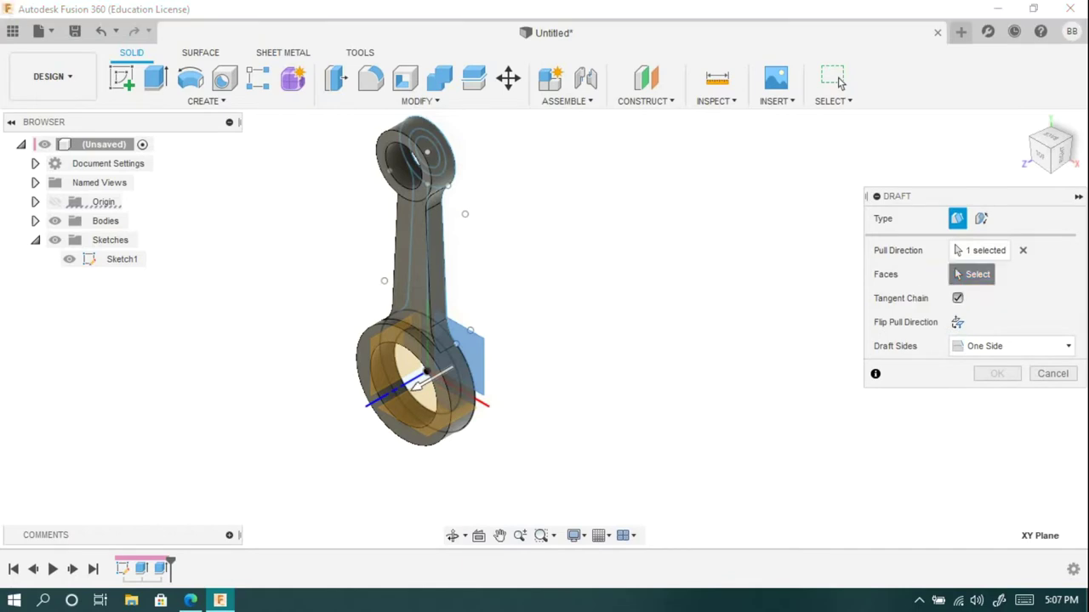
pyautogui.click(387, 327)
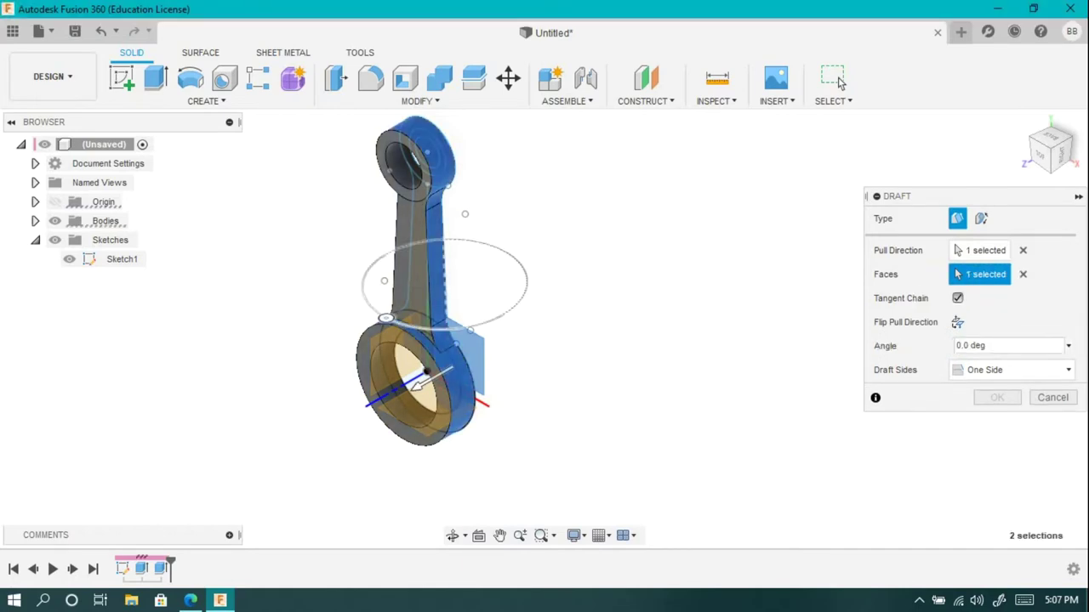
pyautogui.write('1')
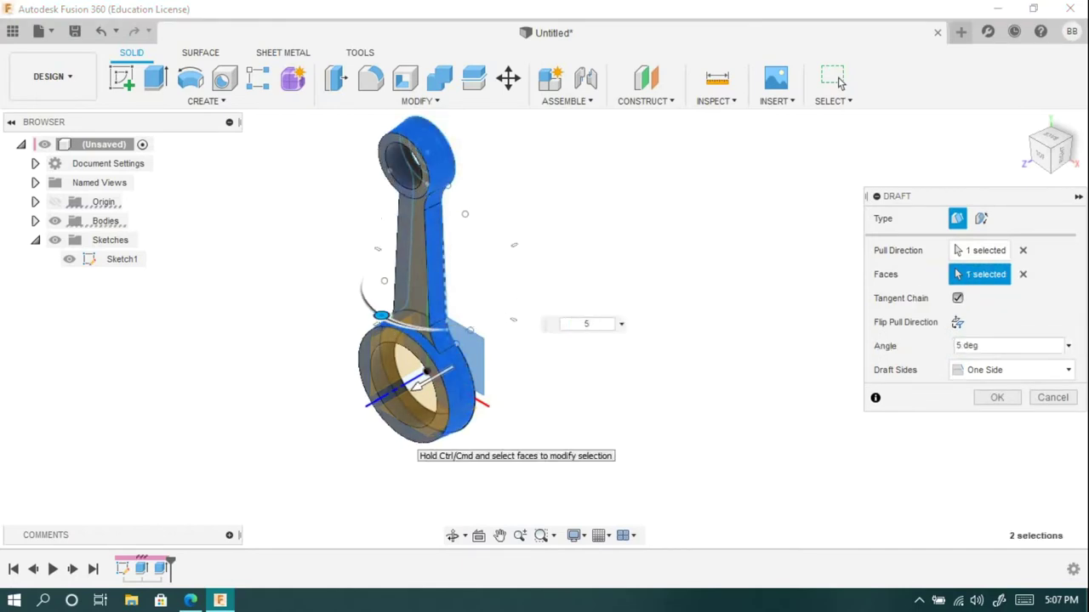
pyautogui.press('Return')
pyautogui.press('d')
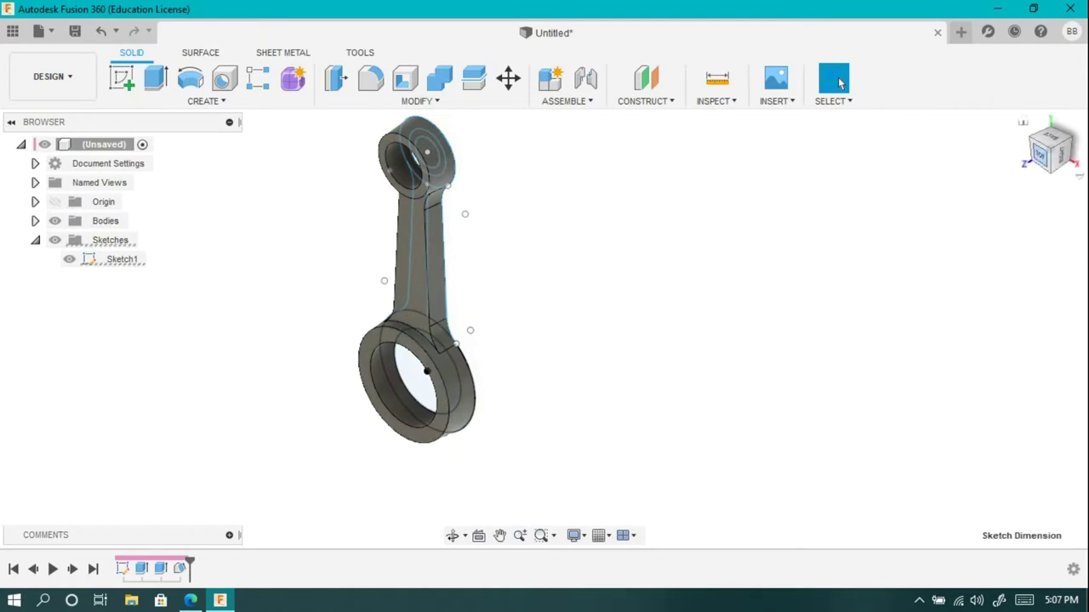
pyautogui.press('Escape')
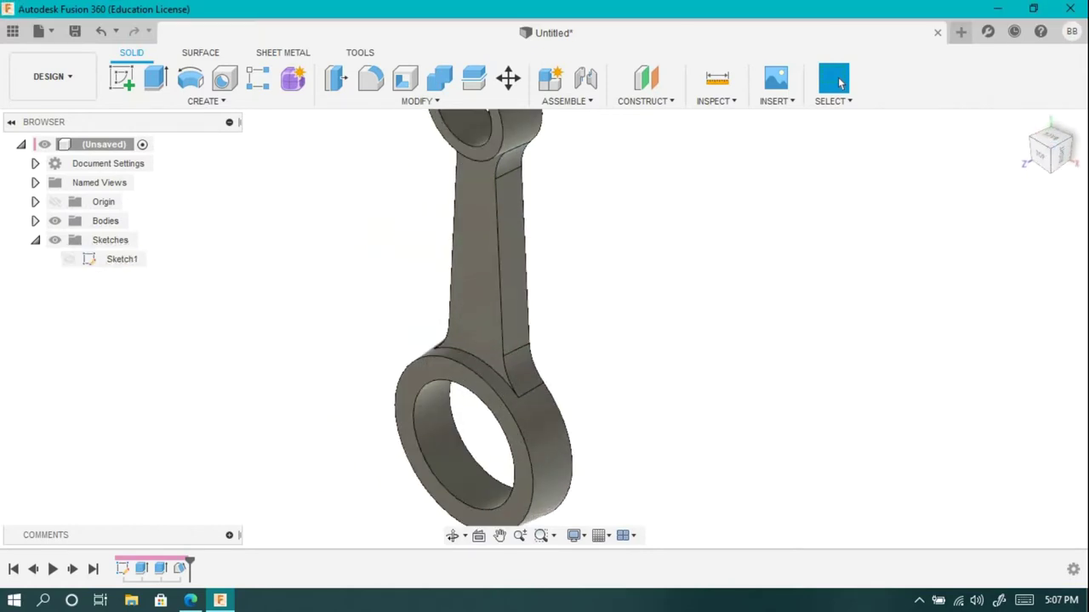
# - Edit Draft1 and revise its angle to the final 5° one-sided draft
pyautogui.rightClick(180, 568)
pyautogui.click(222, 432)
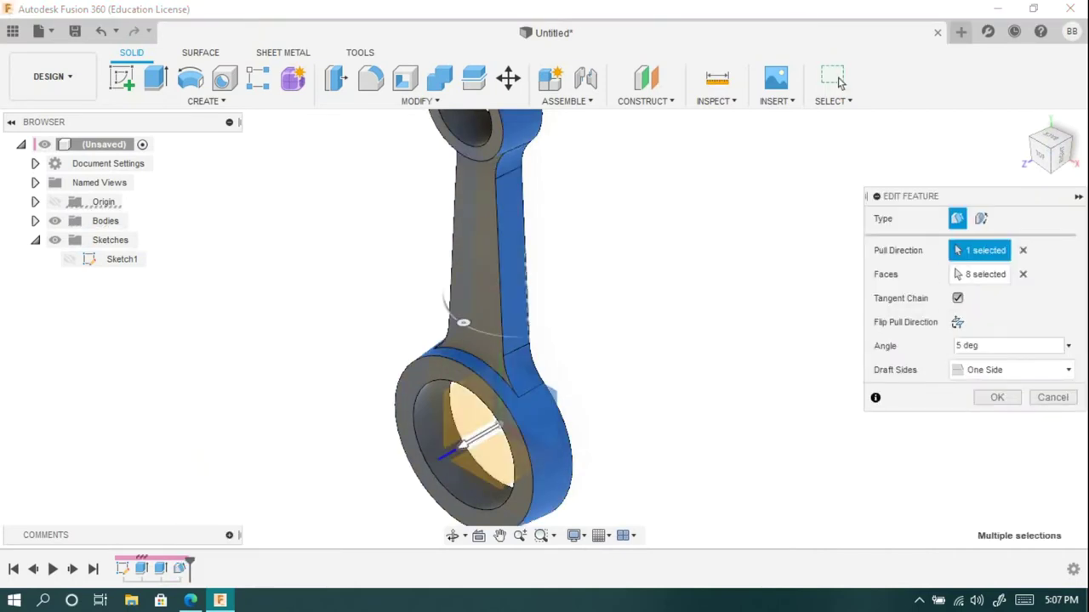
pyautogui.click(967, 345)
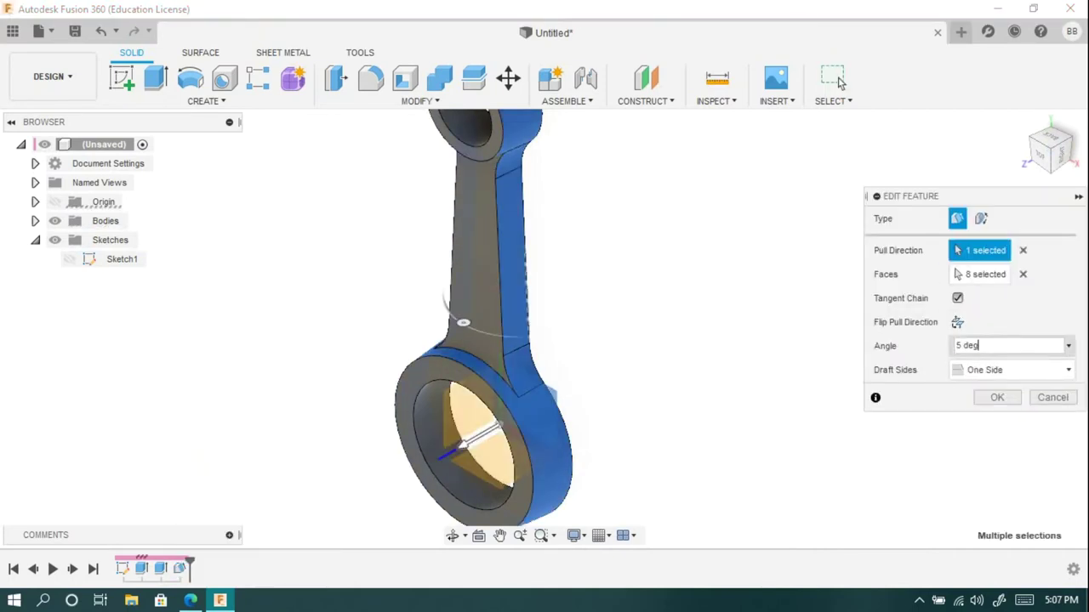
pyautogui.write('7.5')
pyautogui.press('Return')
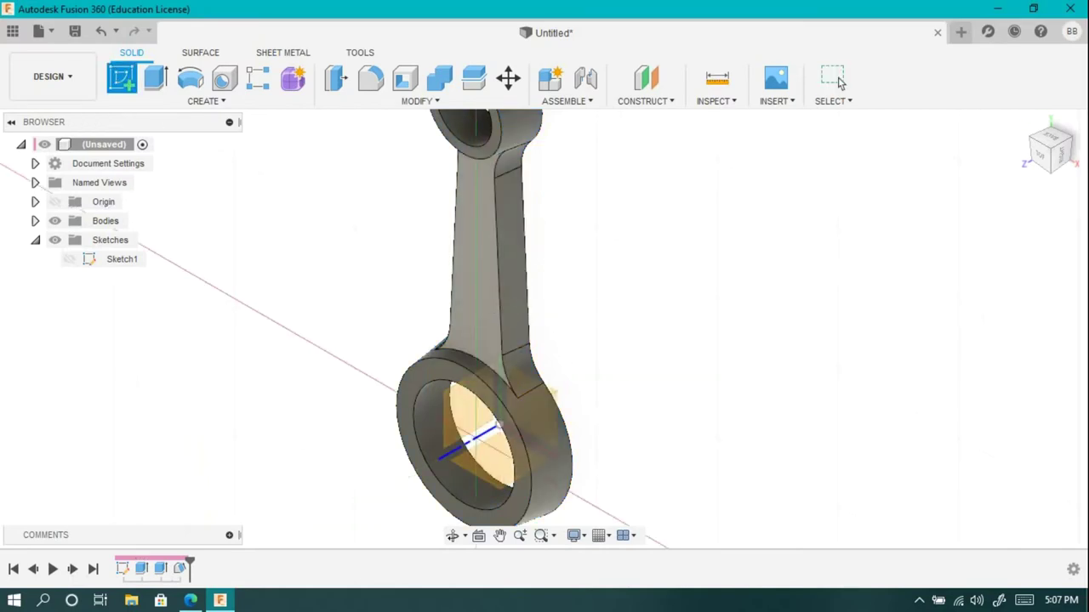
# - Fillet both edges where the shank meets the eyes with a large dragged radius
pyautogui.click(462, 348)
pyautogui.keyDown('shift'); pyautogui.moveTo(462, 347); pyautogui.dragTo(474, 500, button='middle'); pyautogui.keyUp('shift')
pyautogui.click(439, 365)
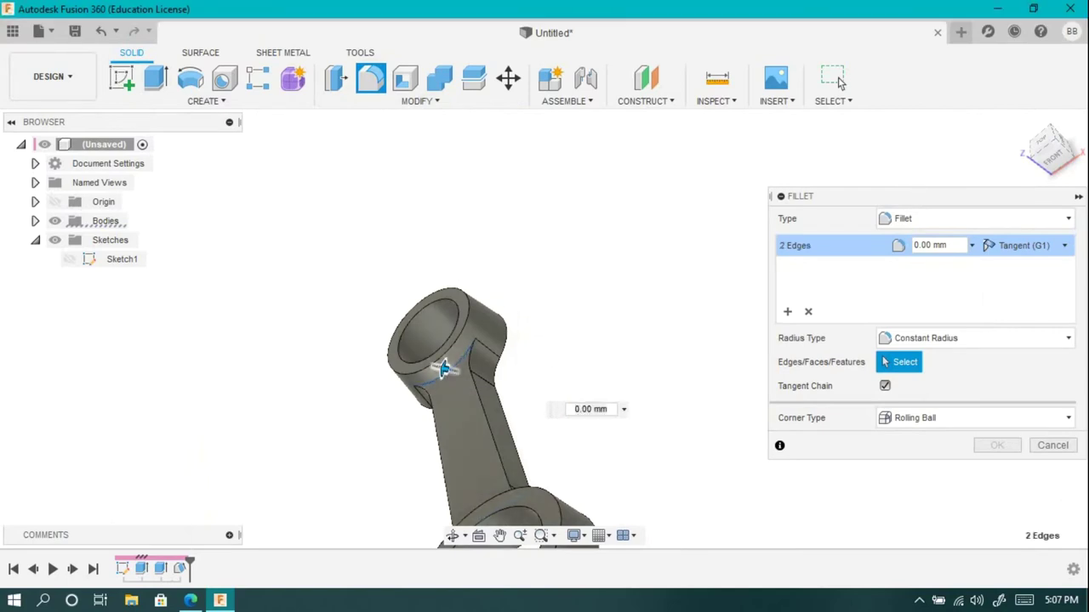
pyautogui.moveTo(438, 366); pyautogui.dragTo(436, 368)
pyautogui.moveTo(419, 363); pyautogui.dragTo(397, 356)
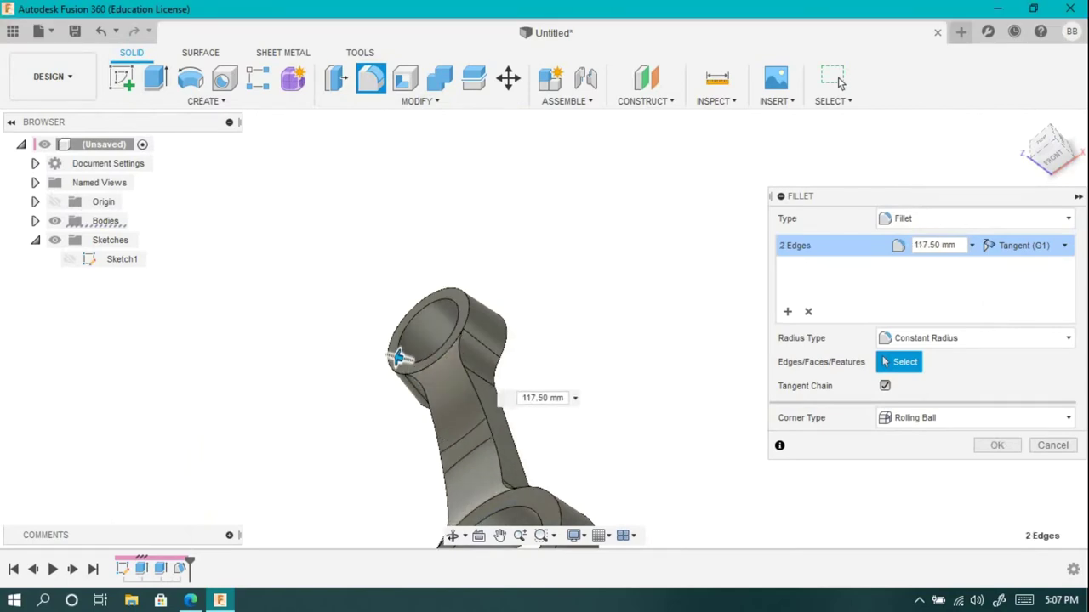
pyautogui.scroll(-3, 469, 382)
pyautogui.click(839, 82)
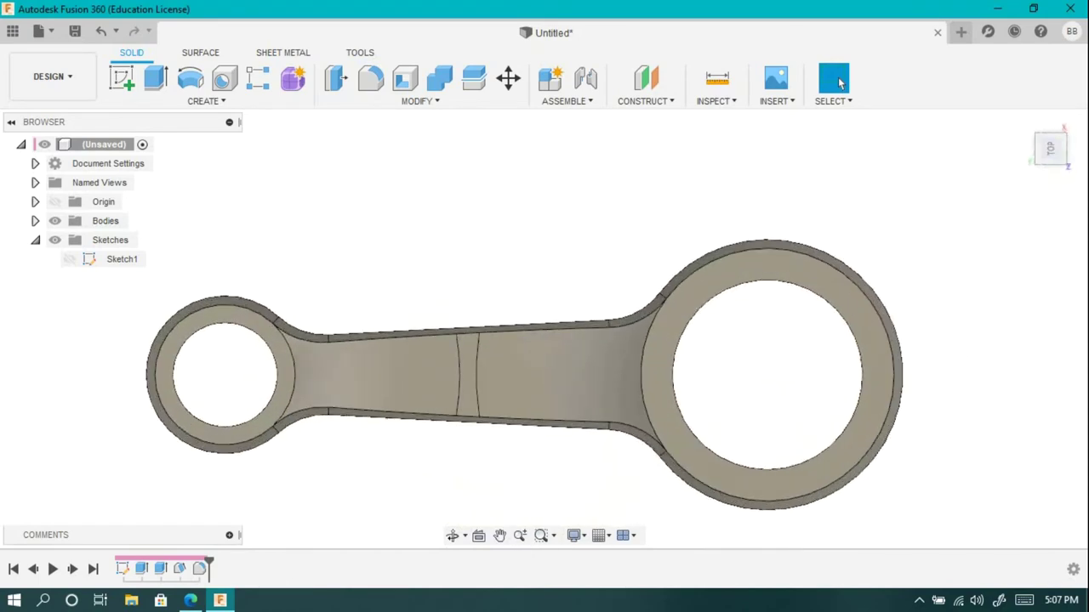
# - Start a sketch on the rod's top plane and draw a centre line along the shank
pyautogui.click(122, 77)
pyautogui.click(723, 330)
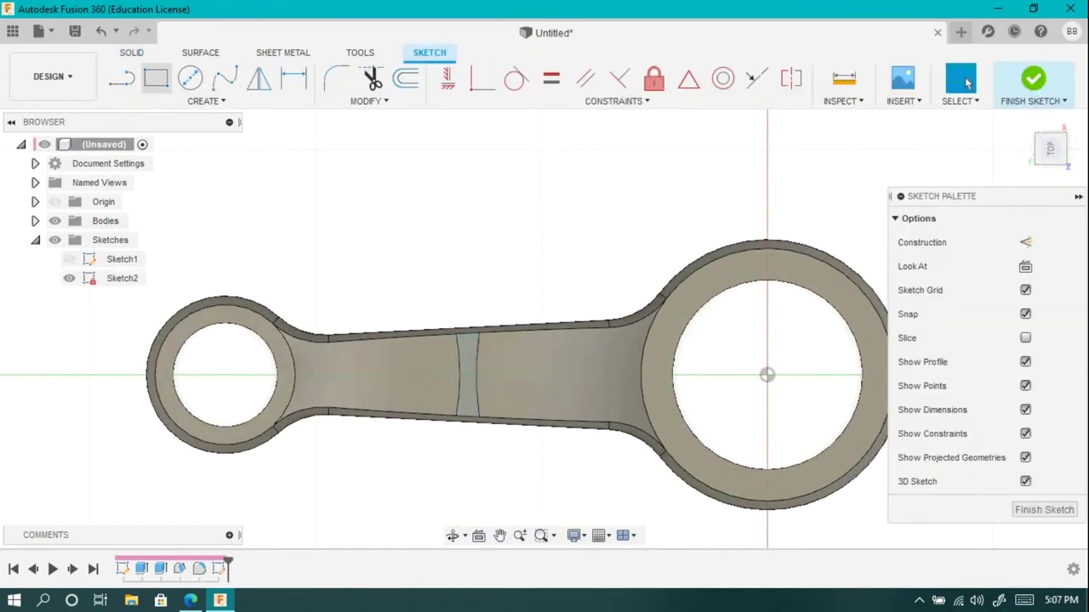
pyautogui.click(204, 101)
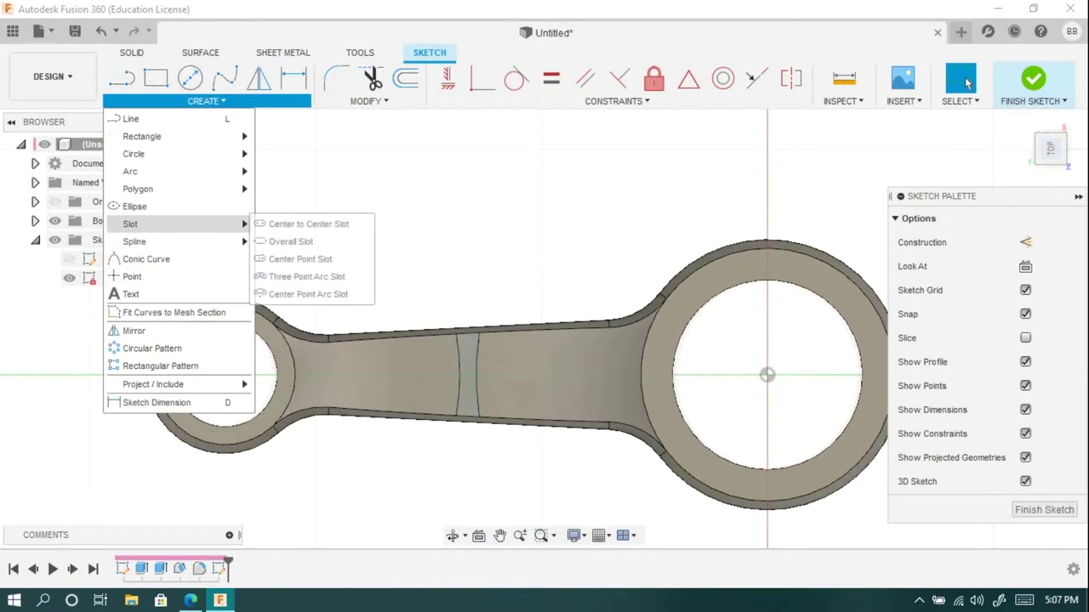
pyautogui.click(310, 224)
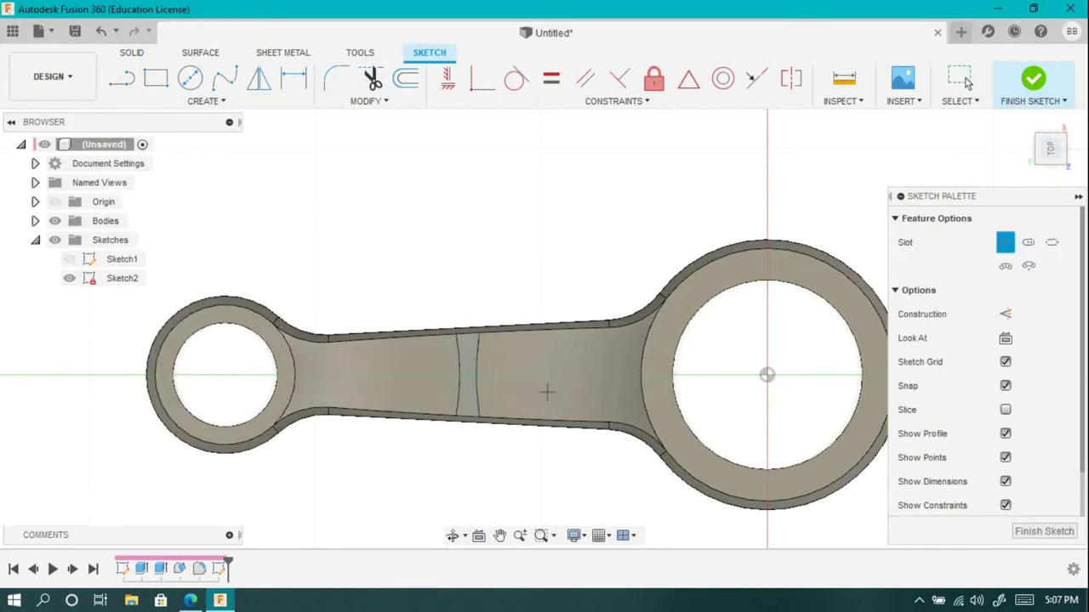
pyautogui.press('l')
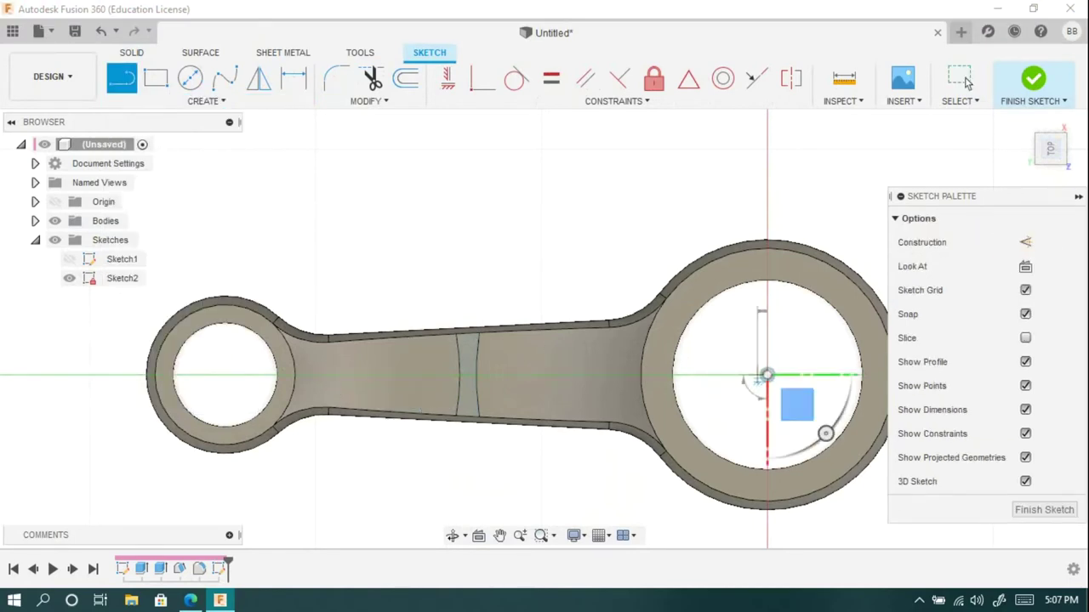
pyautogui.click(61, 375)
pyautogui.press('c')
# - Draw a centre-to-centre slot and two circles on the centre line near each end
pyautogui.click(204, 100)
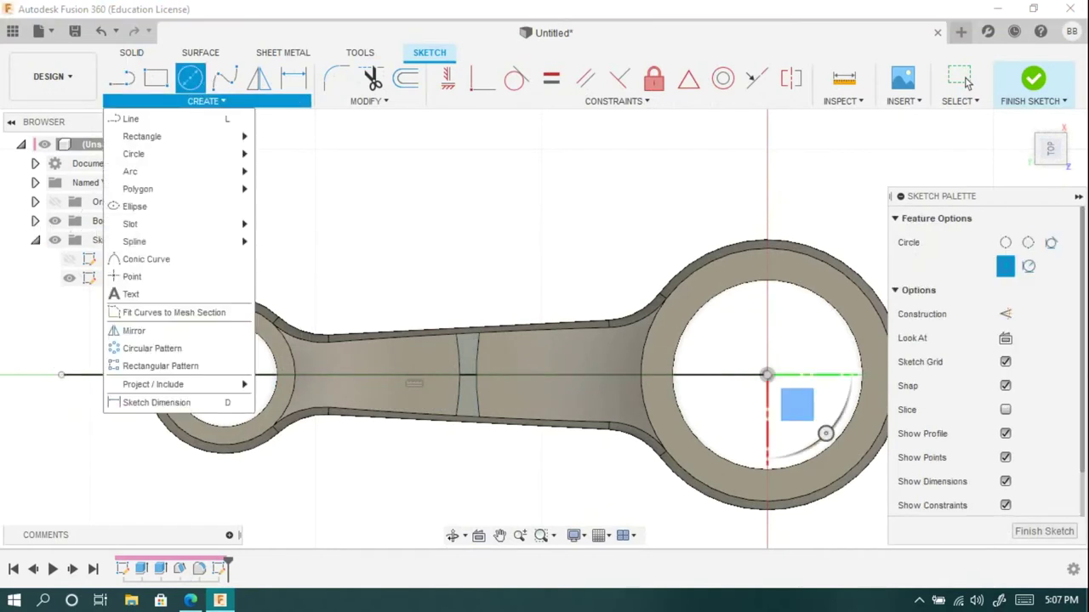
pyautogui.click(309, 222)
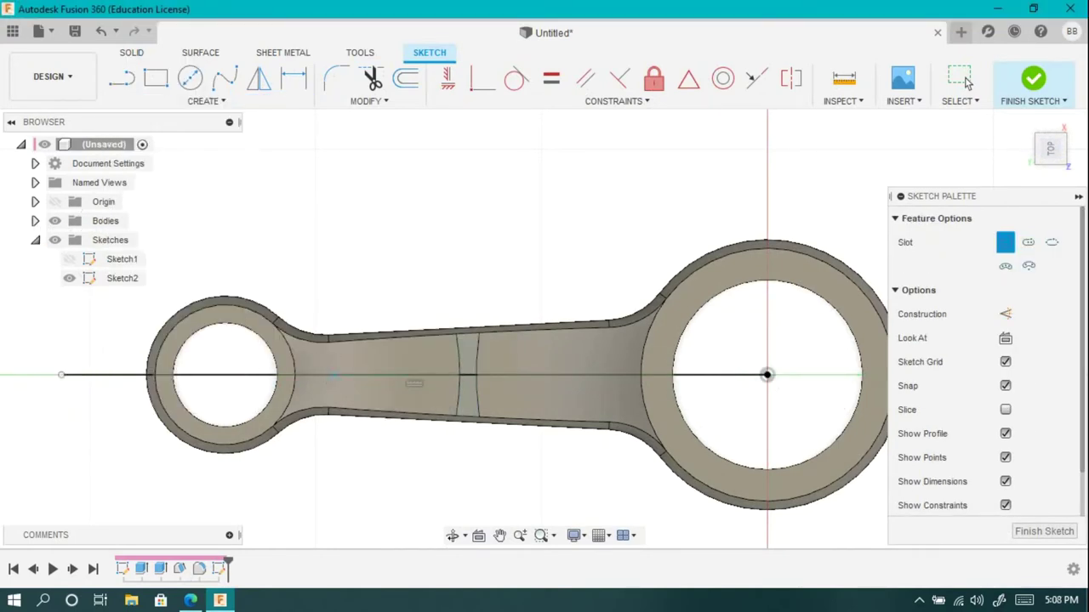
pyautogui.click(333, 374)
pyautogui.click(604, 374)
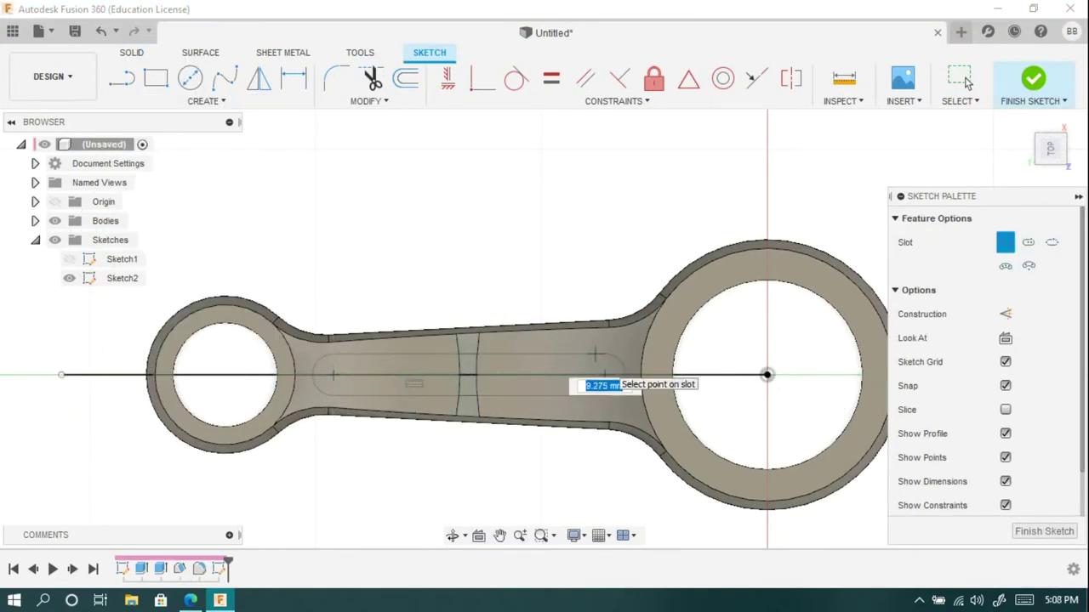
pyautogui.click(190, 77)
pyautogui.click(333, 374)
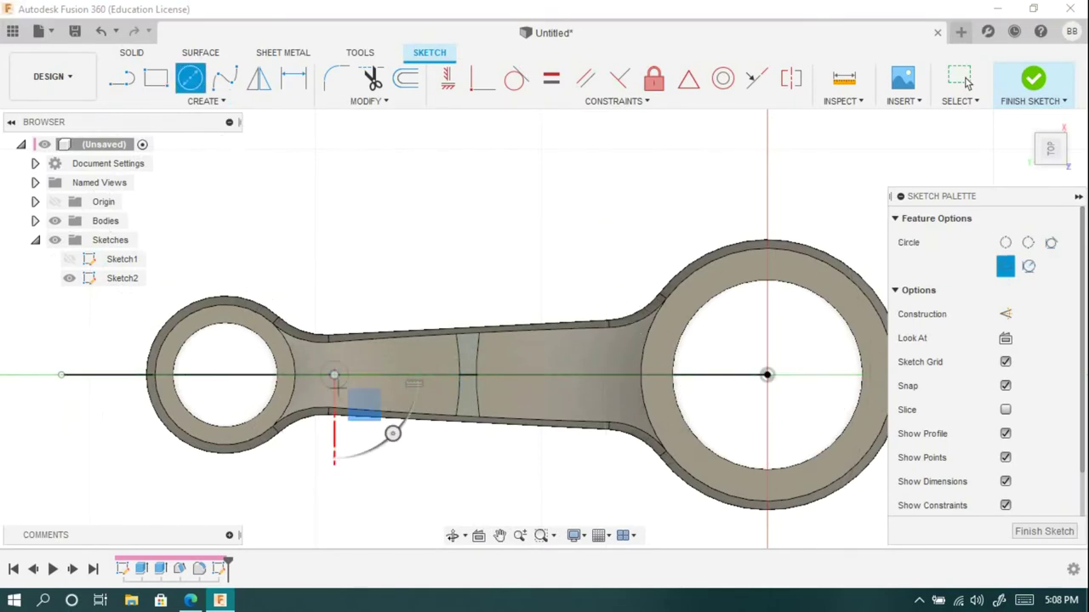
pyautogui.click(594, 377)
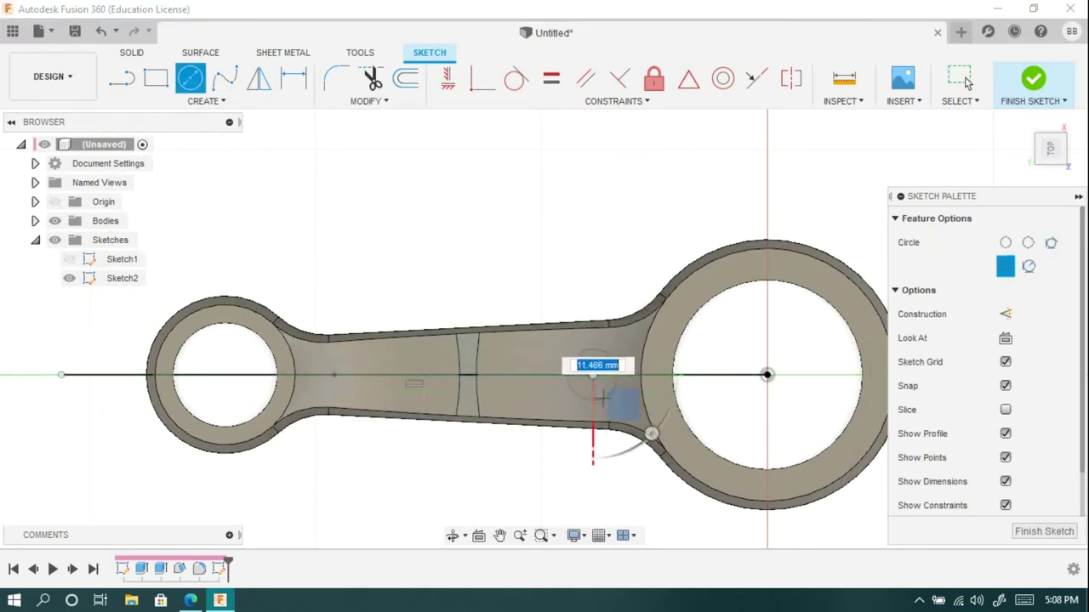
pyautogui.press('Escape')
pyautogui.press('Escape')
# - Dimension the small-end circle to Ø7.5 and pick the second circle for dimensioning
pyautogui.press('d')
pyautogui.click(335, 377)
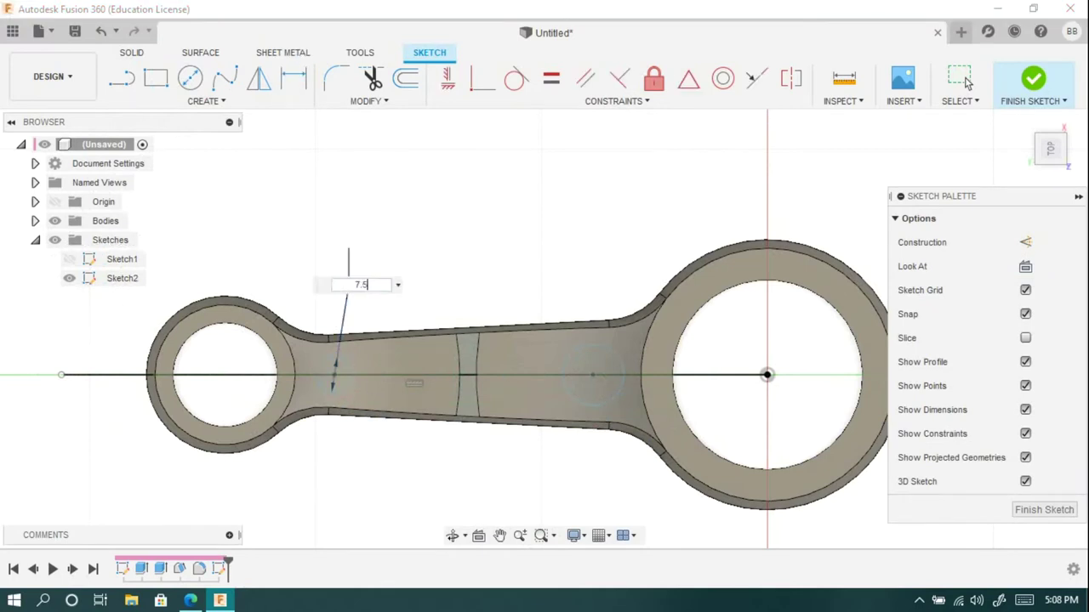
pyautogui.press('Return')
pyautogui.click(593, 344)
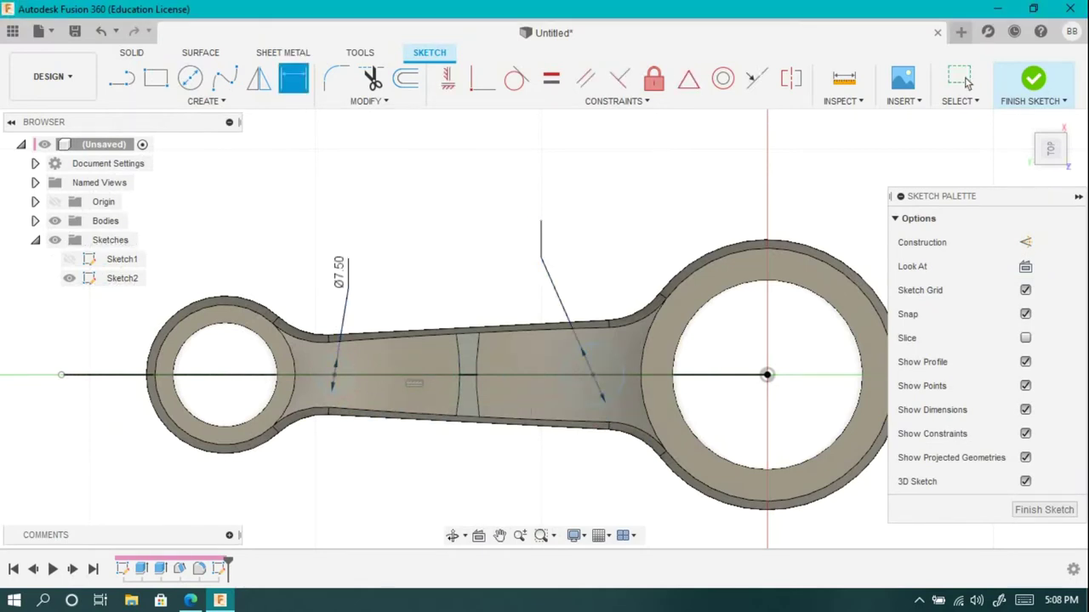
# - Set the second circle to Ø14 and place the small circle 20 mm from the small-end centre
pyautogui.click(541, 228)
pyautogui.write('14')
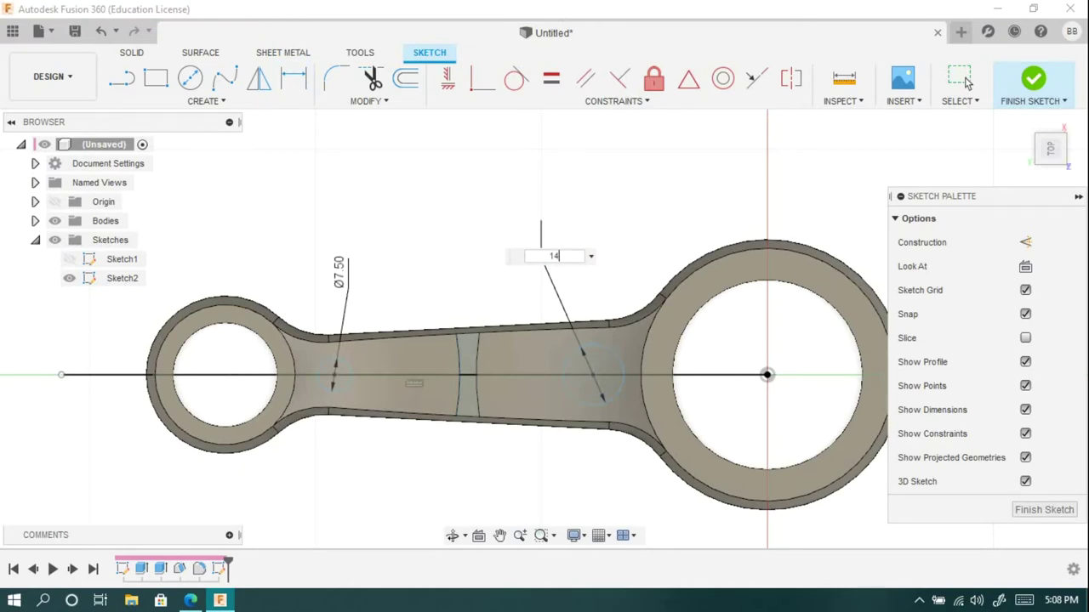
pyautogui.press('Return')
pyautogui.scroll(2, 311, 505)
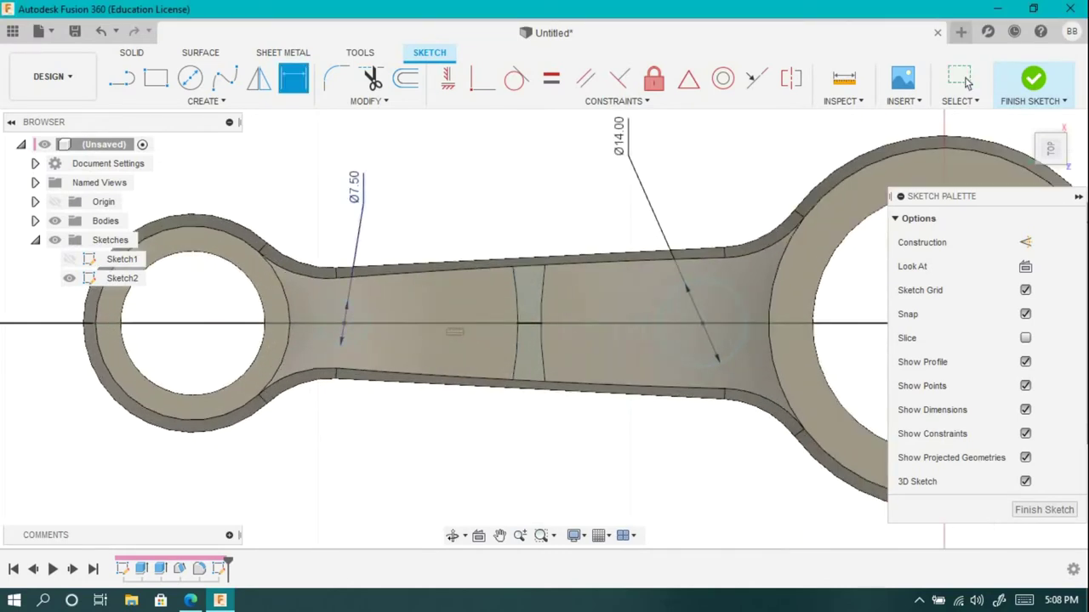
pyautogui.click(259, 289)
pyautogui.click(273, 484)
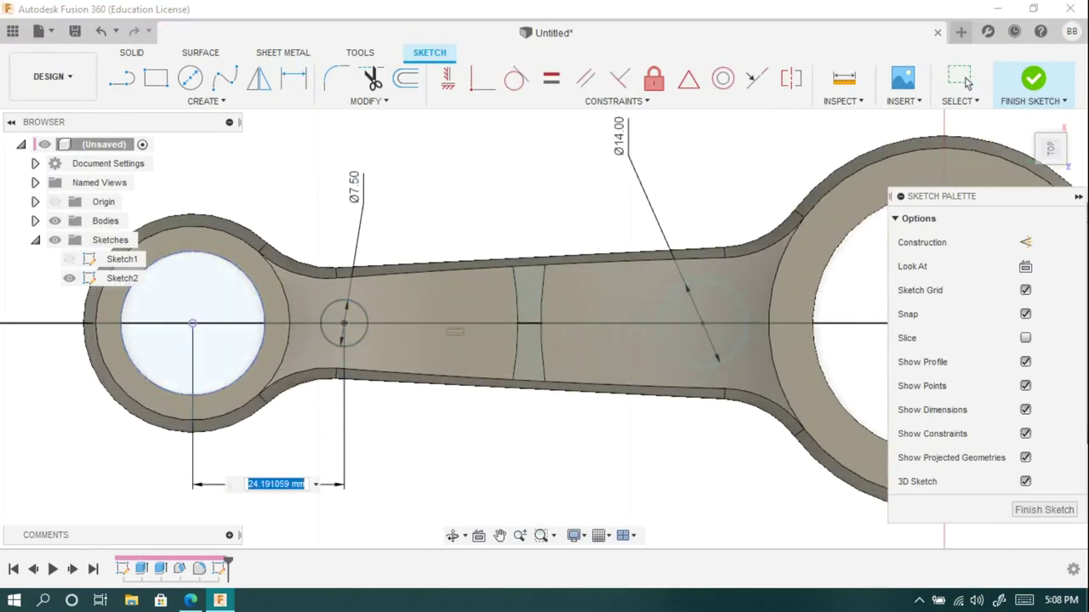
pyautogui.write('20')
pyautogui.press('Return')
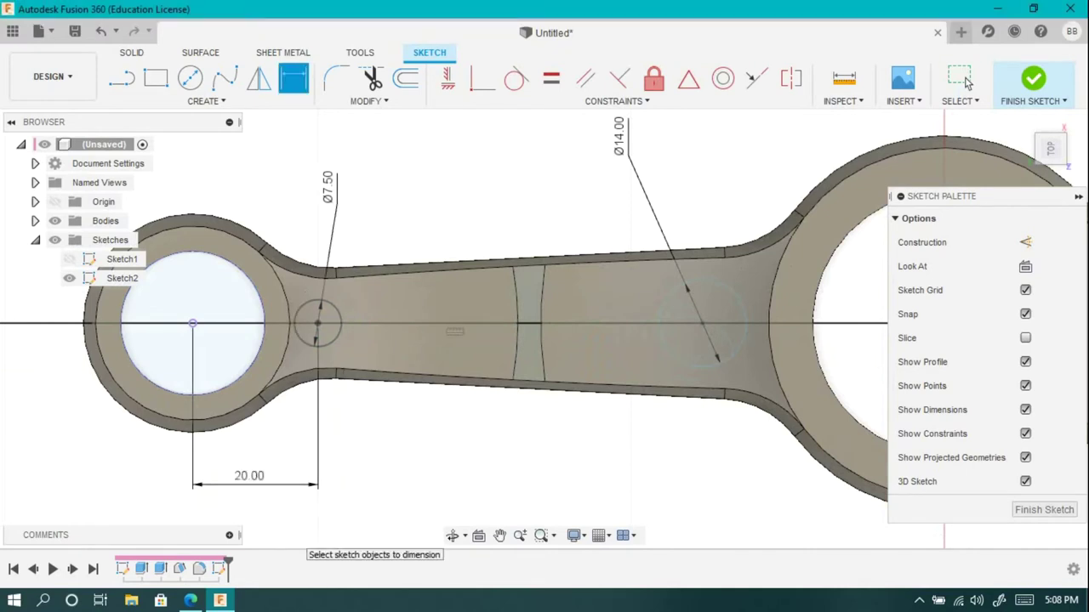
# - Locate the Ø14 circle 35 mm from the big-end centre, then revise it to 37.5 mm
pyautogui.scroll(-2, 544, 332)
pyautogui.click(631, 341)
pyautogui.click(731, 421)
pyautogui.click(680, 509)
pyautogui.write('35')
pyautogui.press('Return')
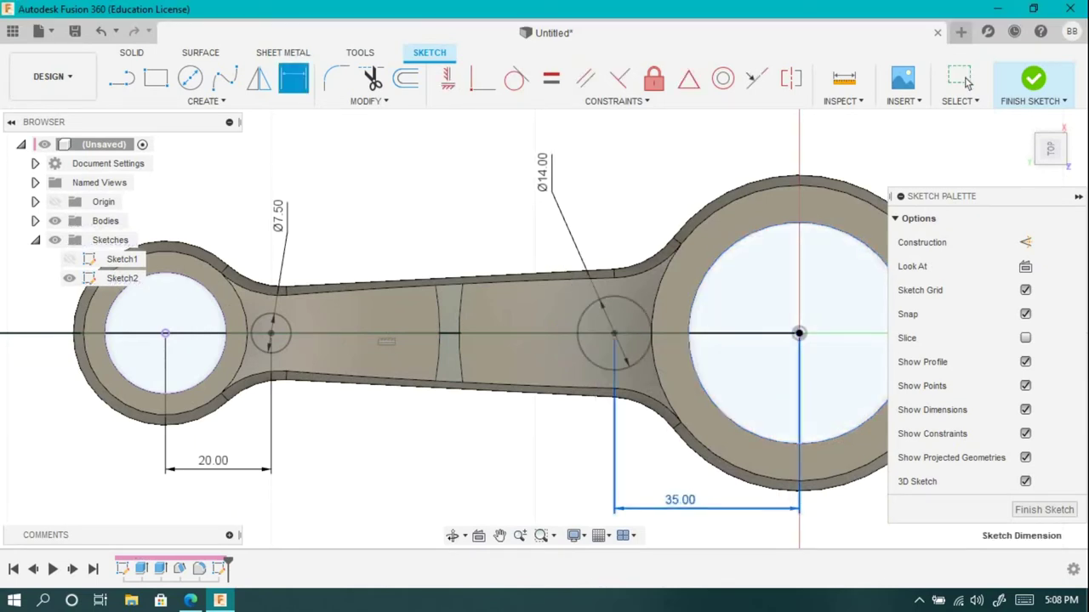
pyautogui.doubleClick(680, 500)
pyautogui.press('Return')
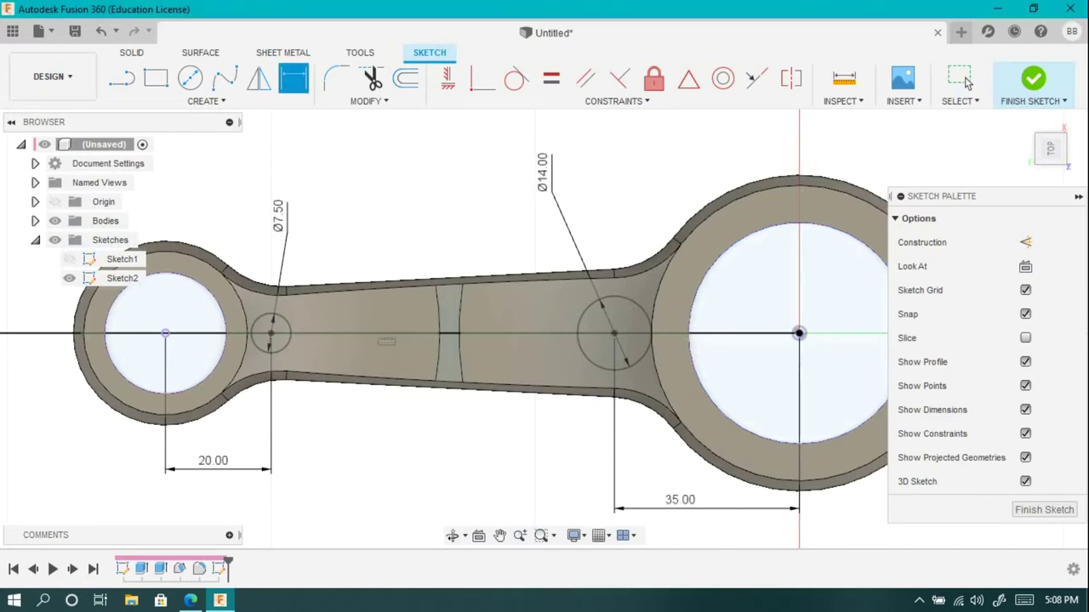
pyautogui.doubleClick(679, 500)
pyautogui.write('.5')
pyautogui.press('Return')
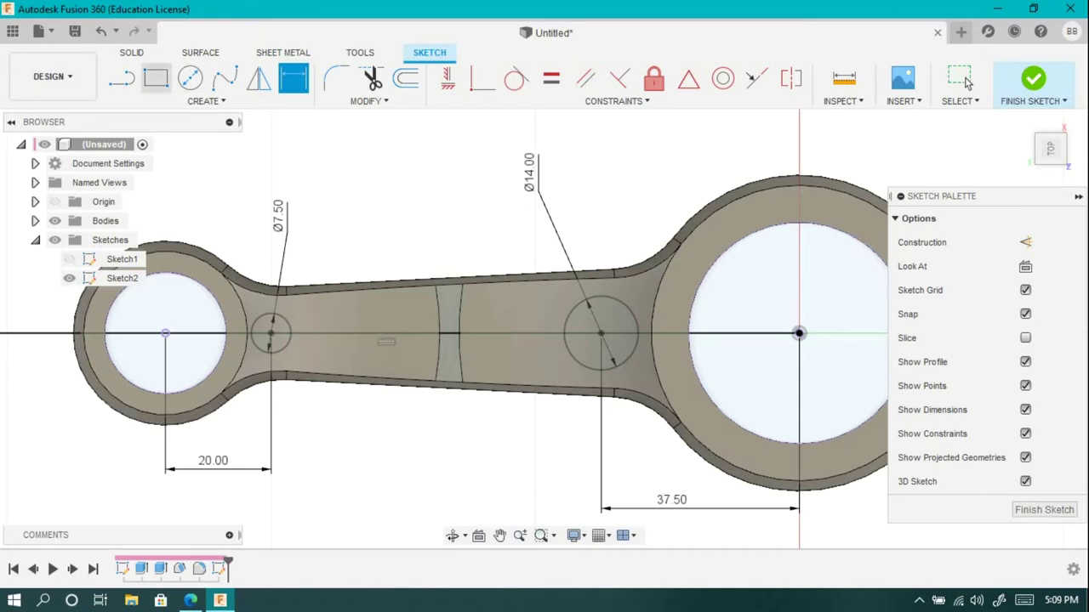
# - Draw a slanted line from the small end to the big end, tangent to the Ø14 circle
pyautogui.click(122, 78)
pyautogui.click(153, 308)
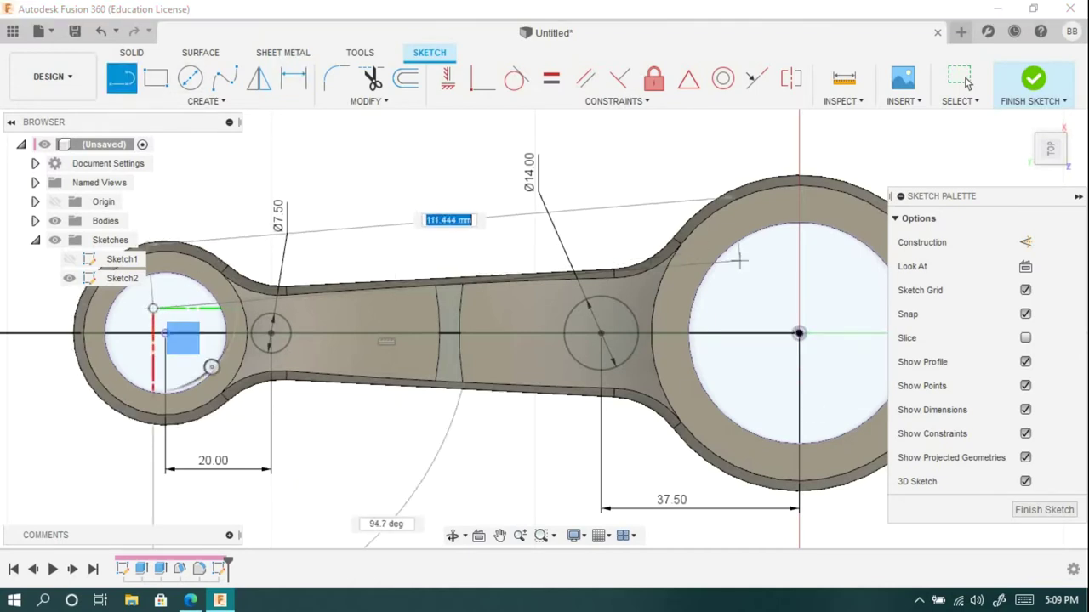
pyautogui.click(758, 262)
pyautogui.press('Escape')
pyautogui.click(516, 78)
pyautogui.click(425, 288)
pyautogui.click(564, 333)
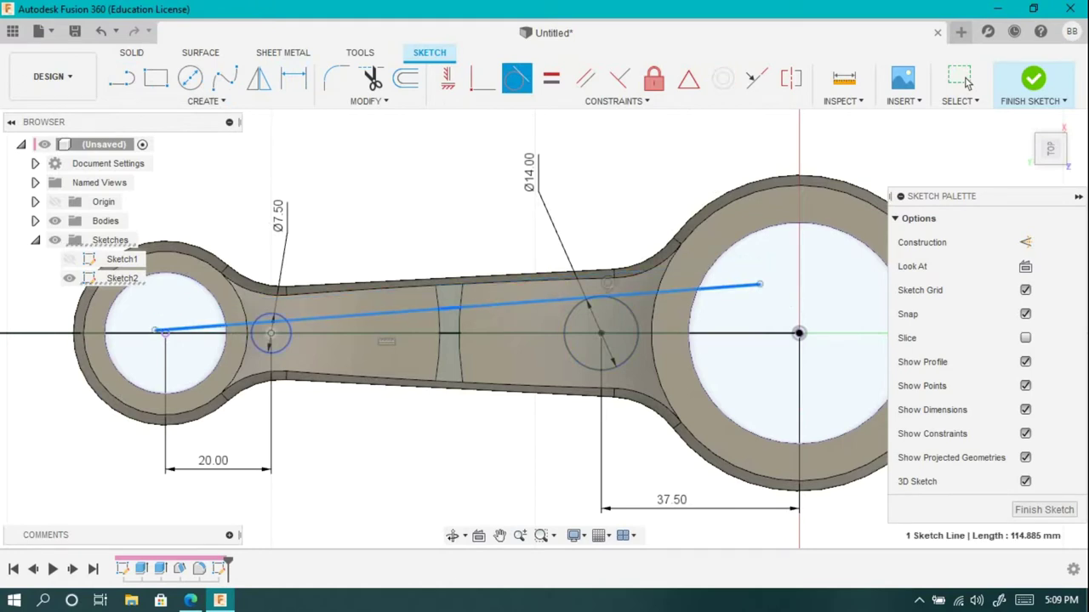
# - Mirror the slanted line about the horizontal centre line
pyautogui.click(258, 78)
pyautogui.click(425, 304)
pyautogui.click(770, 243)
pyautogui.click(510, 333)
pyautogui.press('Return')
# - Trim the excess line ends at both circles into a tapered slot outline and finish the sketch
pyautogui.press('t')
pyautogui.click(728, 289)
pyautogui.click(732, 375)
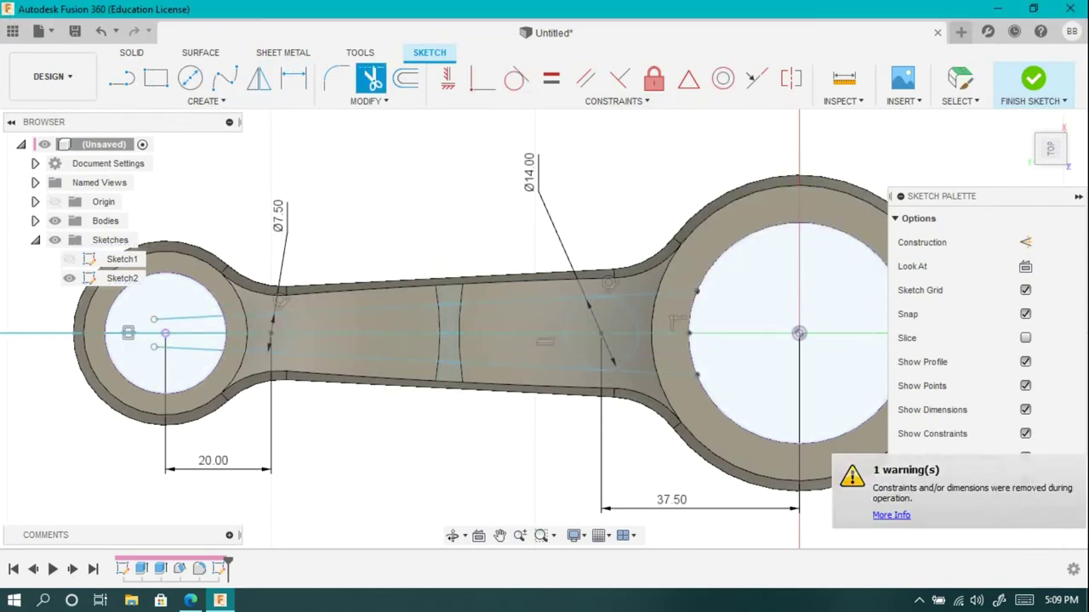
pyautogui.click(176, 315)
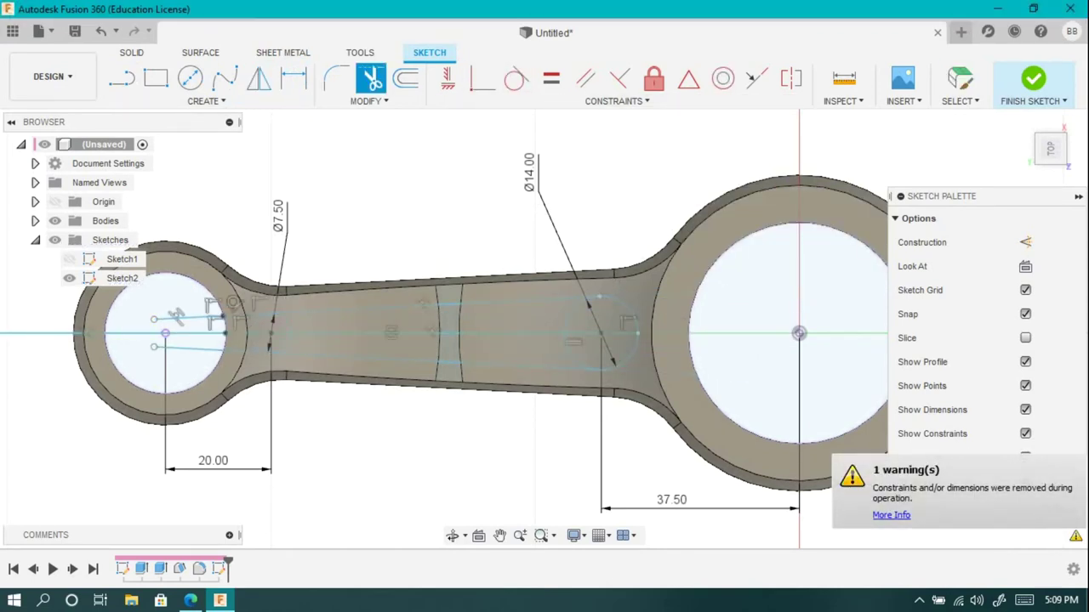
pyautogui.click(176, 316)
pyautogui.scroll(4, 268, 338)
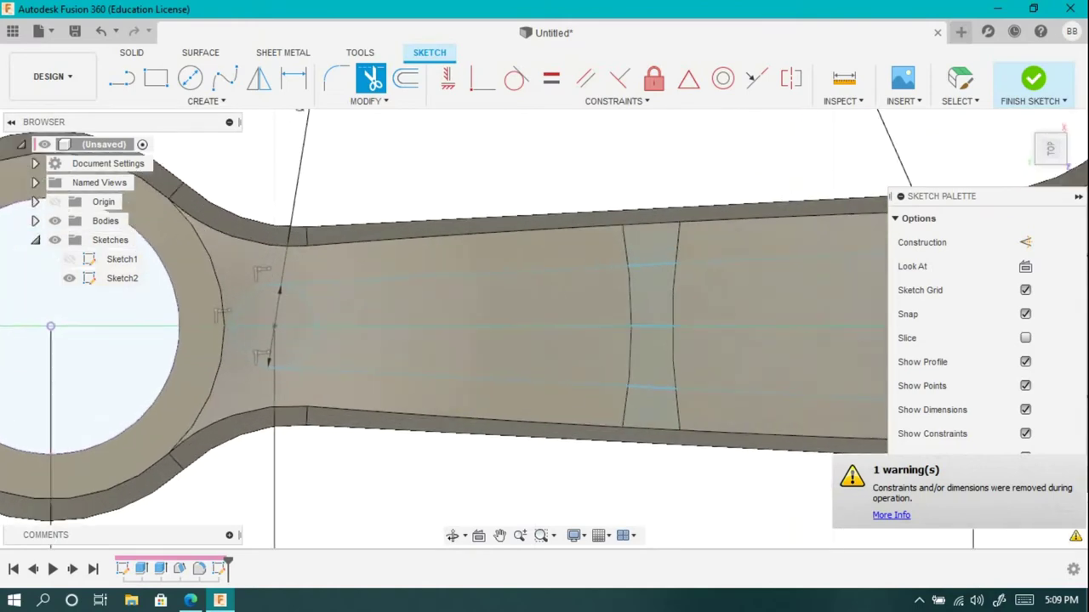
pyautogui.scroll(-5, 307, 414)
pyautogui.scroll(3, 478, 466)
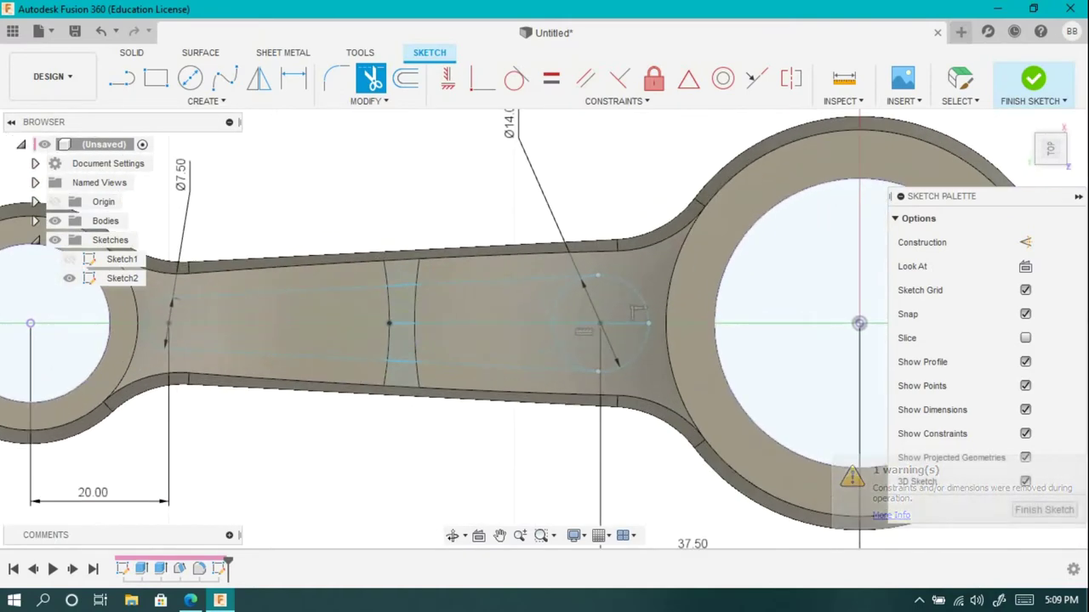
pyautogui.scroll(-3, 400, 314)
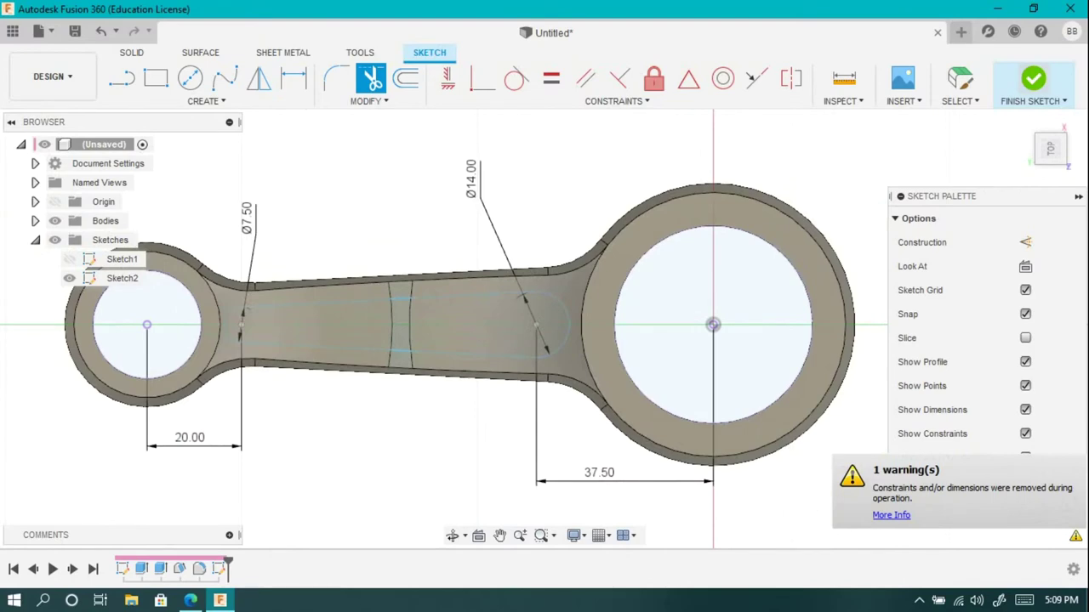
pyautogui.click(1033, 78)
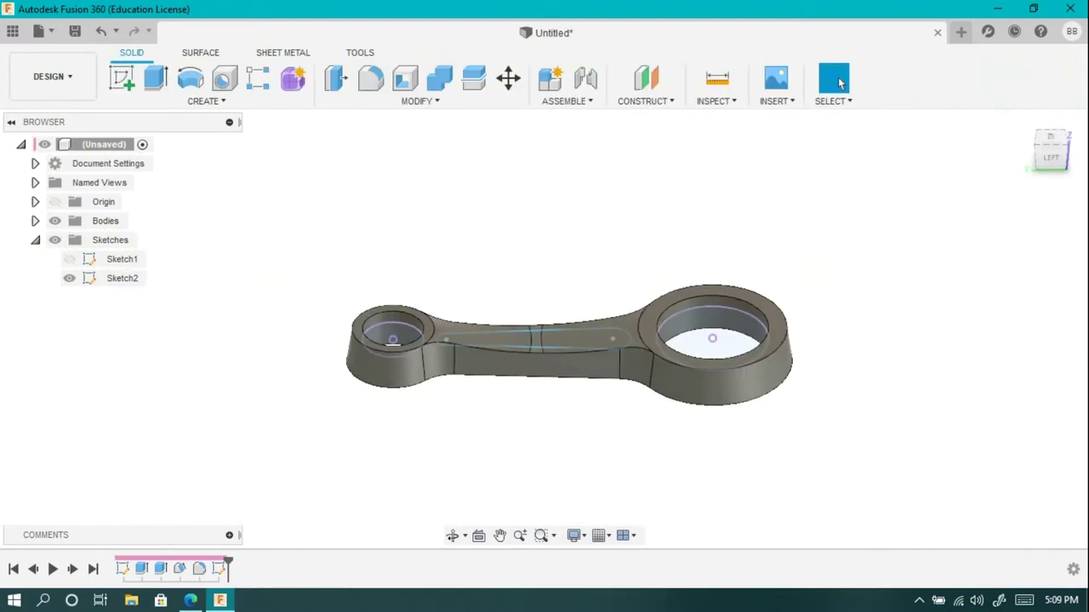
# - Extrude the three slot profiles with a 25 mm depth
pyautogui.press('e')
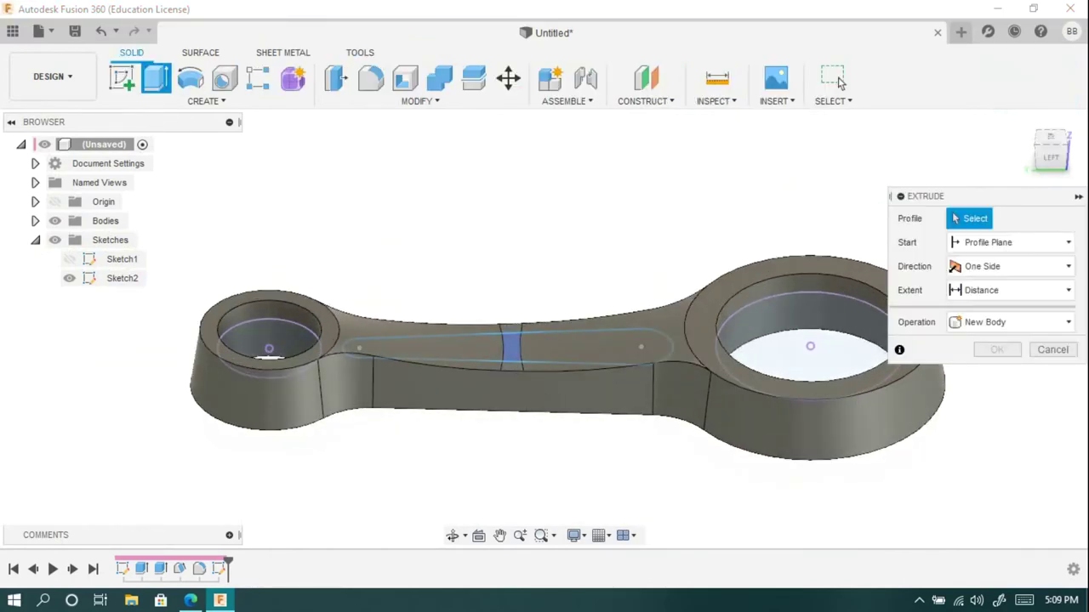
pyautogui.click(425, 347)
pyautogui.click(511, 347)
pyautogui.click(598, 345)
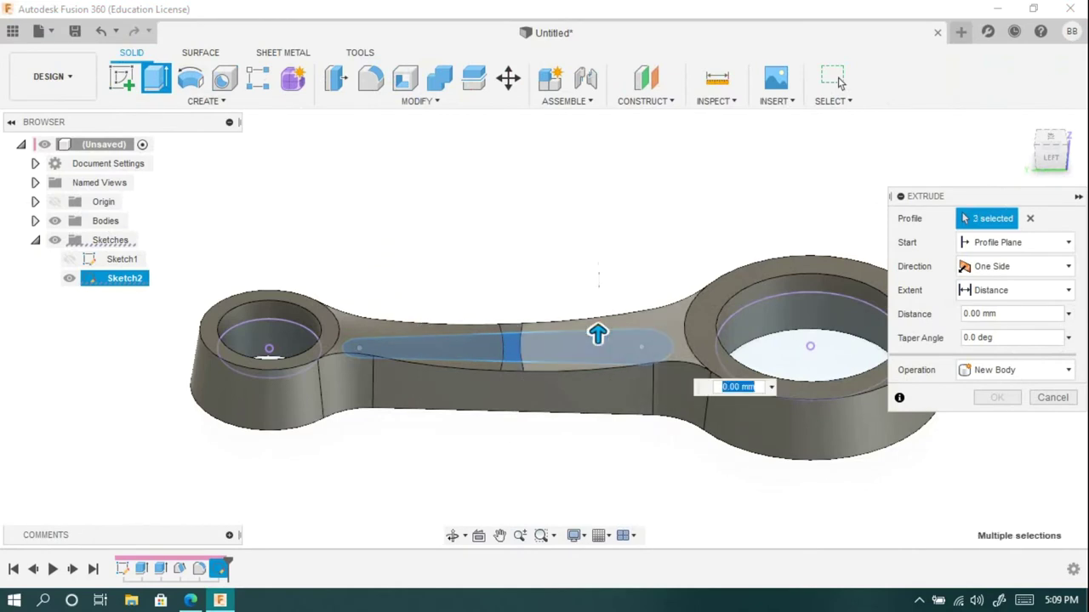
pyautogui.write('25')
pyautogui.press('Return')
# - Make the extrude a two-sided cut, 3 mm on one side and 15 mm on the other
pyautogui.press('Tab')
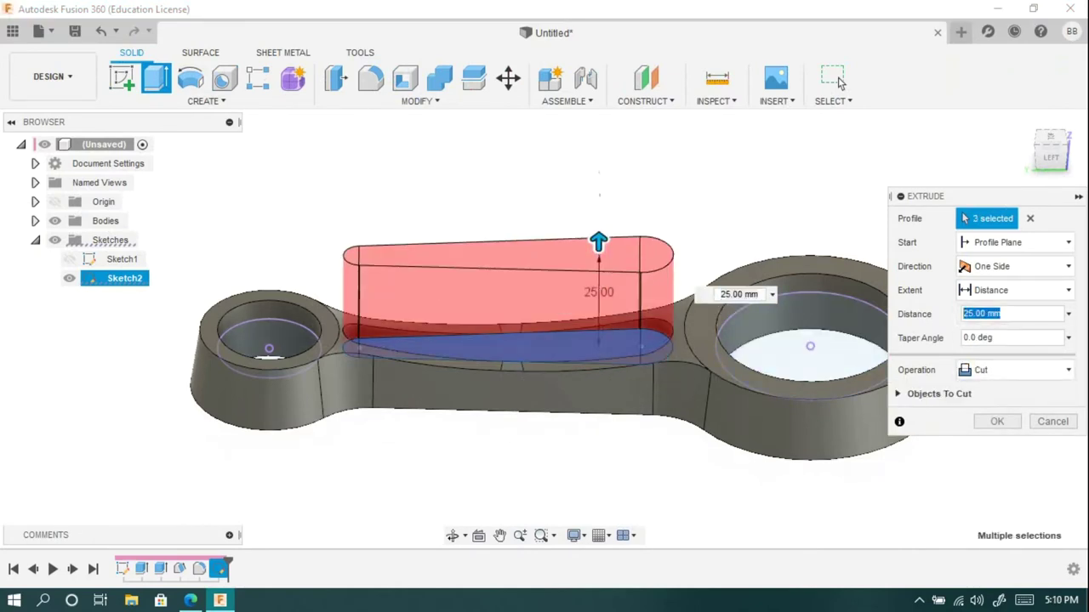
pyautogui.write('3')
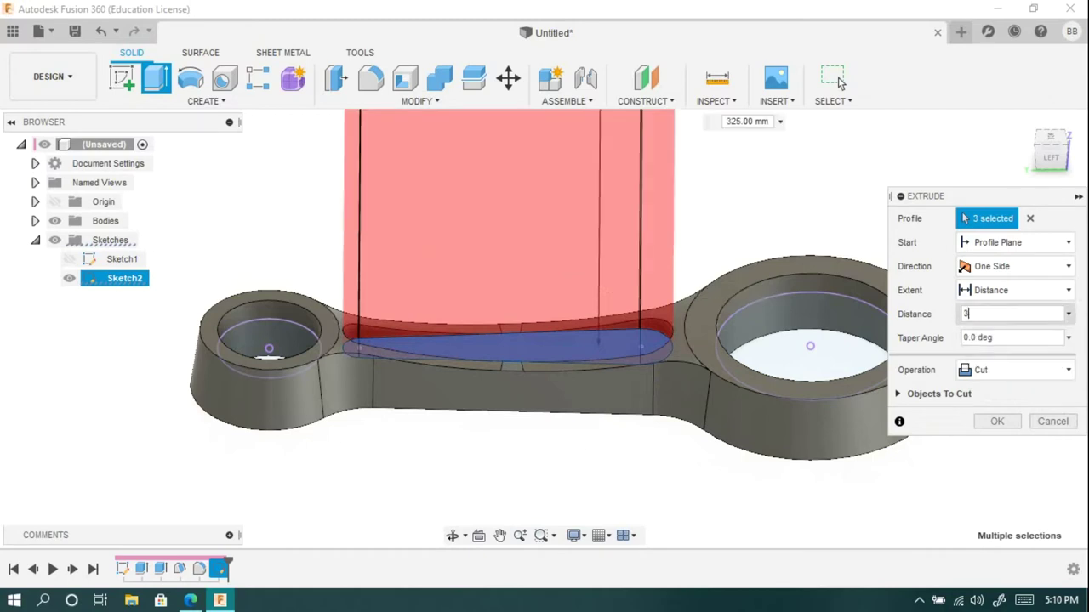
pyautogui.click(1017, 266)
pyautogui.click(995, 323)
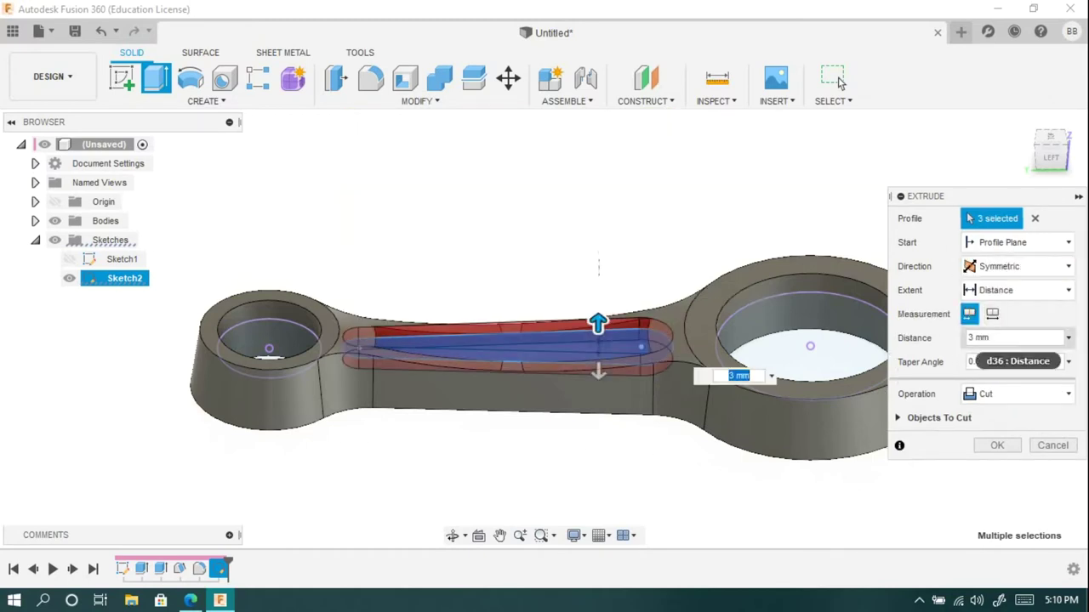
pyautogui.click(1001, 305)
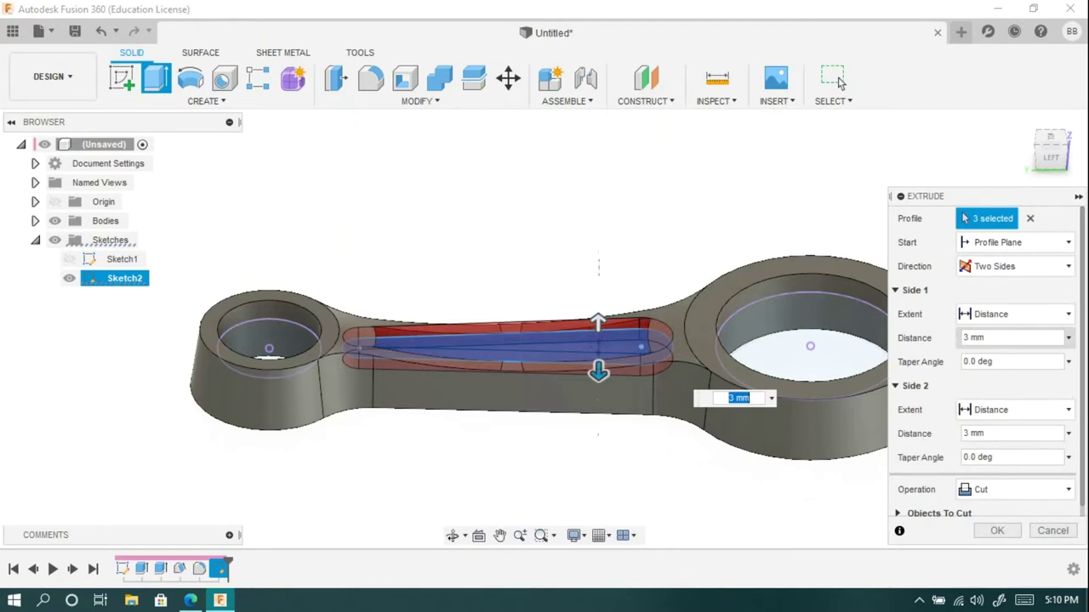
pyautogui.moveTo(598, 371); pyautogui.dragTo(598, 279)
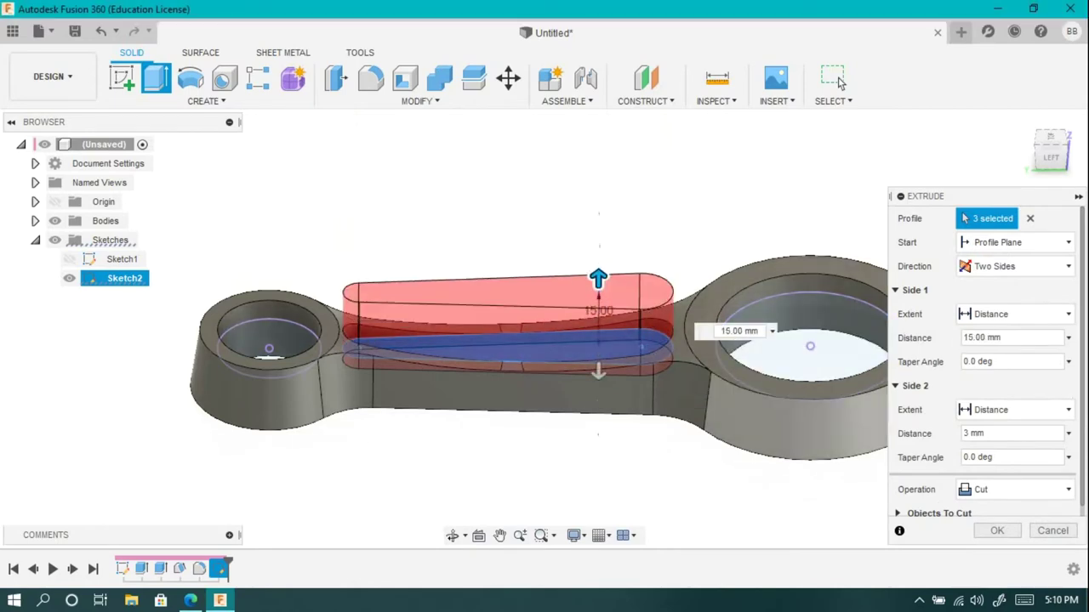
pyautogui.press('Return')
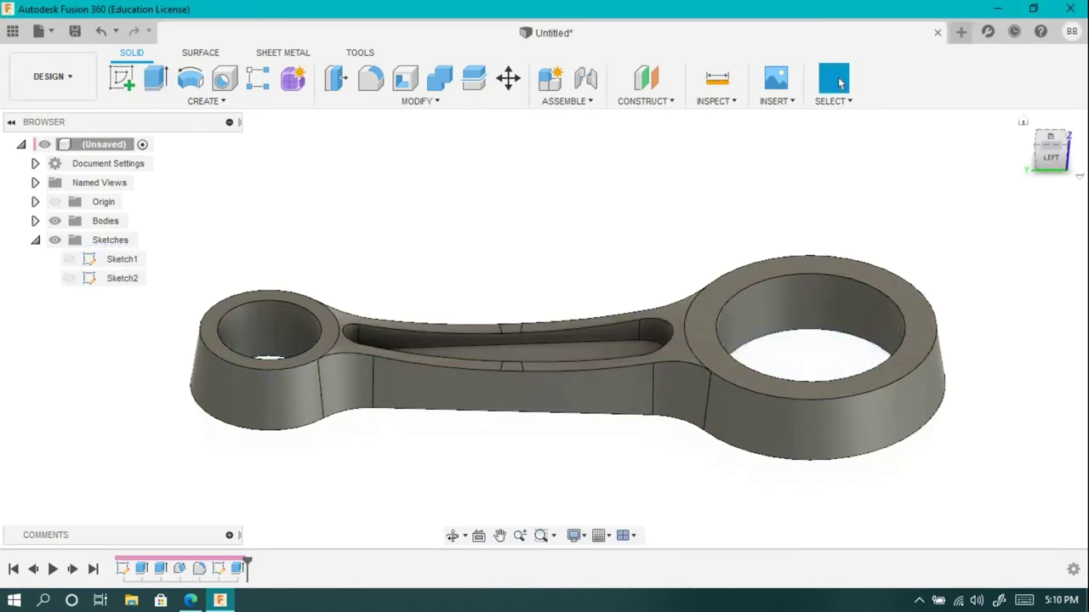
pyautogui.keyDown('shift'); pyautogui.moveTo(544, 327); pyautogui.dragTo(596, 255, button='middle'); pyautogui.keyUp('shift')
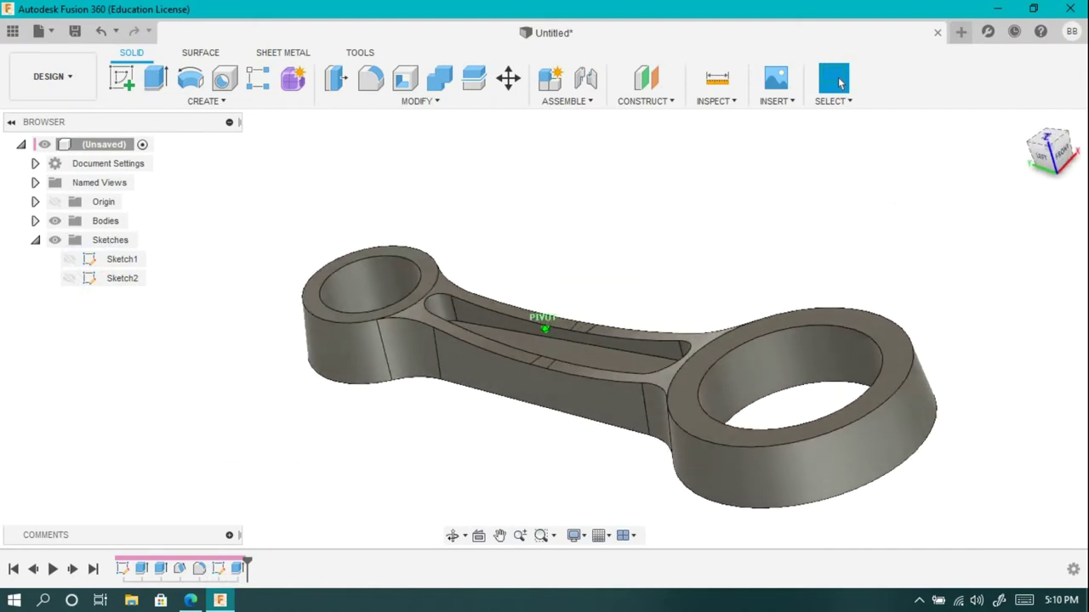
# - Fillet the slot pocket's edge chain with a 3 mm radius
pyautogui.press('f')
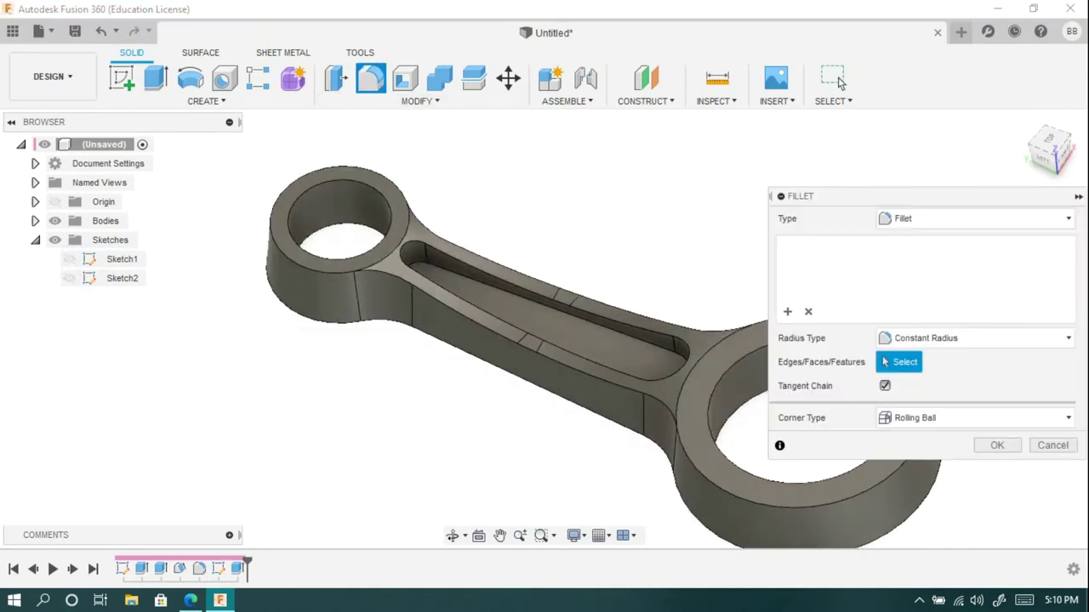
pyautogui.click(430, 268)
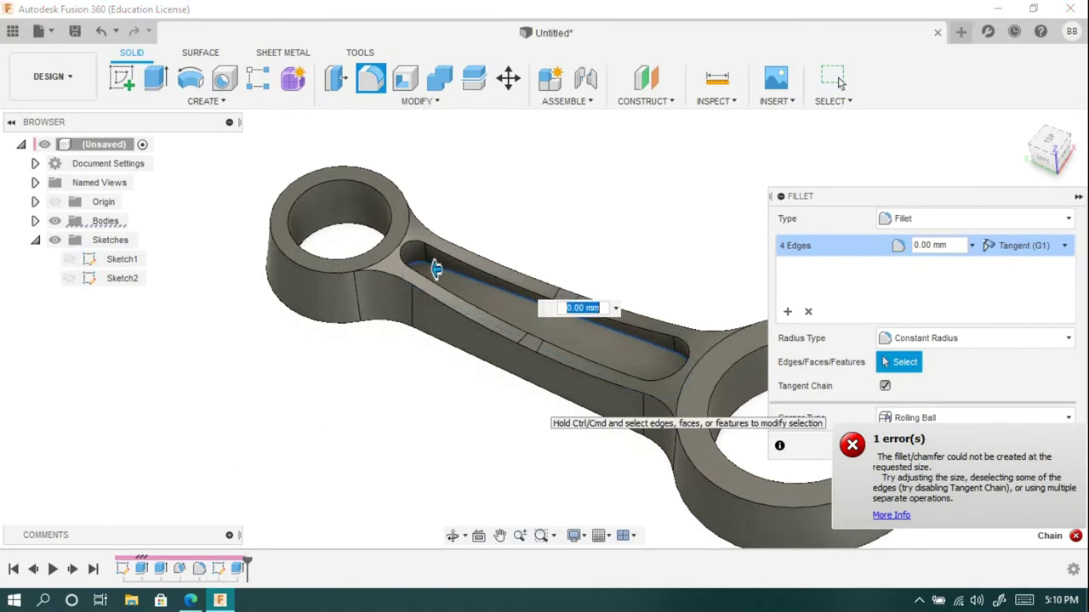
pyautogui.write('3')
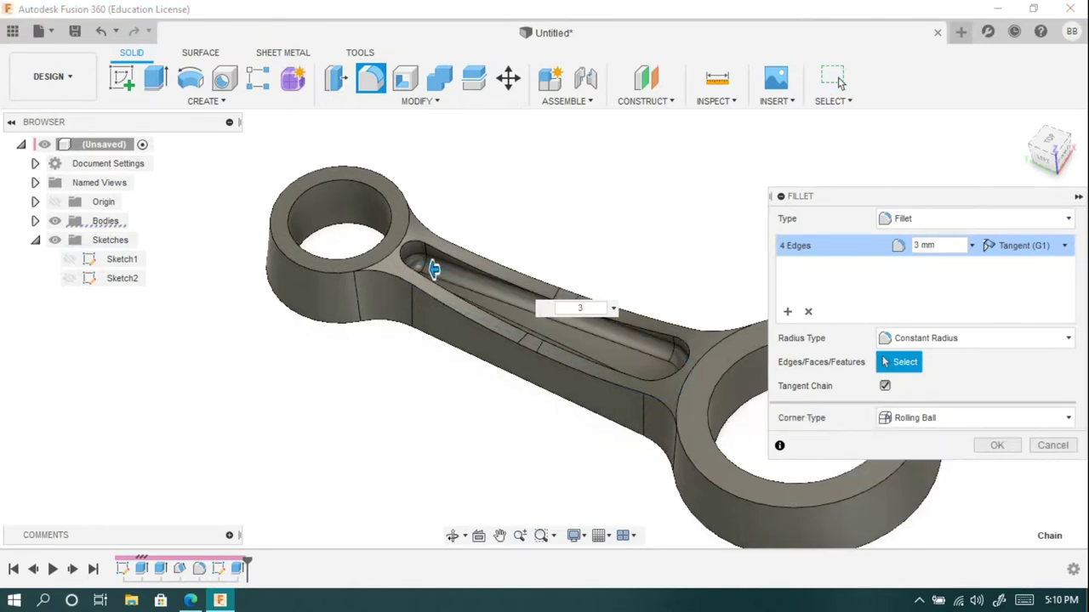
pyautogui.press('Return')
# - Fillet the slot's top rim loop with a 1 mm radius
pyautogui.press('f')
pyautogui.click(419, 242)
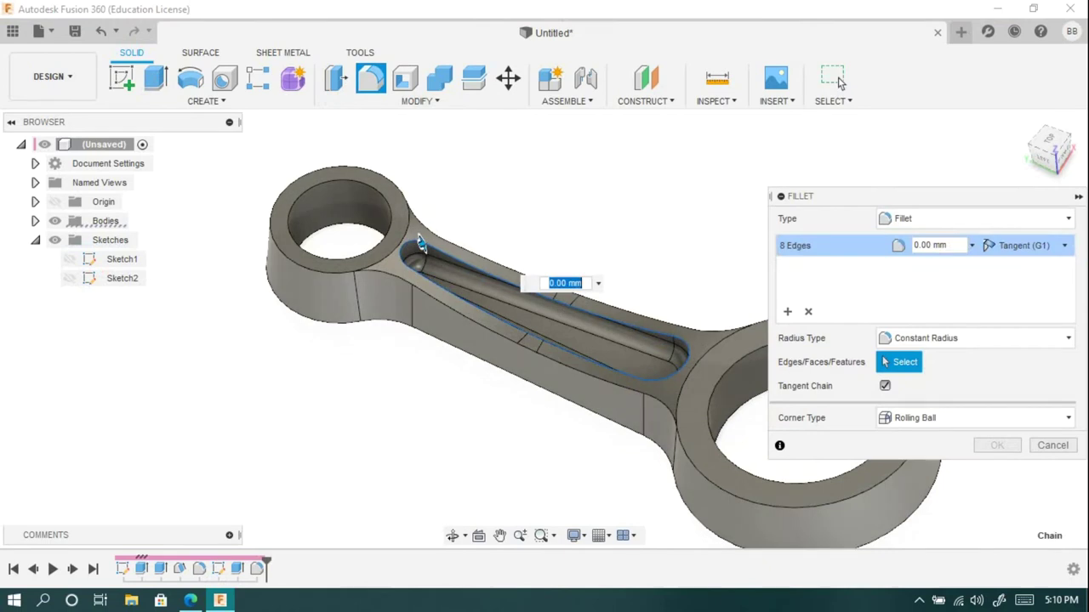
pyautogui.press('BackSpace')
pyautogui.write('1')
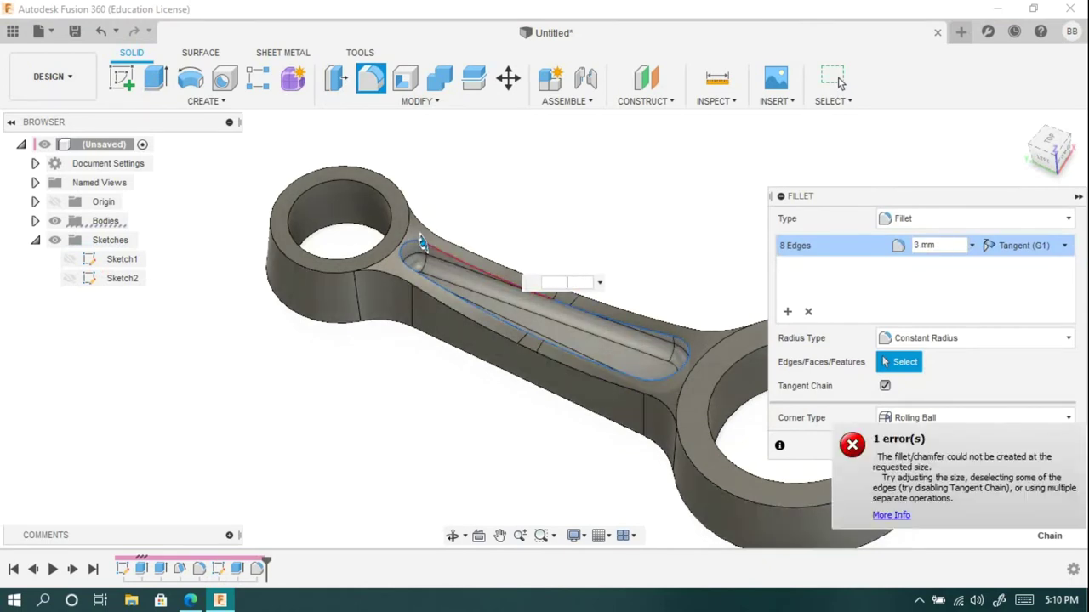
pyautogui.scroll(-4, 422, 272)
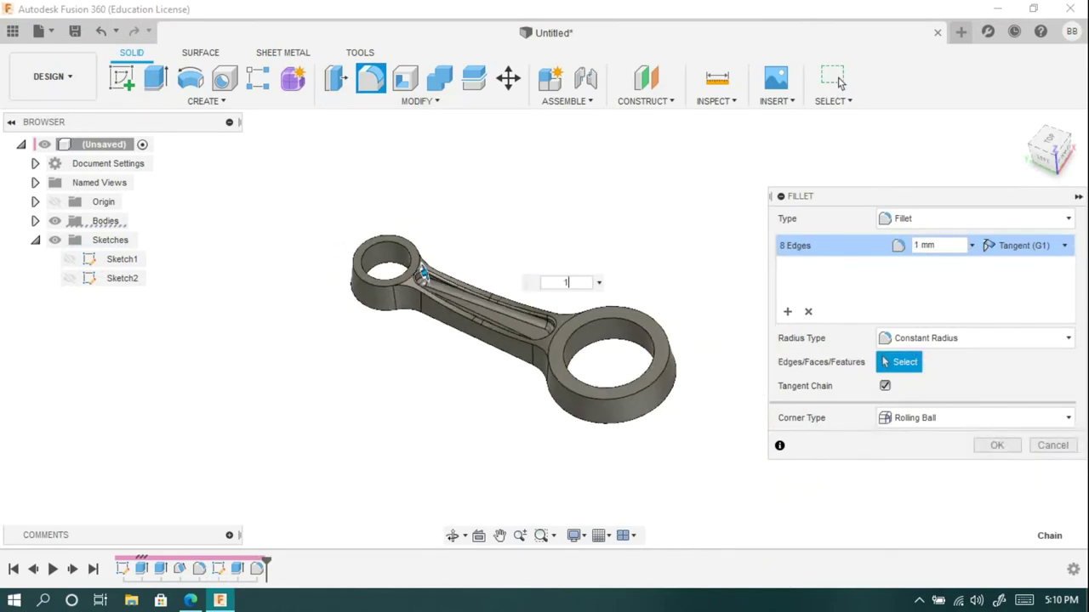
pyautogui.click(838, 80)
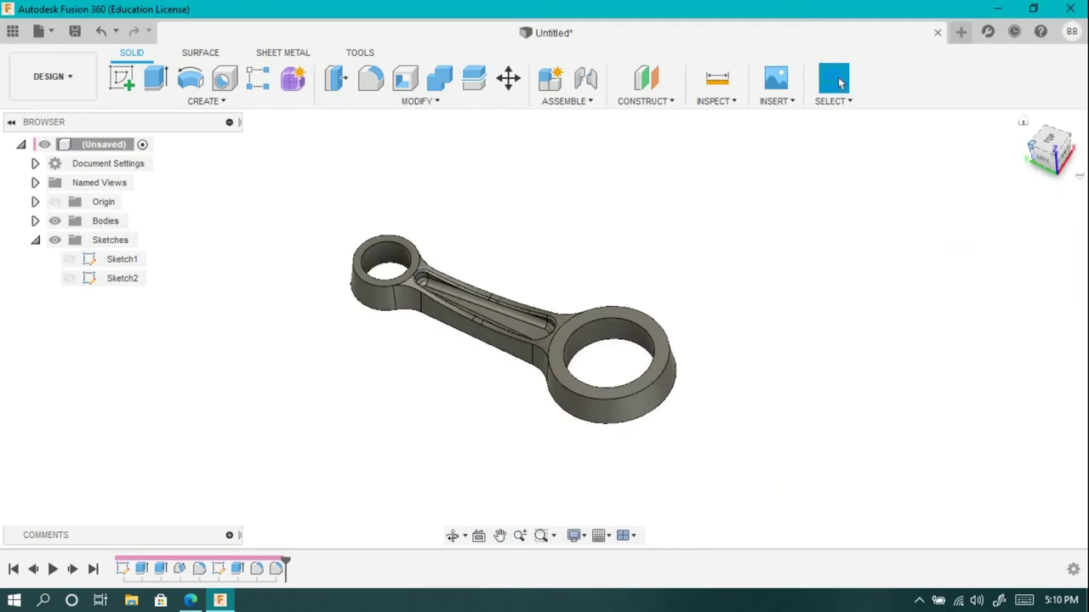
pyautogui.keyDown('shift'); pyautogui.moveTo(838, 80); pyautogui.dragTo(838, 80, button='middle'); pyautogui.keyUp('shift')
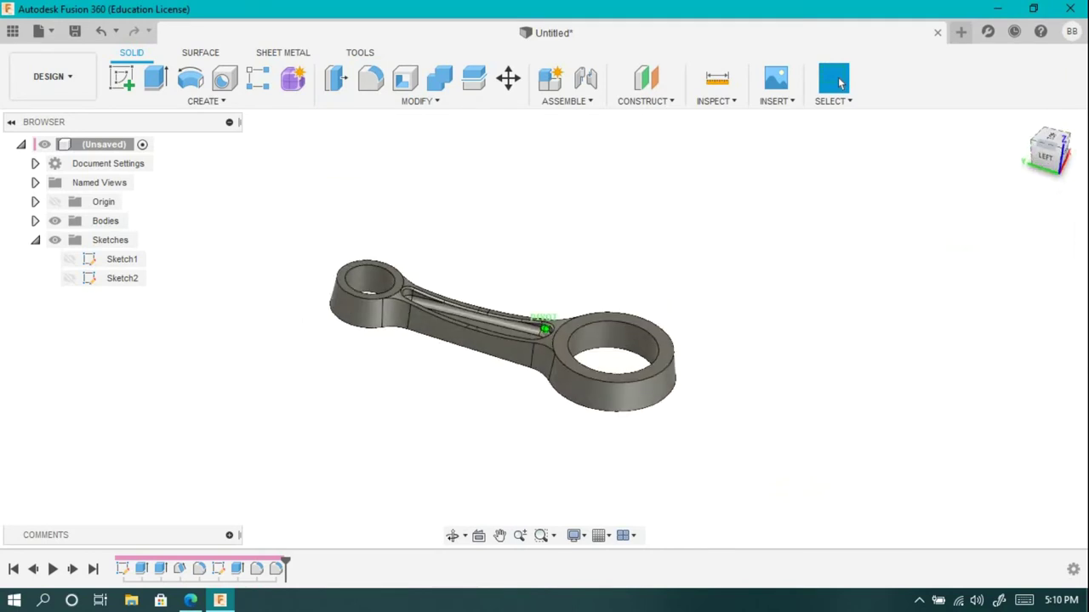
pyautogui.press('f')
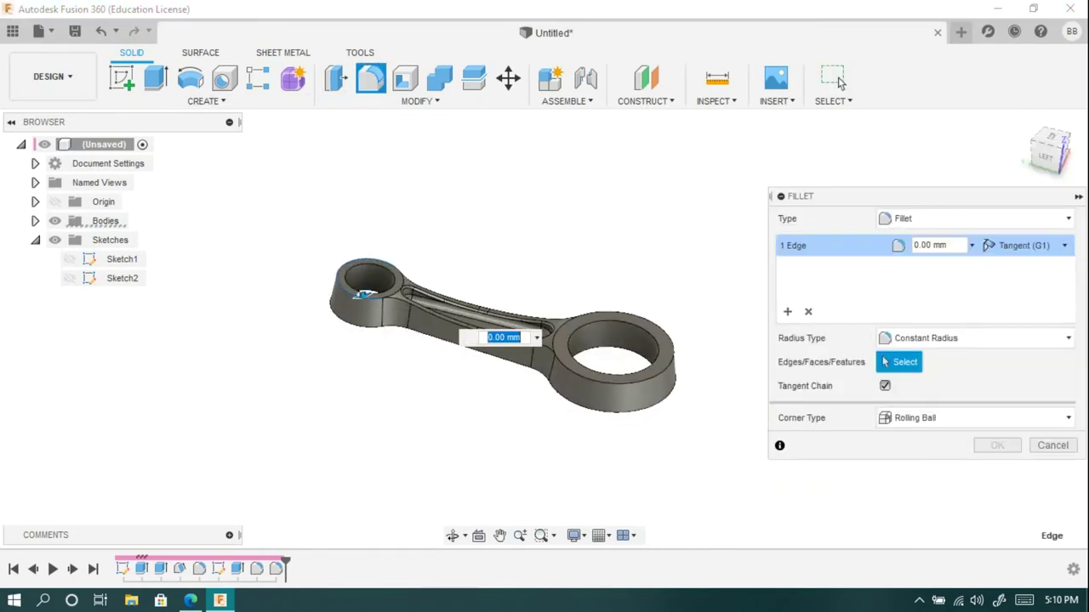
# - Apply a 1 mm fillet to the large bore's top edge and the rod's outer top outline
pyautogui.click(625, 381)
pyautogui.scroll(3, 630, 381)
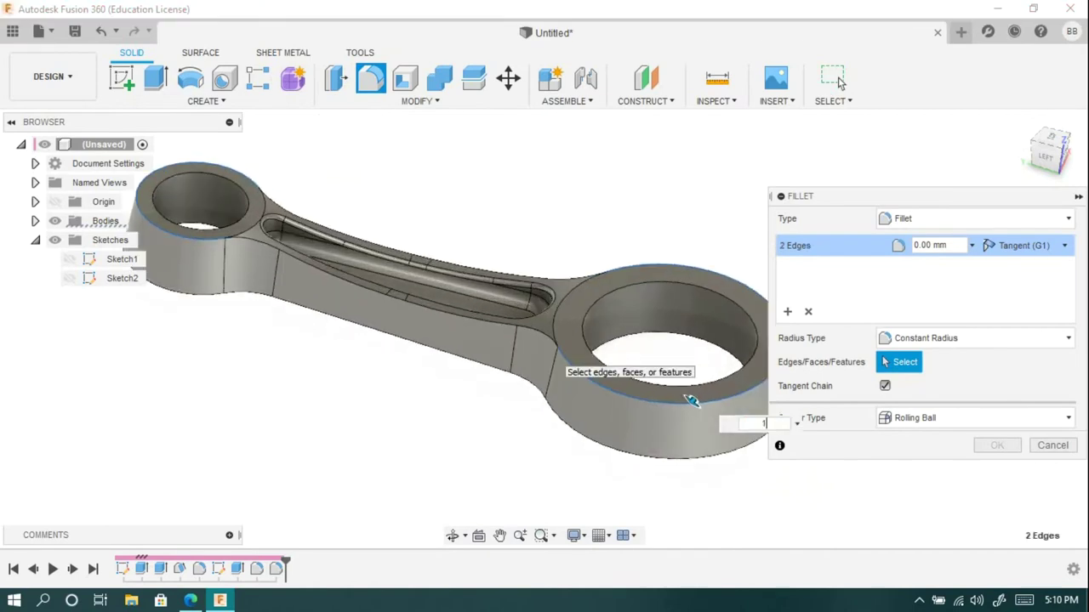
pyautogui.write('1')
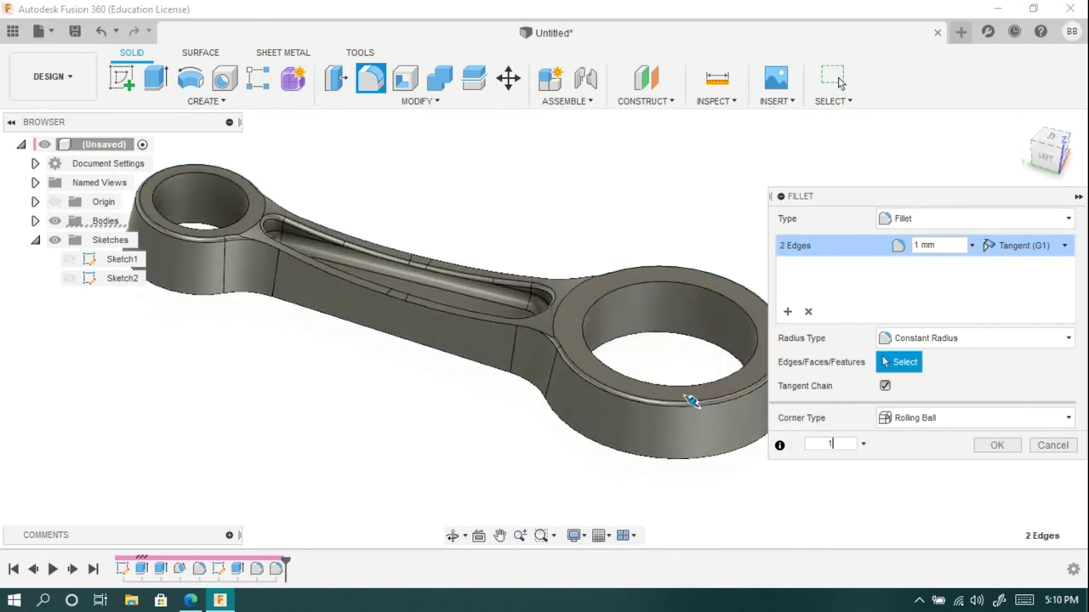
pyautogui.click(786, 312)
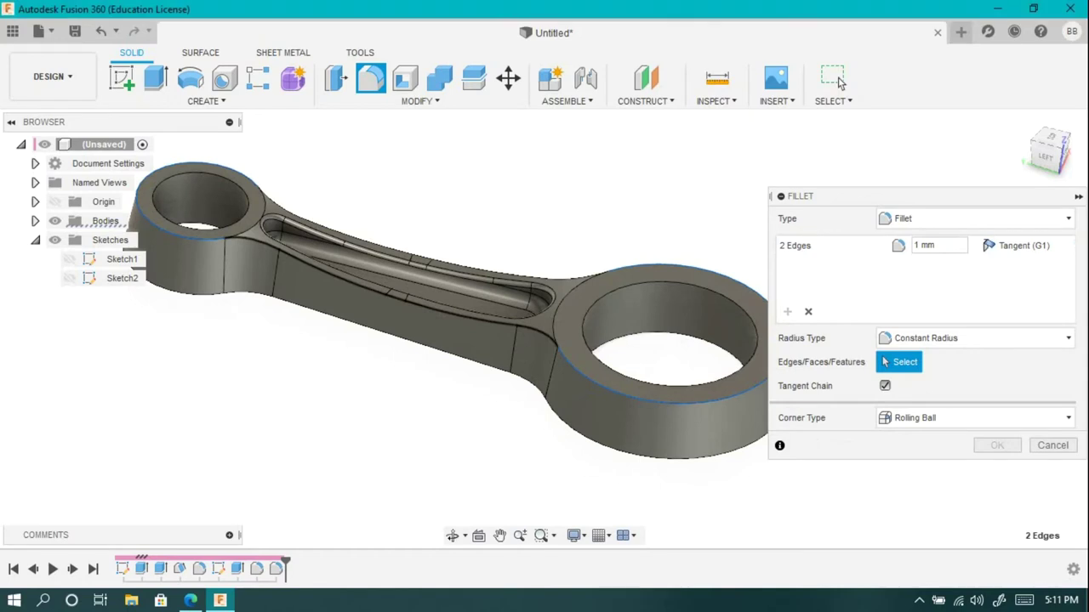
pyautogui.click(448, 311)
pyautogui.click(544, 269)
pyautogui.write('1')
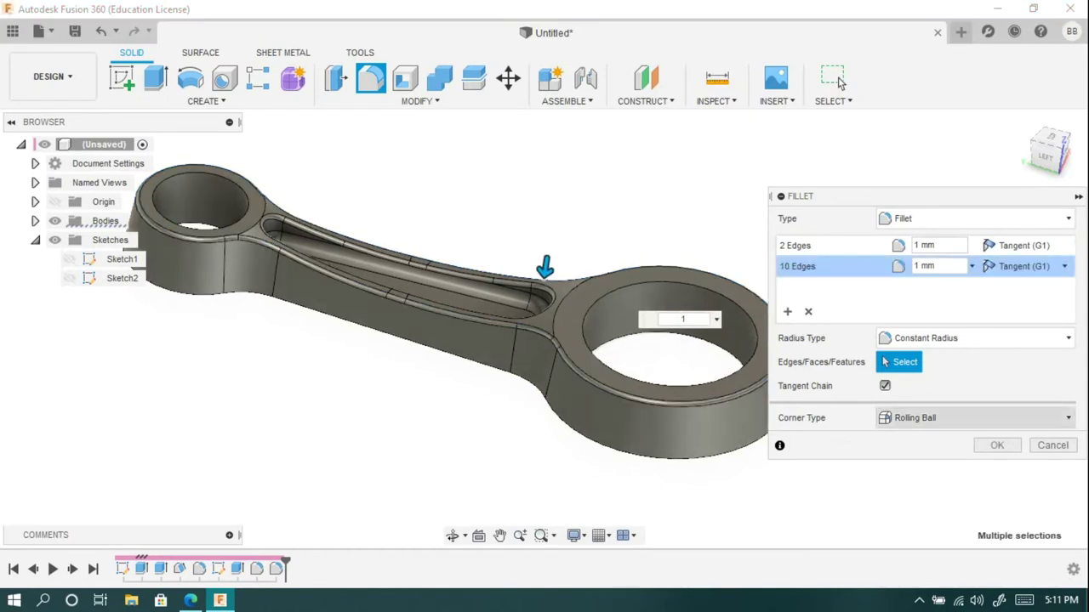
pyautogui.press('Return')
pyautogui.press('F6')
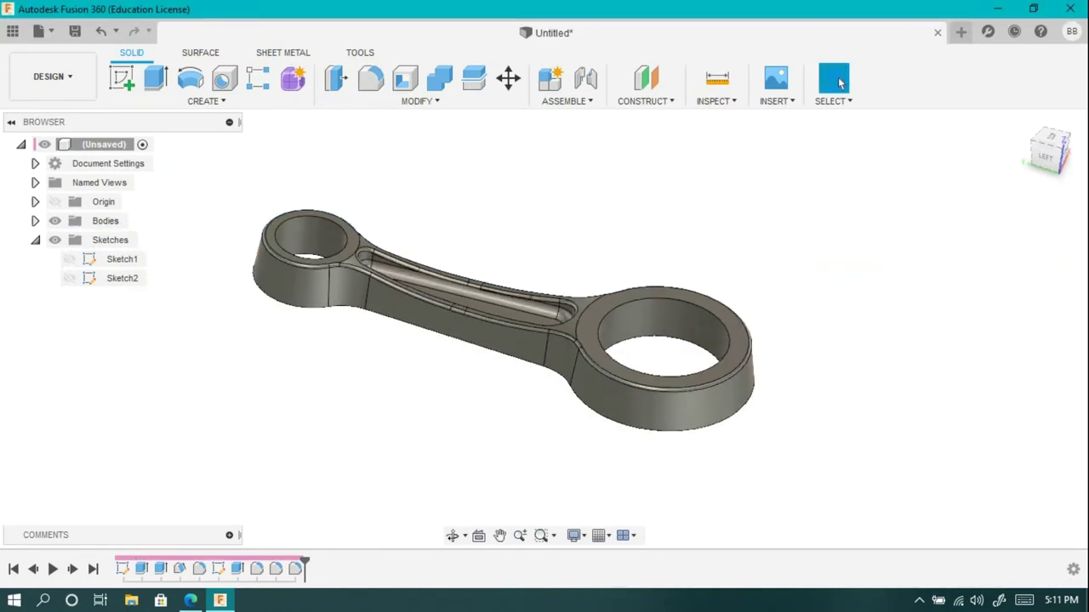
# - Fillet the small and large bore edges with 1 mm
pyautogui.press('f')
pyautogui.click(317, 218)
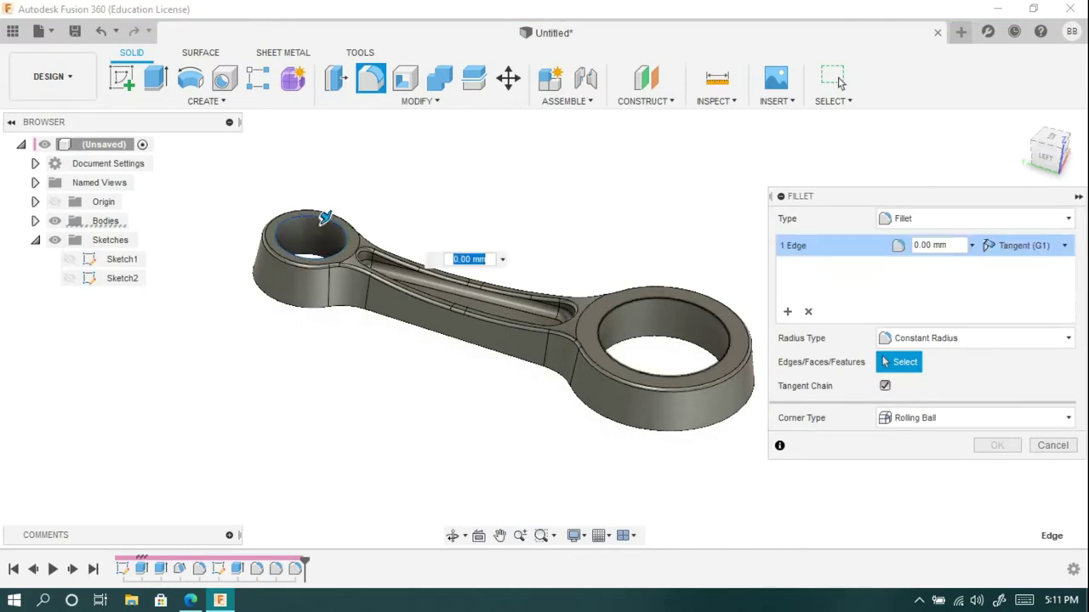
pyautogui.click(690, 368)
pyautogui.write('1')
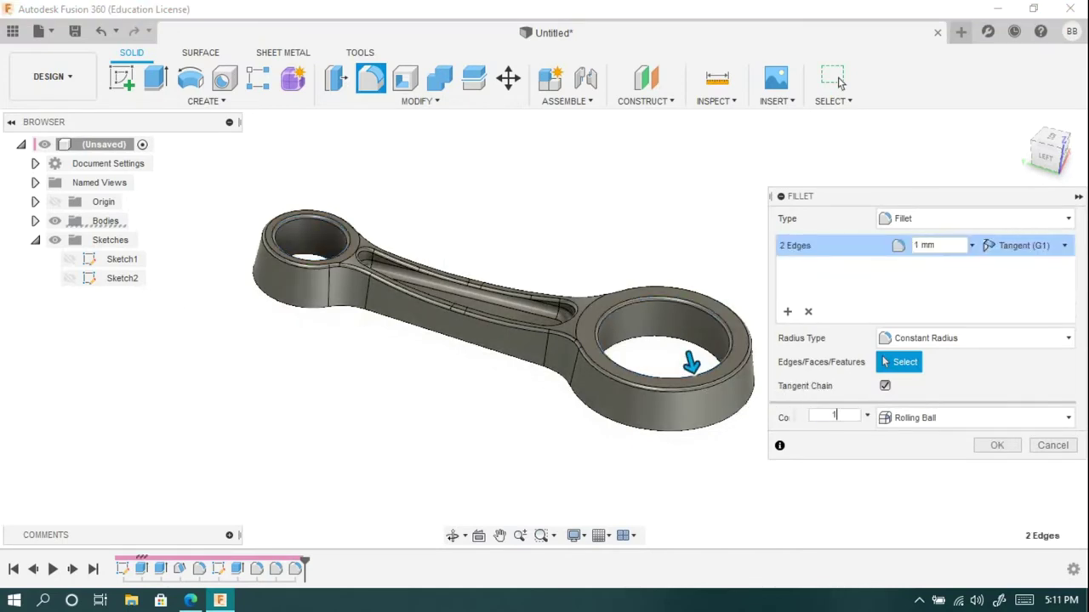
pyautogui.press('Return')
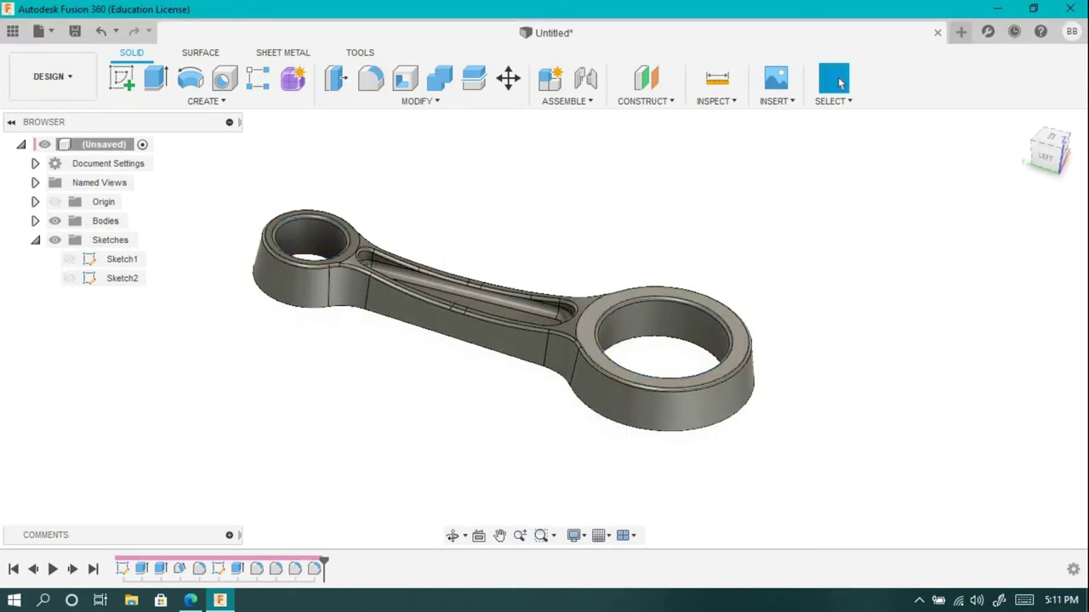
# - Reopen the shank-to-eye fillet and change its radius from 135 mm to 100 mm
pyautogui.rightClick(237, 569)
pyautogui.click(198, 569)
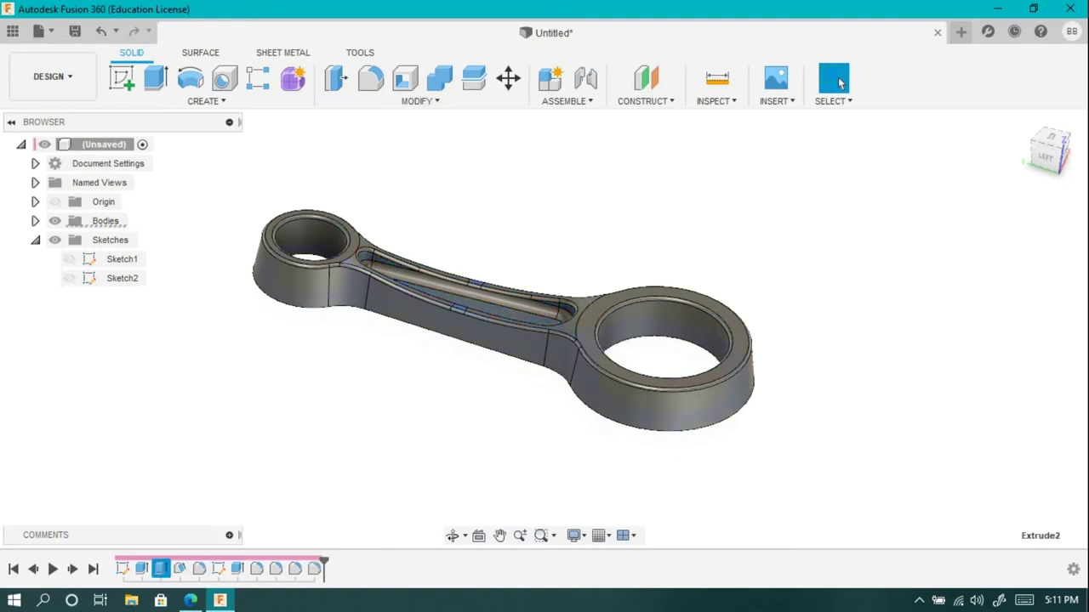
pyautogui.rightClick(160, 569)
pyautogui.click(204, 403)
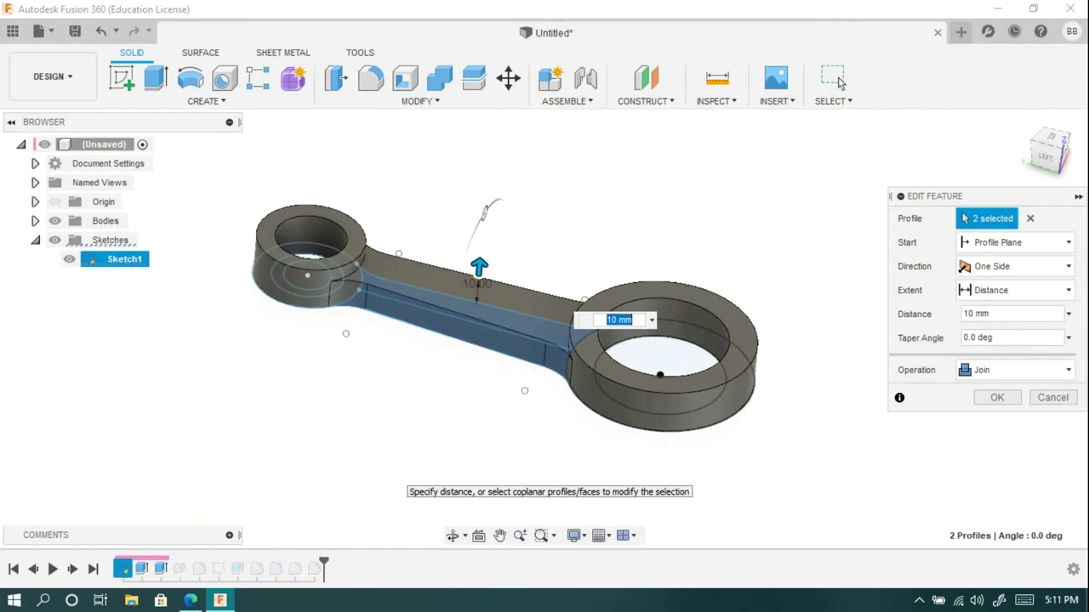
pyautogui.click(838, 81)
pyautogui.rightClick(198, 568)
pyautogui.click(223, 428)
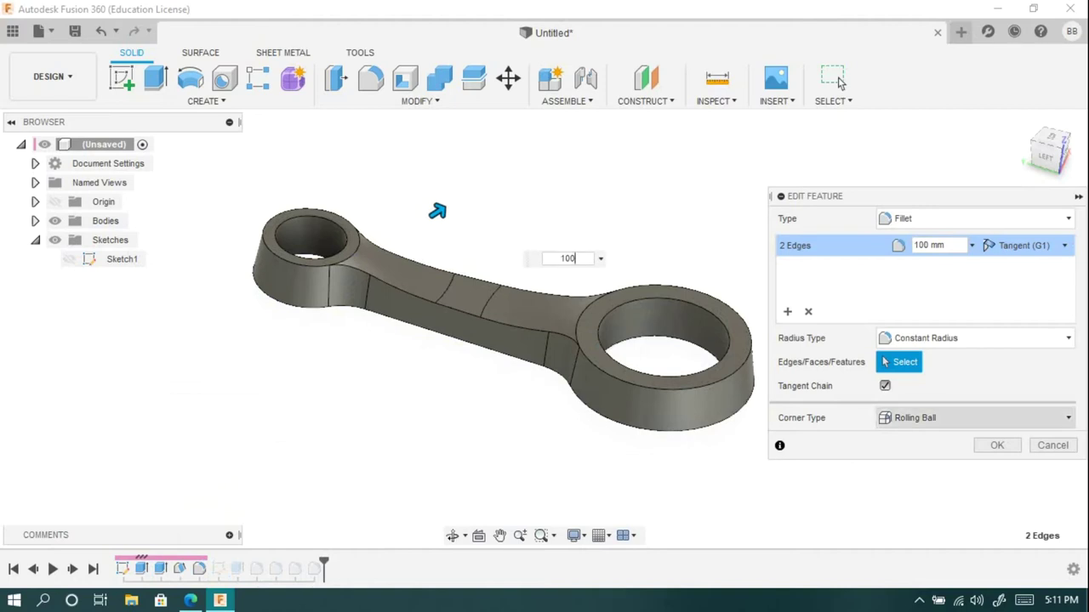
pyautogui.press('Return')
pyautogui.moveTo(543, 321)
pyautogui.keyDown('shift'); pyautogui.mouseDown(button='middle')
pyautogui.moveTo(596, 340)
pyautogui.moveTo(604, 379)
pyautogui.mouseUp(button='middle'); pyautogui.keyUp('shift')
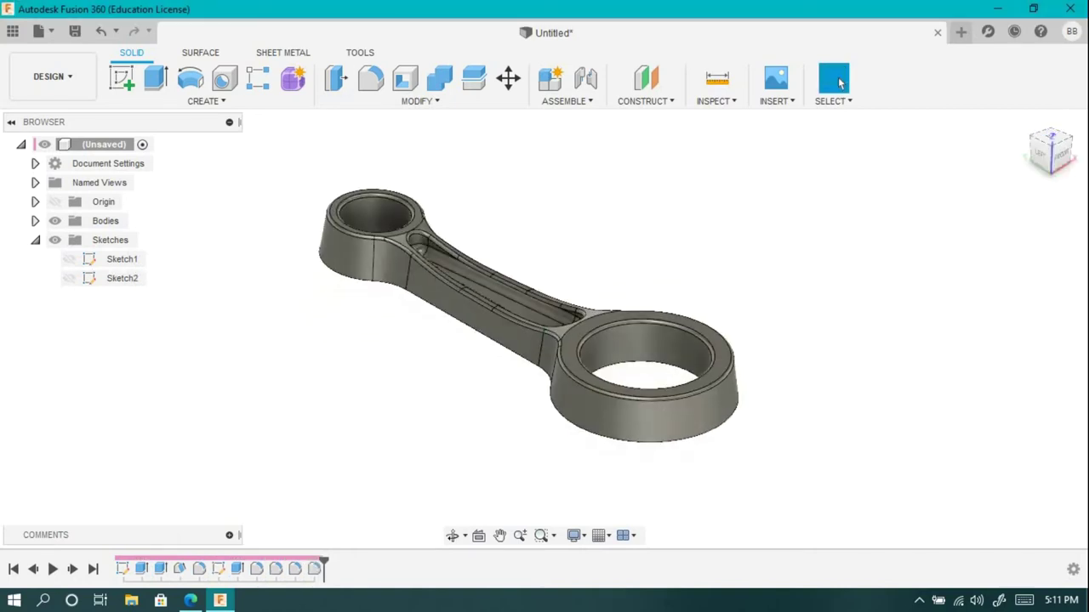
pyautogui.click(204, 101)
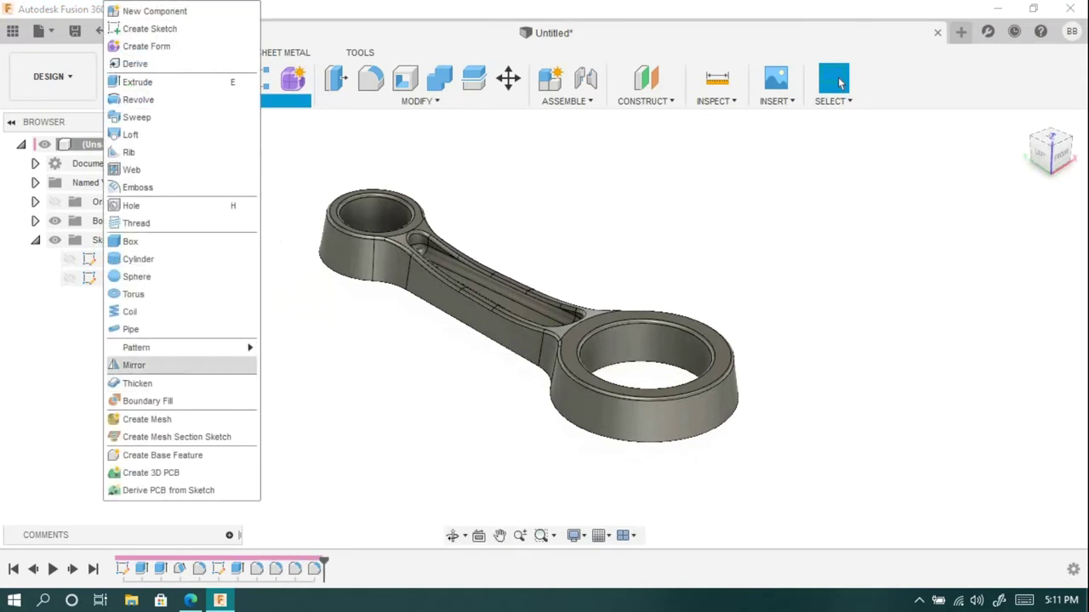
# - Mirror the rod body about its flat base face to make it full thickness
pyautogui.click(153, 364)
pyautogui.click(510, 297)
pyautogui.moveTo(547, 311)
pyautogui.keyDown('shift'); pyautogui.mouseDown(button='middle')
pyautogui.moveTo(561, 349)
pyautogui.moveTo(548, 383)
pyautogui.mouseUp(button='middle'); pyautogui.keyUp('shift')
pyautogui.click(986, 266)
pyautogui.click(545, 340)
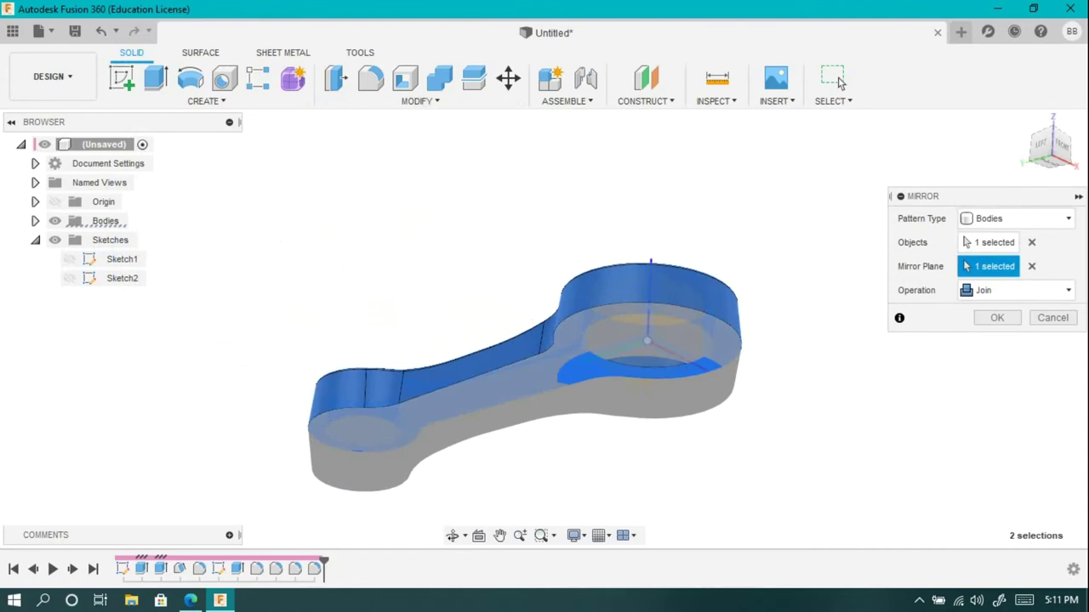
pyautogui.press('Return')
# - Start a new sketch, Sketch3, on the horizontal XY origin plane
pyautogui.keyDown('shift'); pyautogui.moveTo(542, 323); pyautogui.dragTo(578, 357, button='middle'); pyautogui.keyUp('shift')
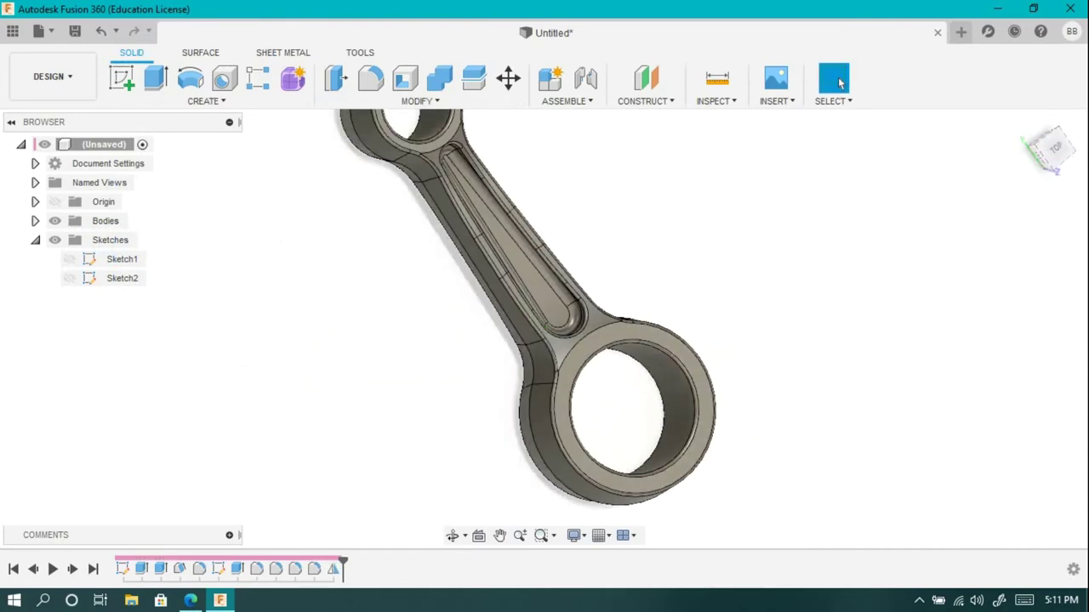
pyautogui.press('s')
pyautogui.click(629, 357)
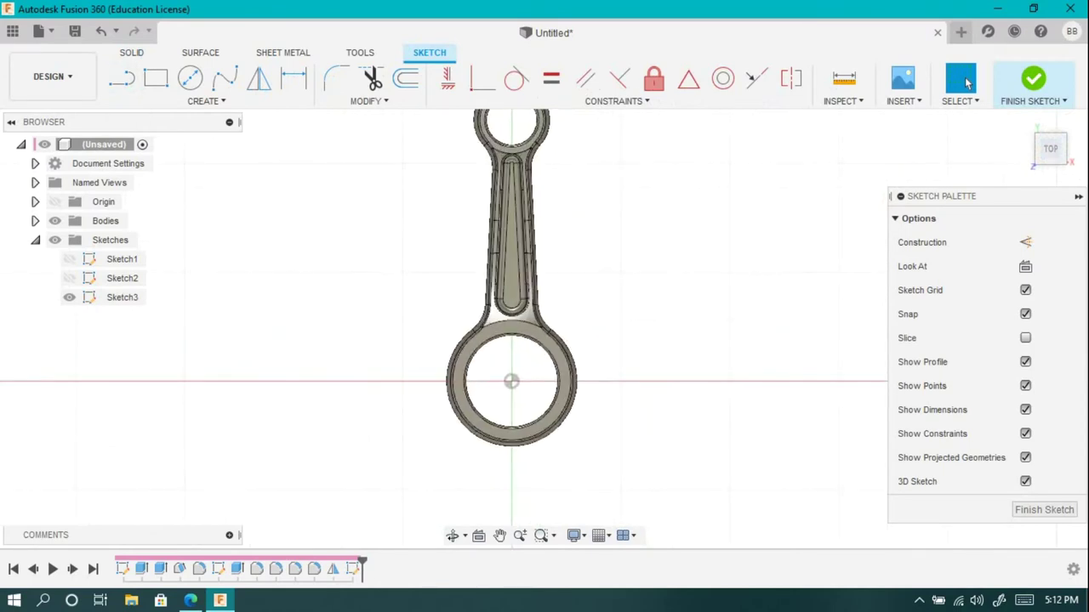
# - Draw a rectangle left of the big-end eye, with its right edge 21 mm from the centre
pyautogui.press('r')
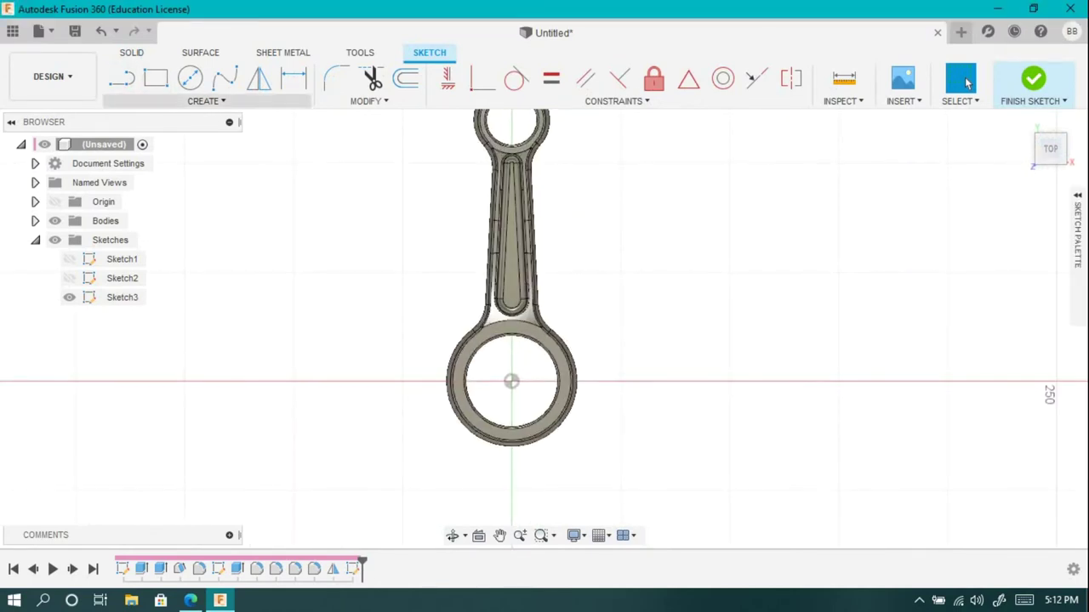
pyautogui.scroll(3, 333, 326)
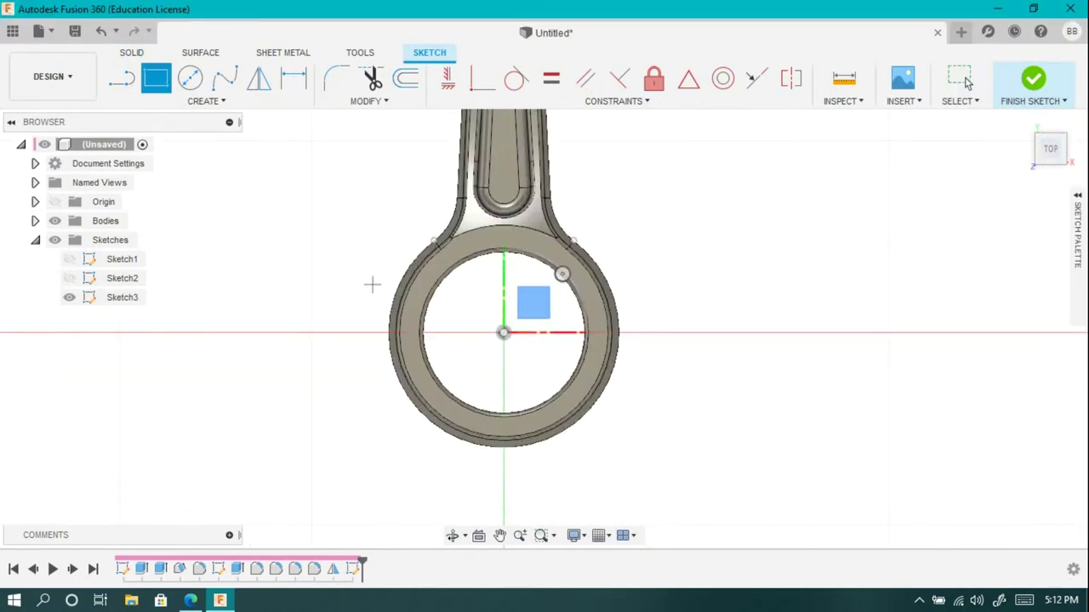
pyautogui.click(420, 273)
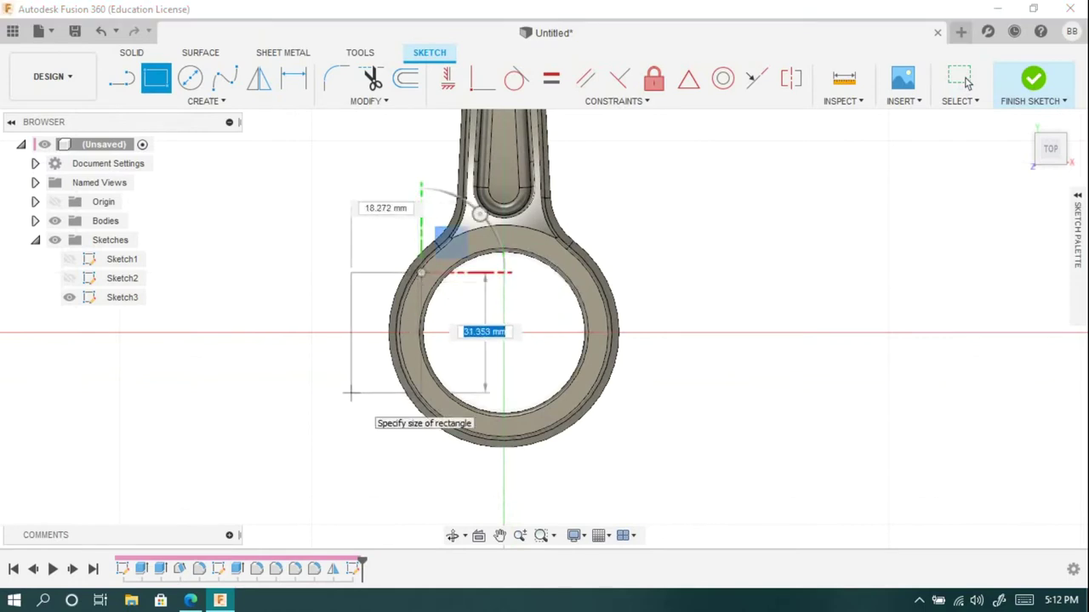
pyautogui.click(350, 393)
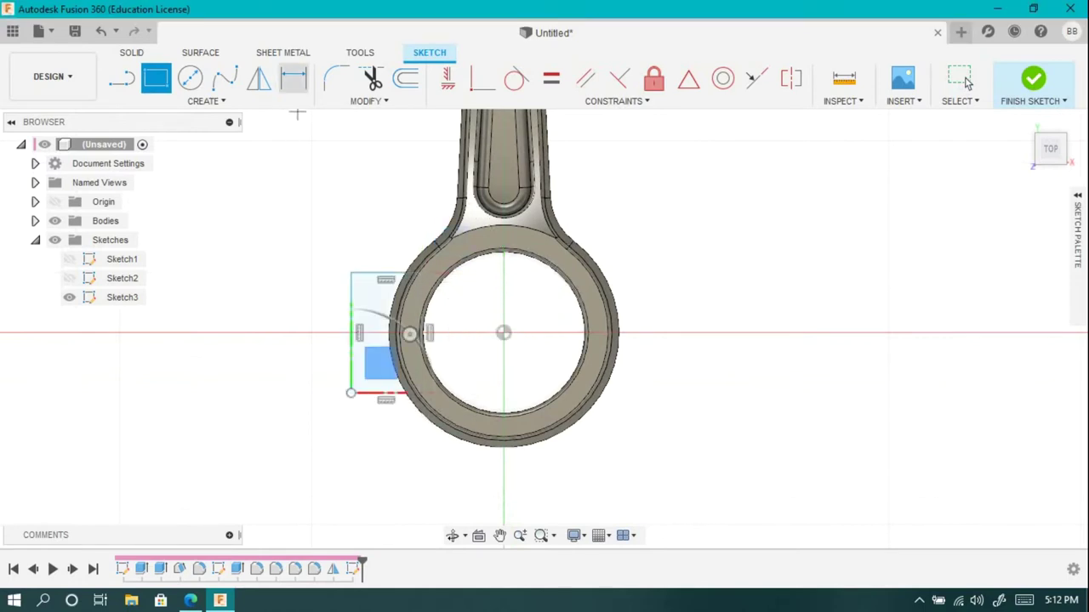
pyautogui.press('d')
pyautogui.click(421, 308)
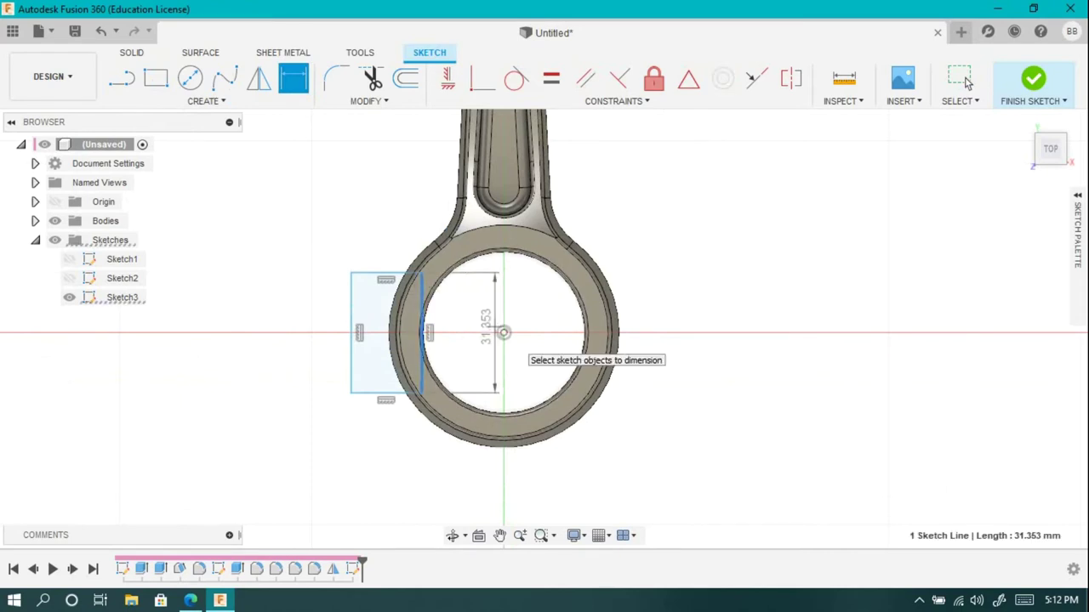
pyautogui.scroll(3, 455, 366)
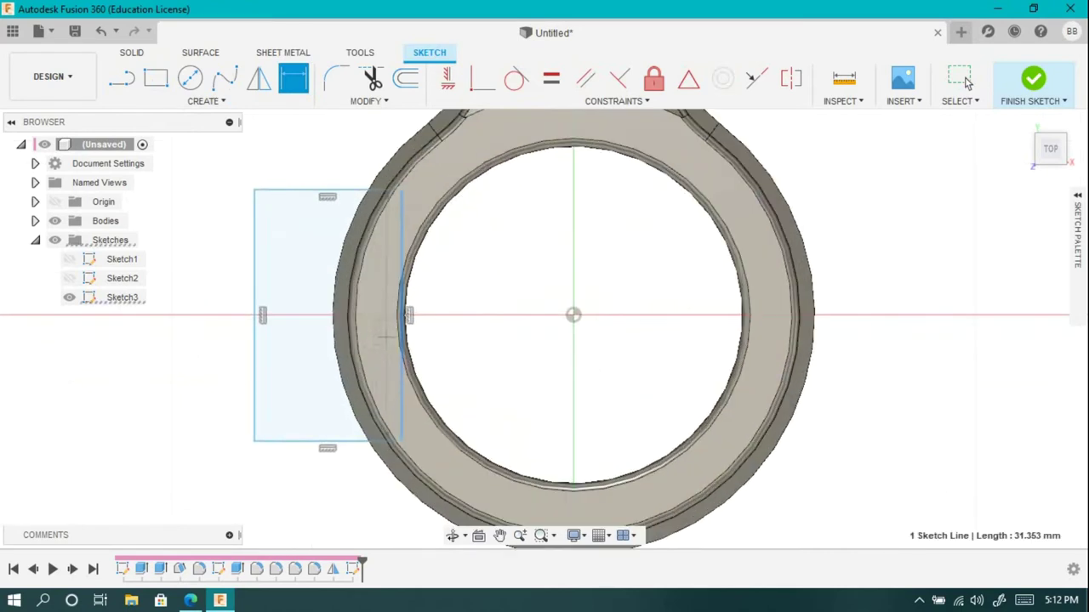
pyautogui.scroll(-3, 494, 325)
pyautogui.click(496, 324)
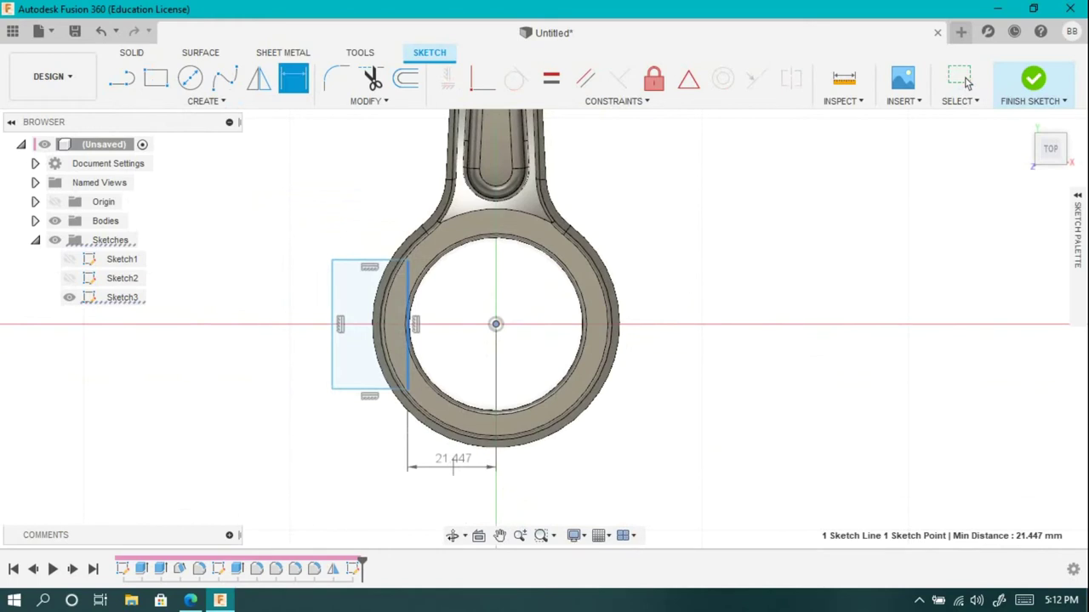
pyautogui.click(496, 466)
pyautogui.write('21')
pyautogui.press('Return')
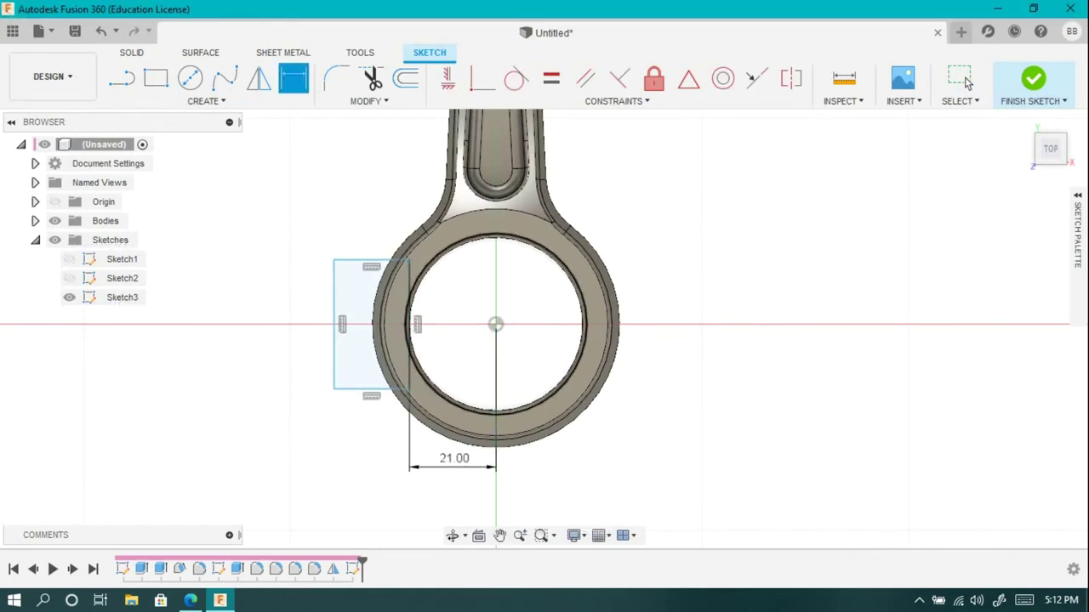
# - Add a line at the lower corner, place the left edge 30 mm from centre, and add a driven width
pyautogui.press('l')
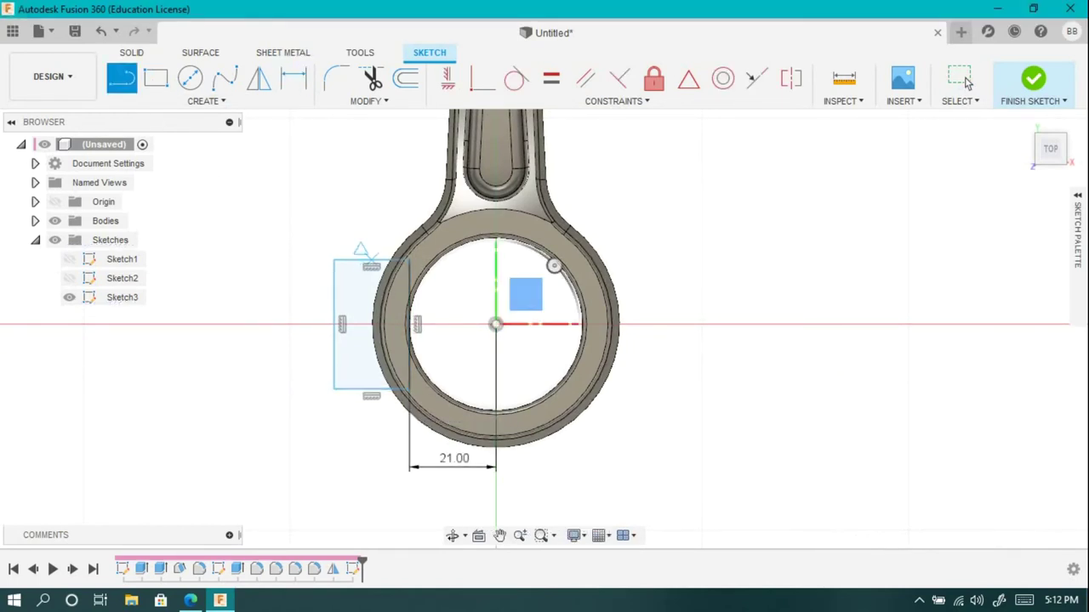
pyautogui.click(370, 389)
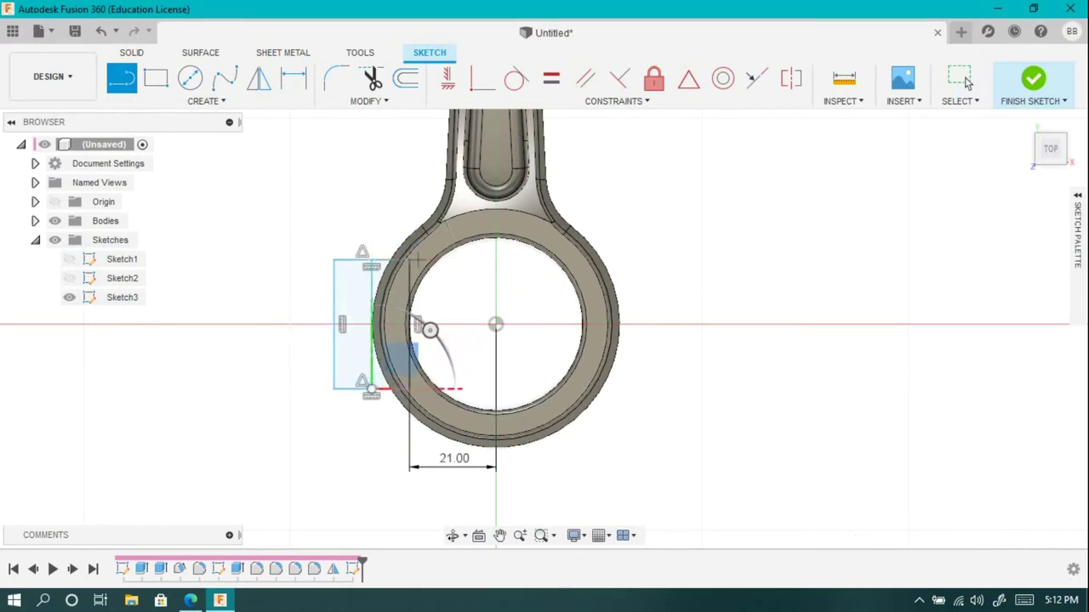
pyautogui.press('d')
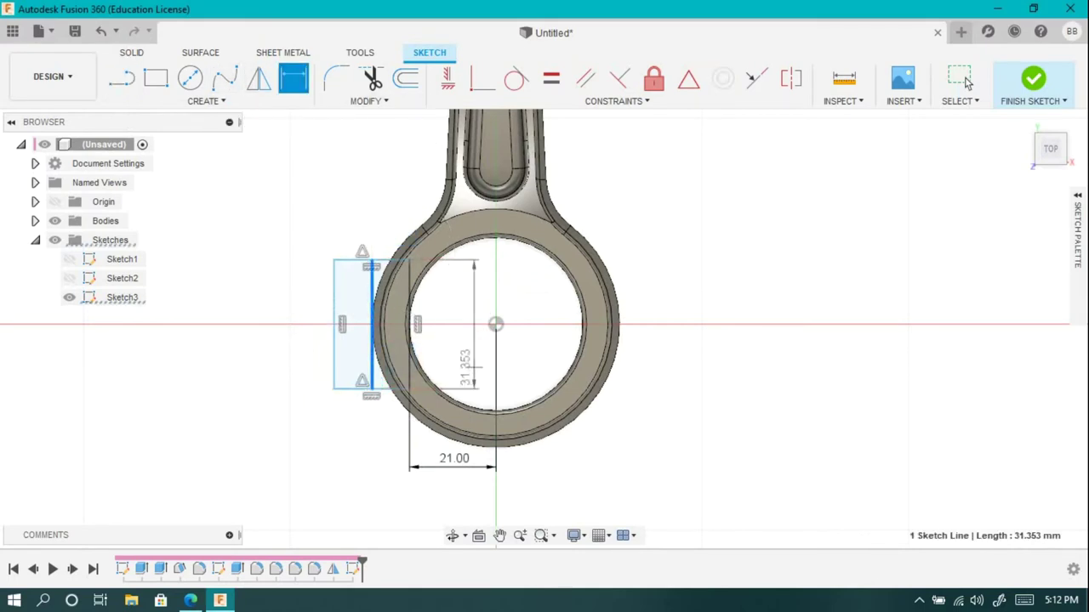
pyautogui.click(495, 324)
pyautogui.click(469, 490)
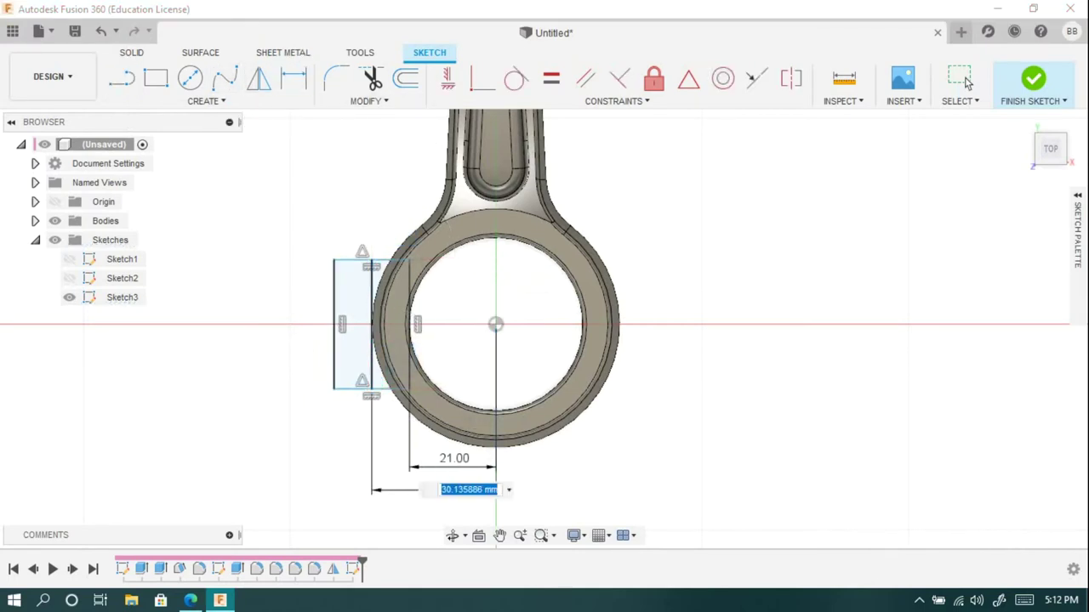
pyautogui.write('30')
pyautogui.press('Return')
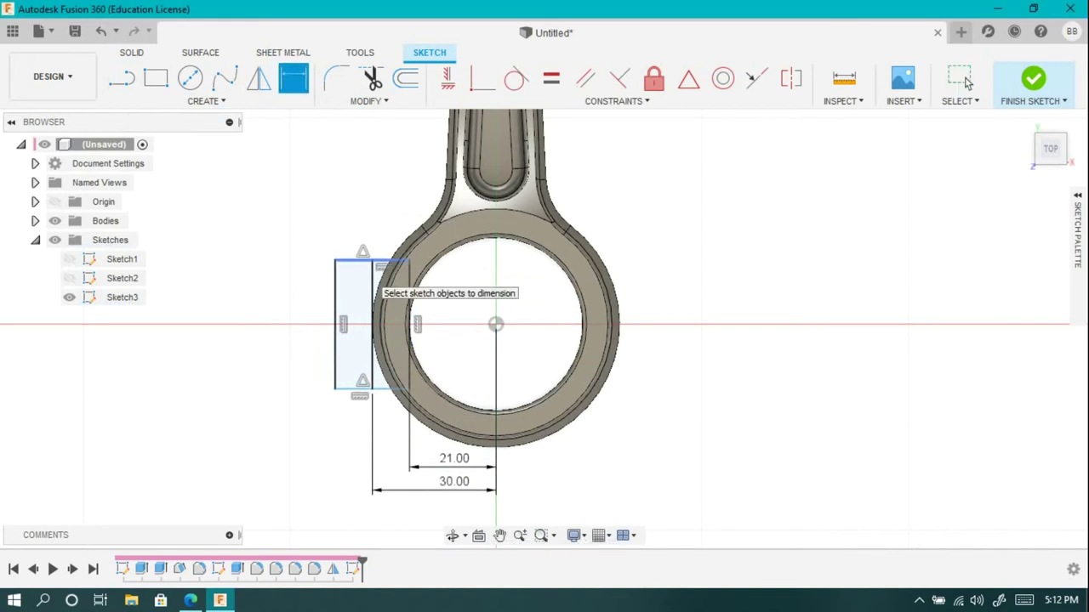
pyautogui.click(374, 260)
pyautogui.click(355, 210)
pyautogui.press('Return')
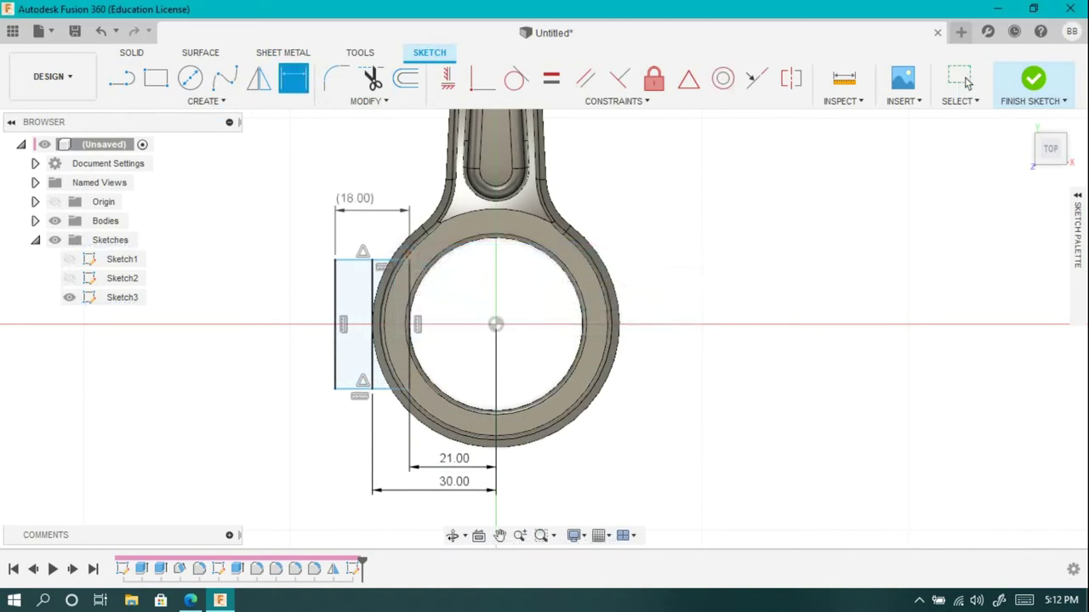
# - Make the rectangle 40 mm tall with its top edge 20 mm above the big-end centre
pyautogui.click(966, 80)
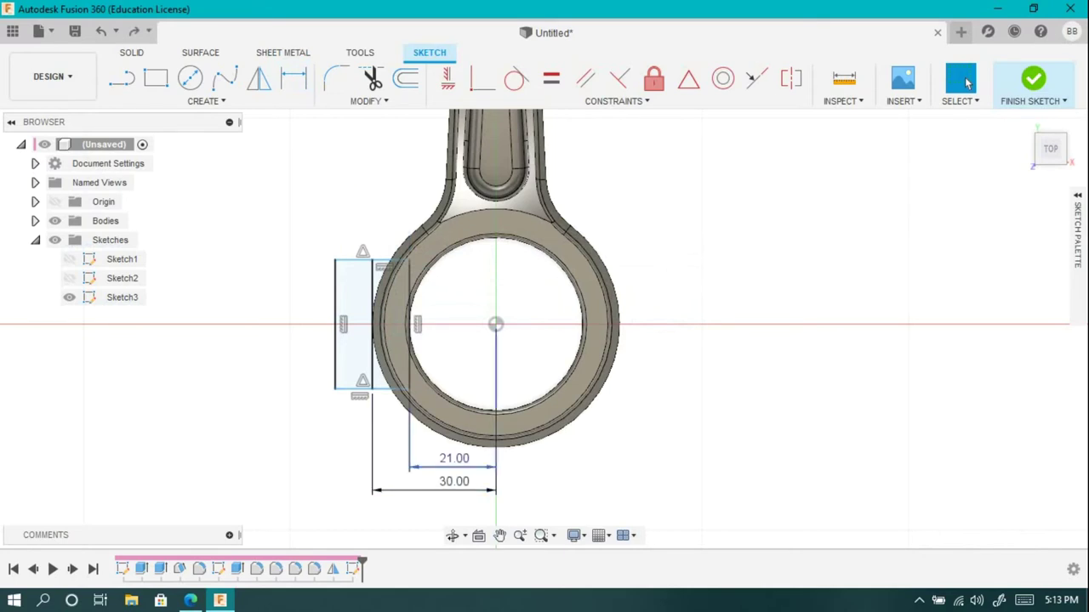
pyautogui.scroll(1, 375, 260)
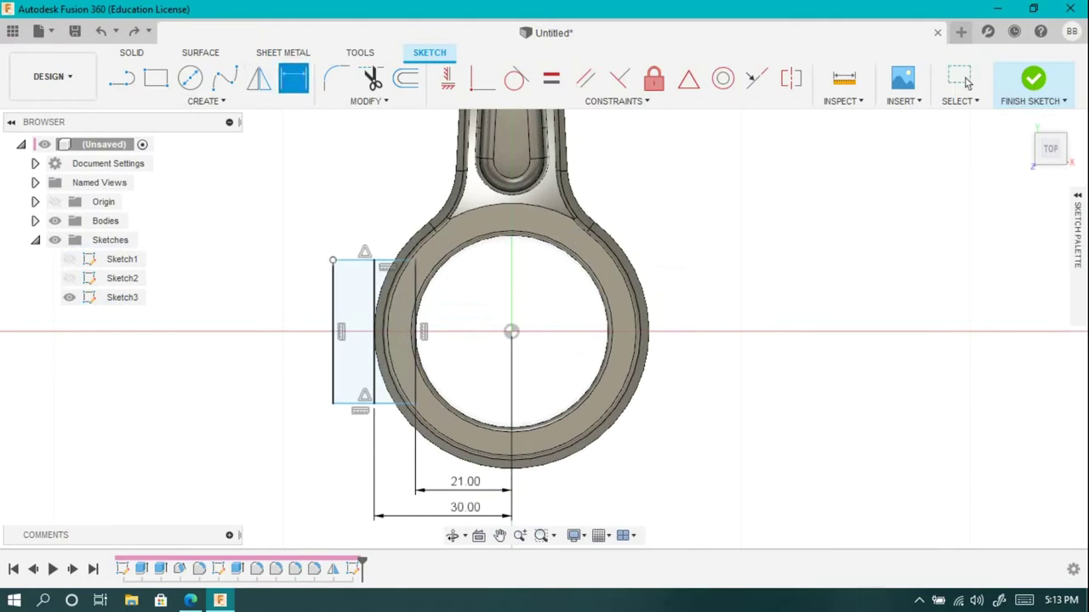
pyautogui.click(289, 321)
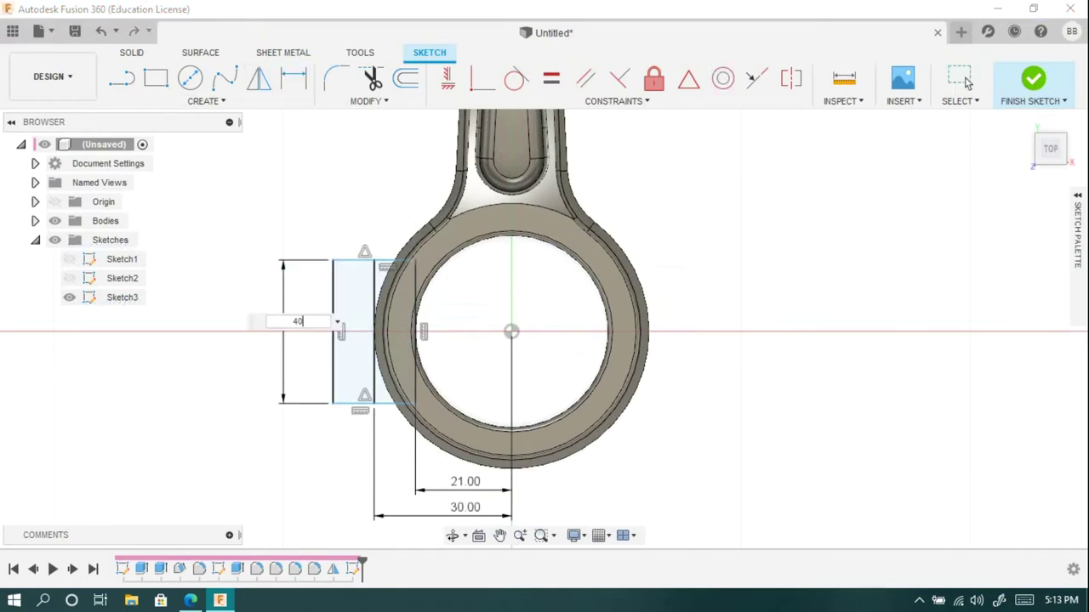
pyautogui.press('Return')
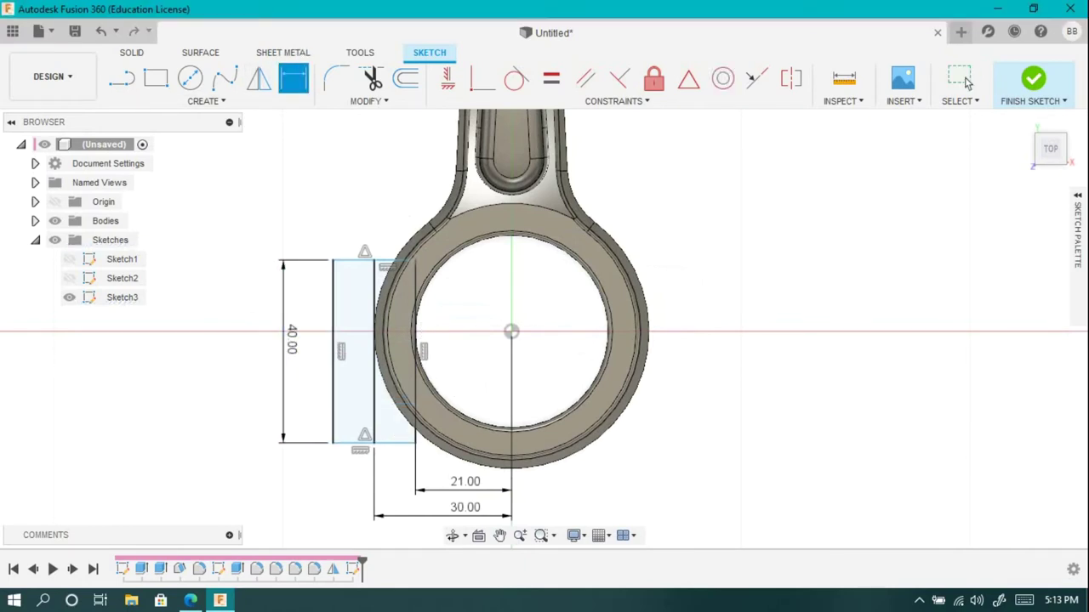
pyautogui.click(391, 261)
pyautogui.click(510, 331)
pyautogui.click(255, 294)
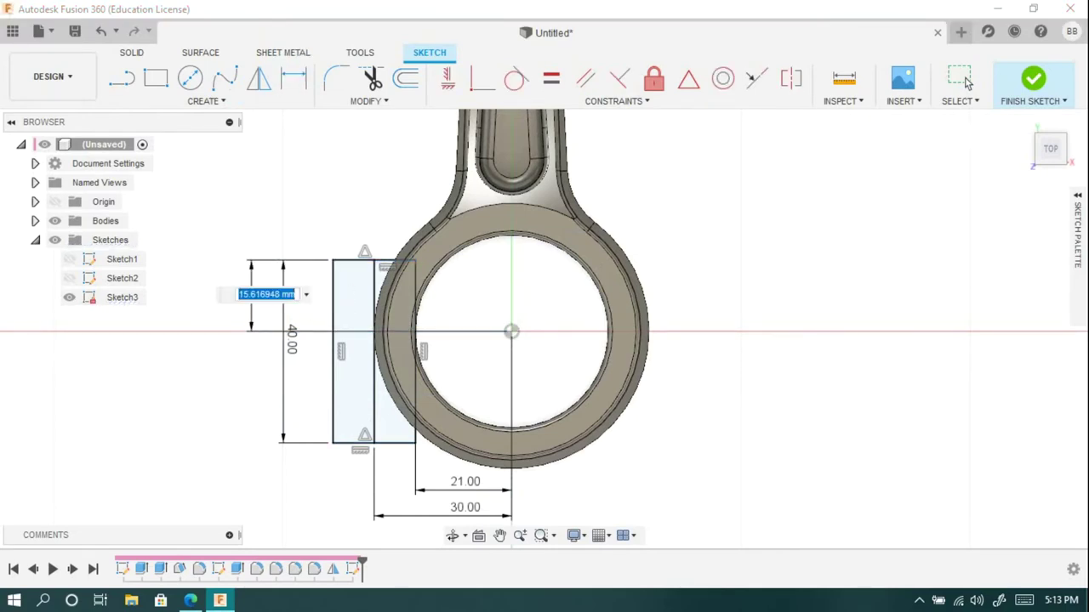
pyautogui.write('20')
pyautogui.press('Return')
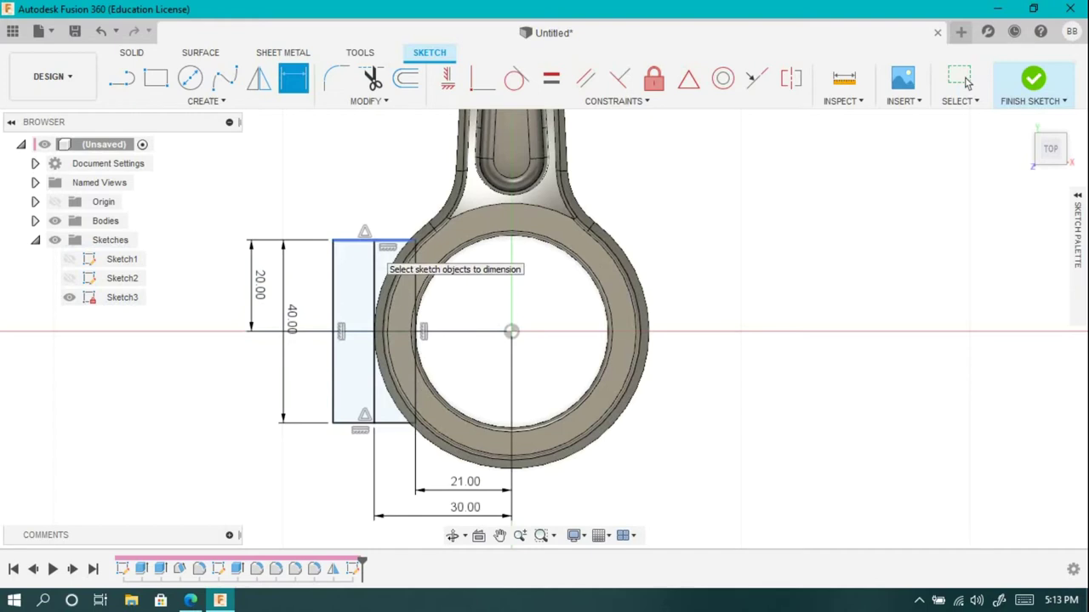
# - Split off a 3.50 mm wide inner strip with a thin rectangle and finish the sketch
pyautogui.press('r')
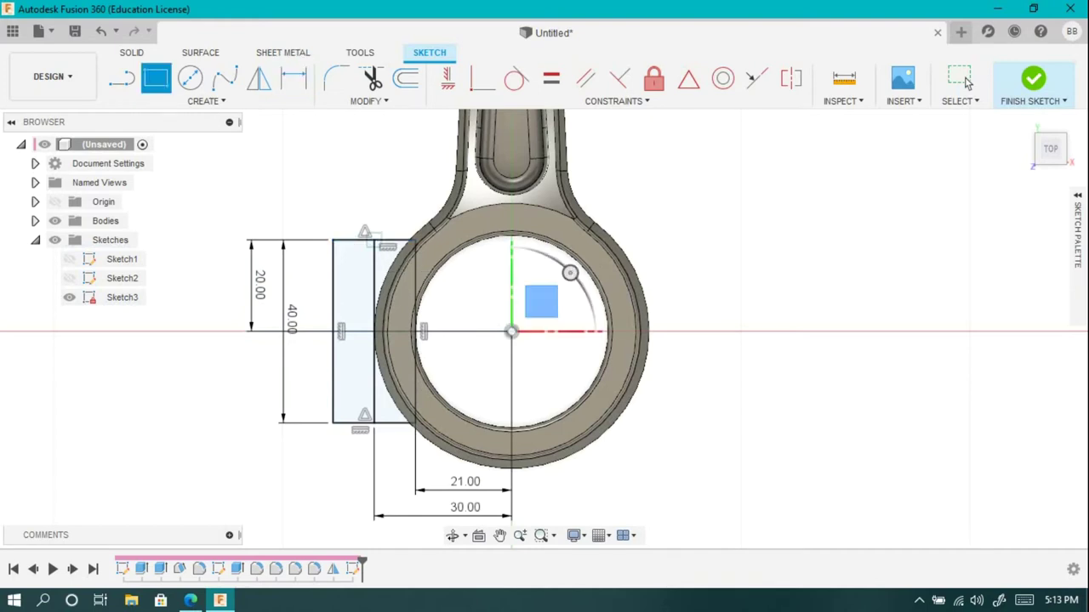
pyautogui.click(511, 332)
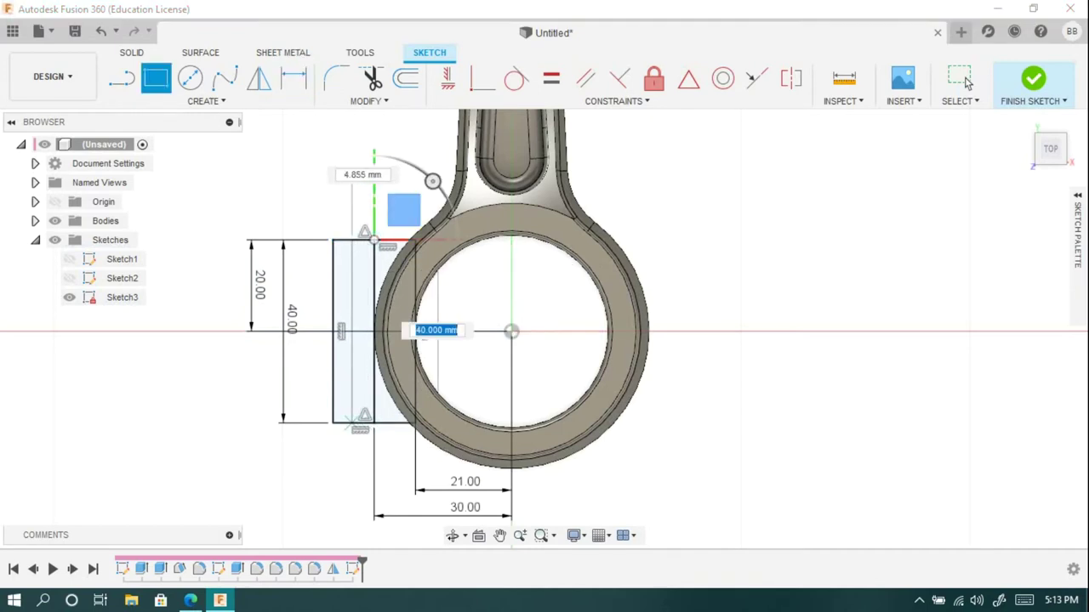
pyautogui.press('Return')
pyautogui.press('d')
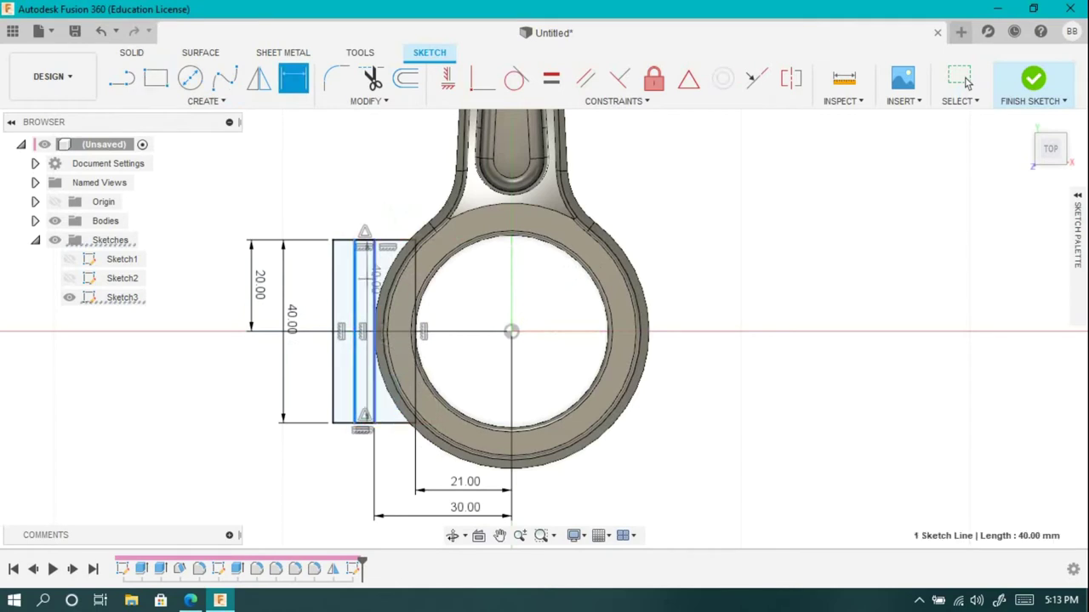
pyautogui.write('35')
pyautogui.press('Return')
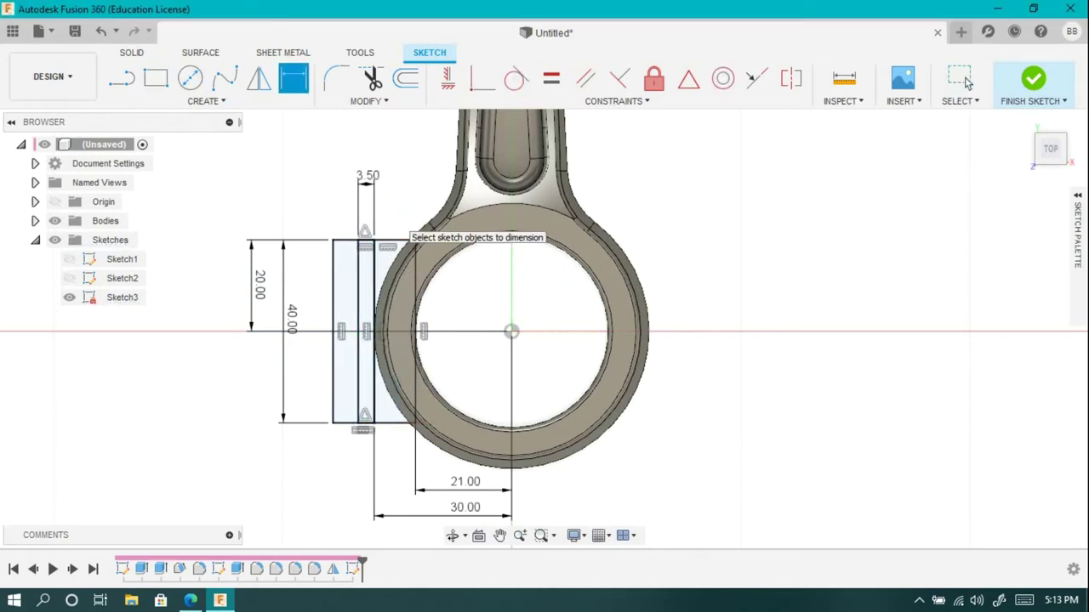
pyautogui.click(1033, 78)
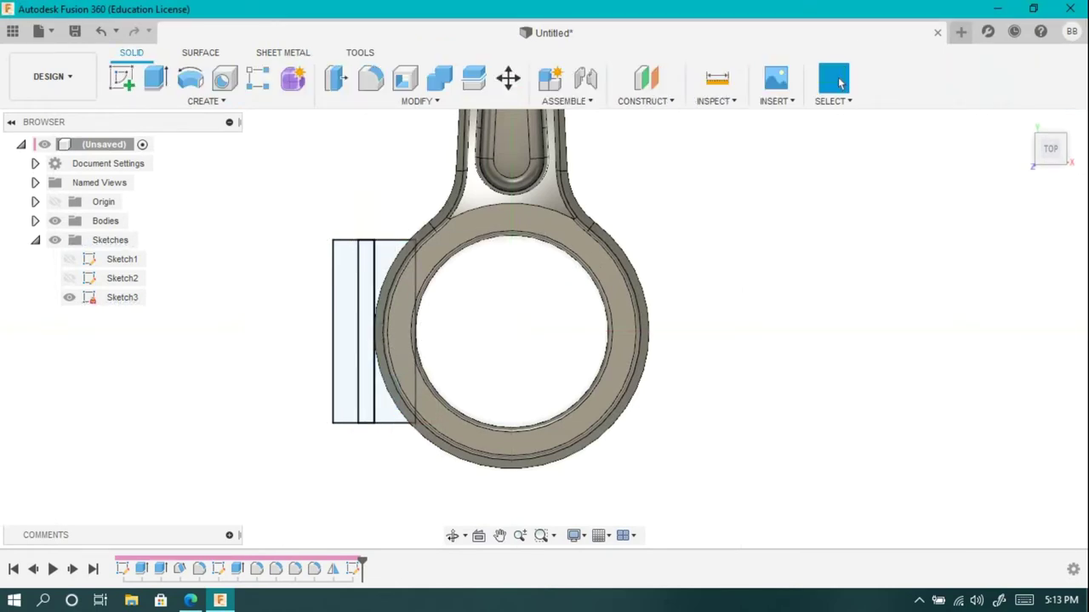
# - Revolve both rectangle profiles about an axis through the eye as a new body
pyautogui.click(190, 78)
pyautogui.click(365, 332)
pyautogui.click(345, 331)
pyautogui.click(975, 243)
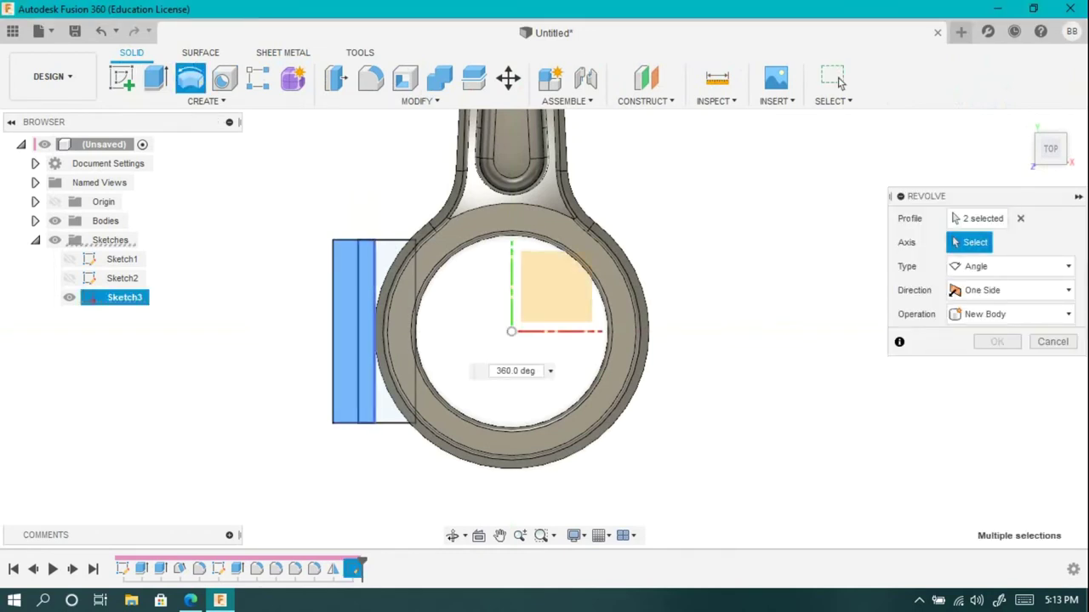
pyautogui.click(375, 332)
pyautogui.click(1012, 338)
pyautogui.press('Down')
pyautogui.press('Down')
pyautogui.press('Return')
pyautogui.press('Return')
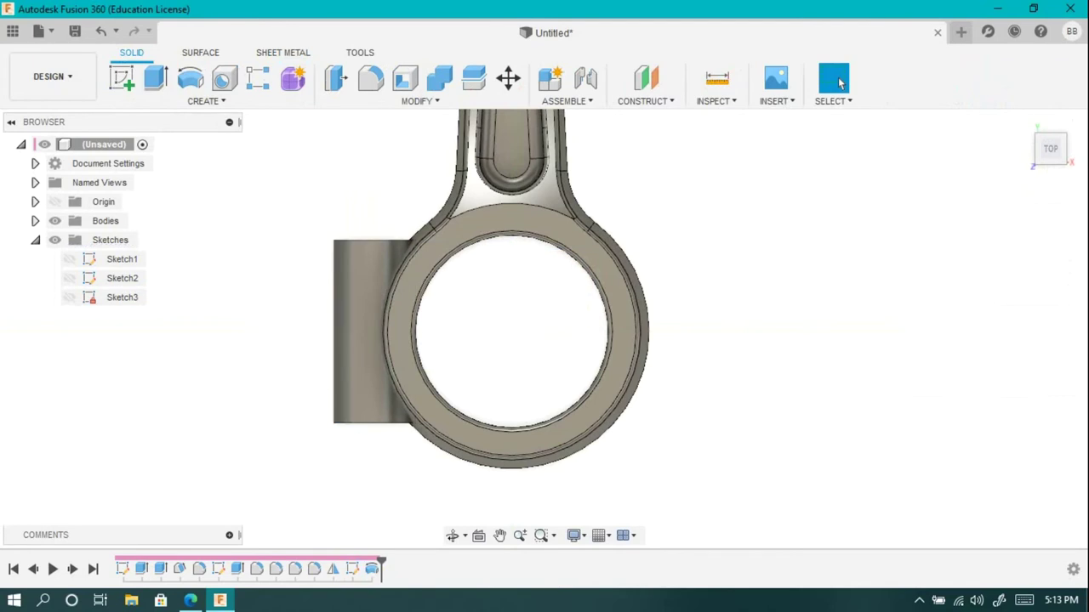
# - Mirror the cylinder across the plane through the big-end centre
pyautogui.keyDown('shift'); pyautogui.moveTo(544, 328); pyautogui.dragTo(545, 374, button='middle'); pyautogui.keyUp('shift')
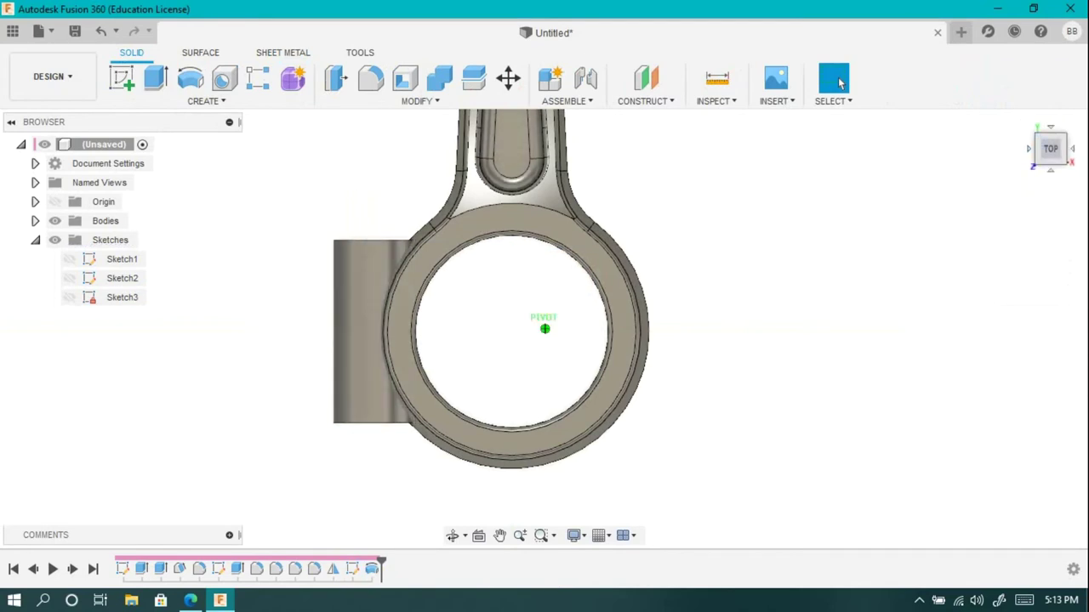
pyautogui.click(204, 101)
pyautogui.moveTo(136, 347)
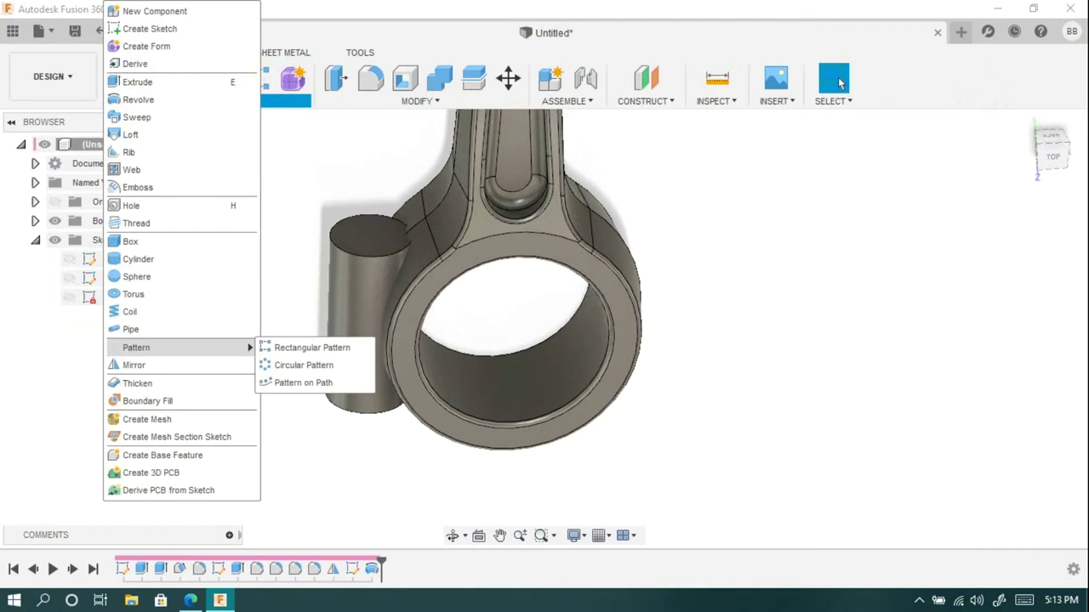
pyautogui.click(133, 365)
pyautogui.click(367, 315)
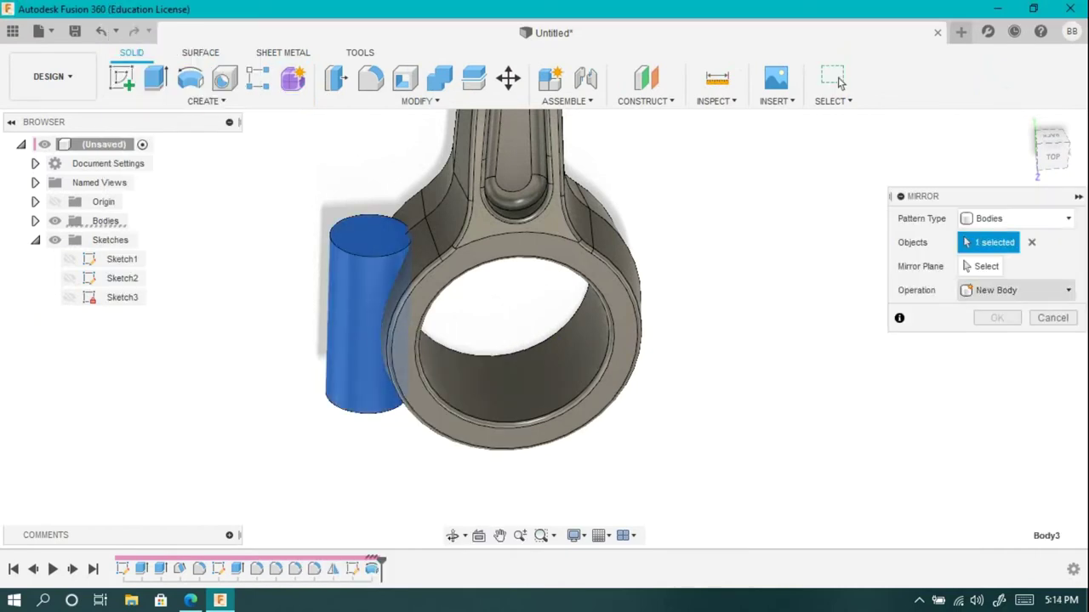
pyautogui.click(553, 315)
pyautogui.press('Return')
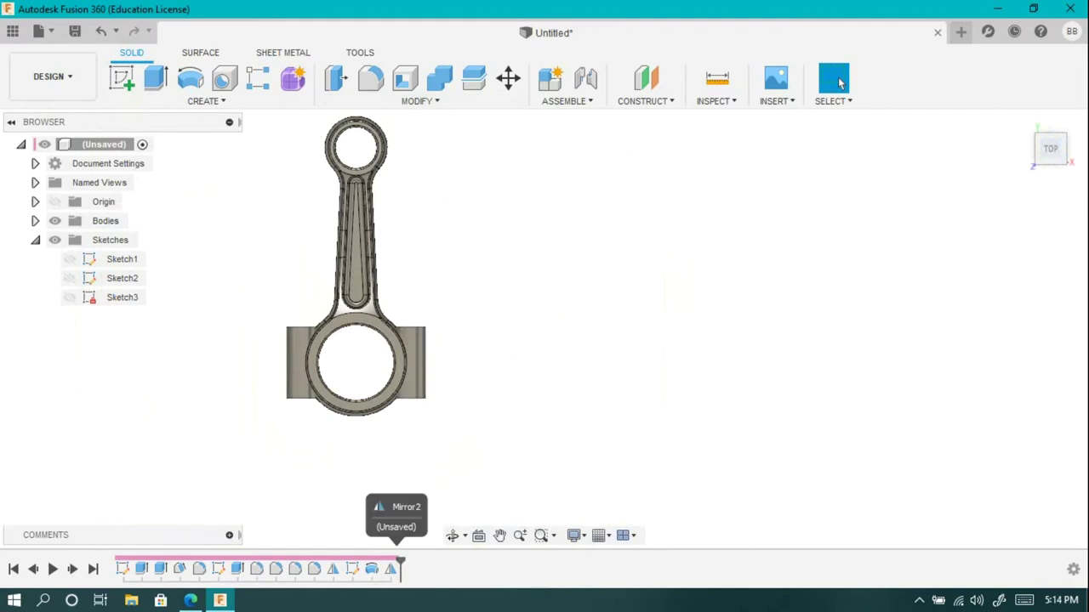
pyautogui.press('m')
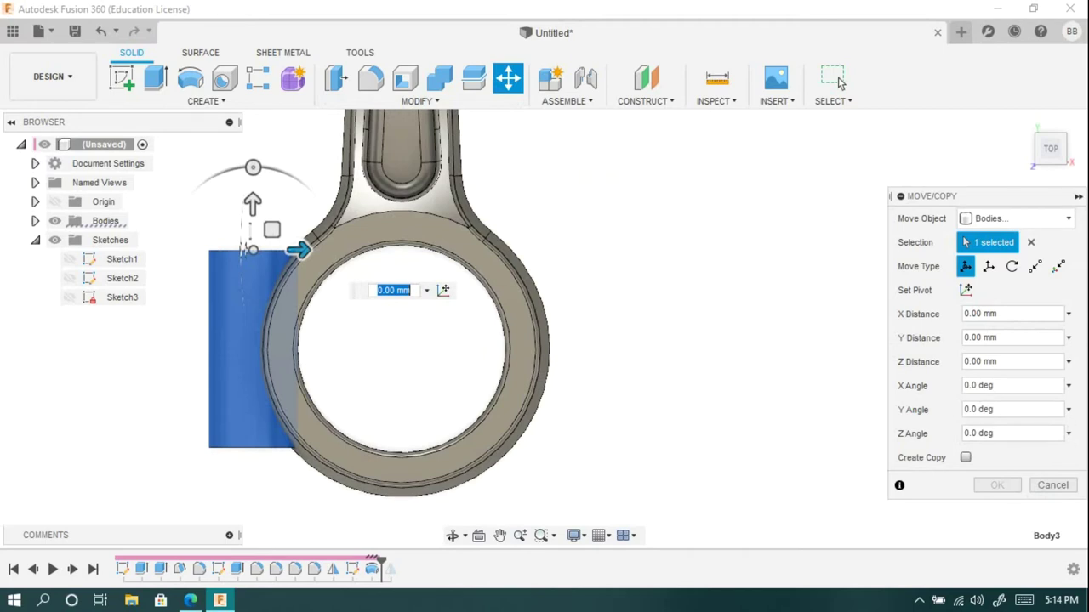
# - Move the left boss -2 mm along X
pyautogui.click(989, 266)
pyautogui.moveTo(299, 348); pyautogui.dragTo(325, 348)
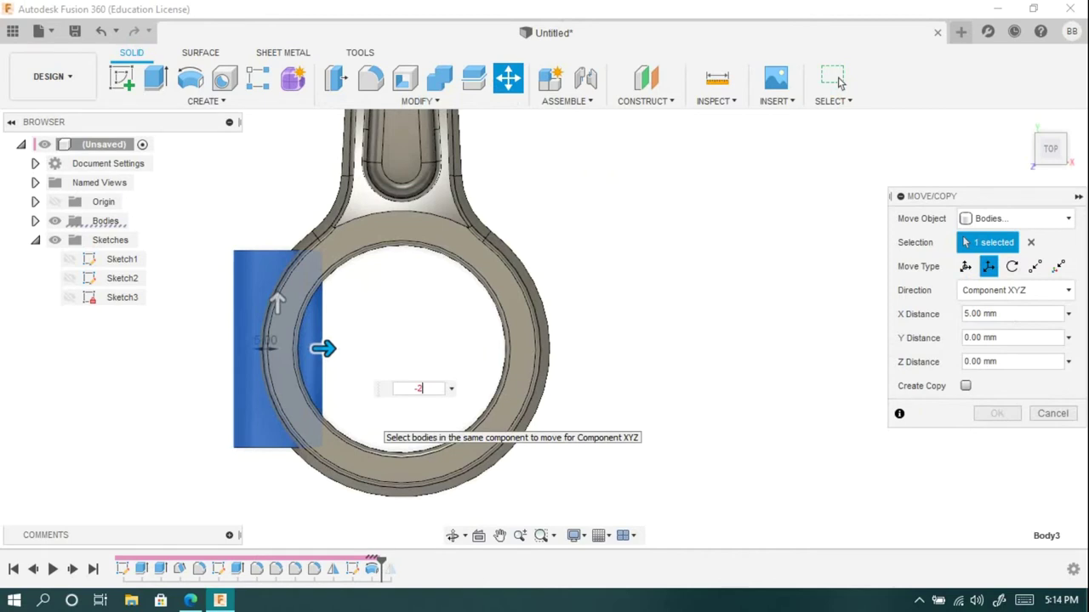
pyautogui.press('Return')
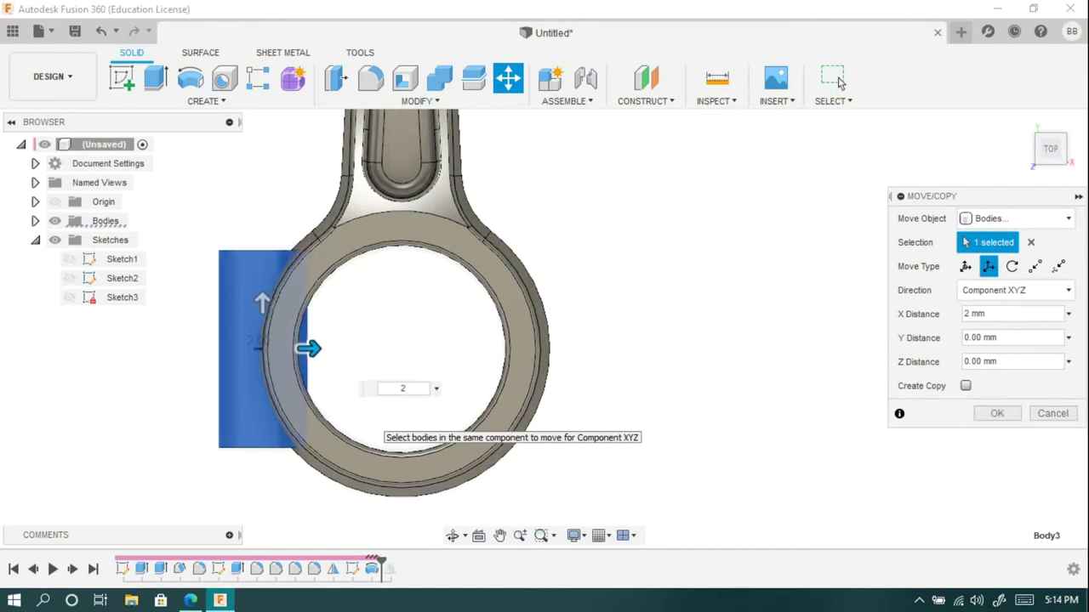
pyautogui.click(839, 82)
# - Sketch a circle on the top plane centred on the bore, reaching the ring edge
pyautogui.click(122, 78)
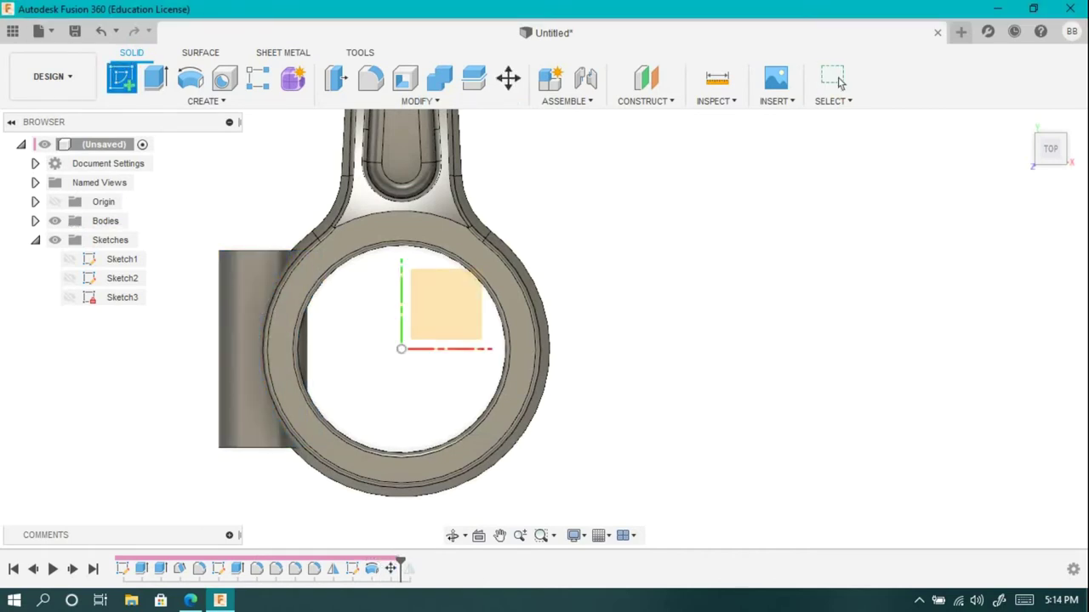
pyautogui.click(432, 319)
pyautogui.press('c')
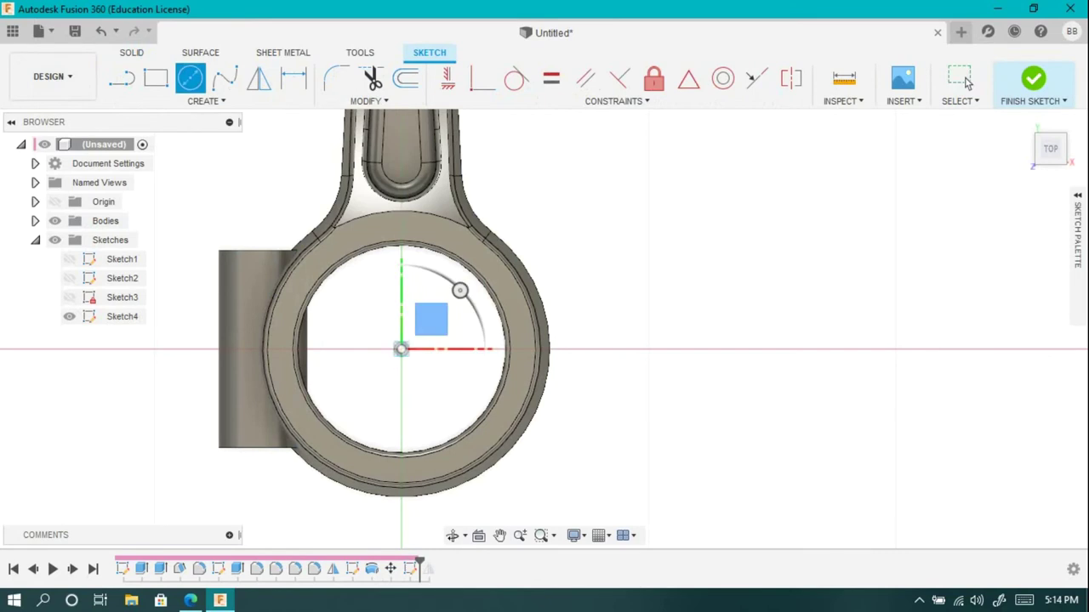
pyautogui.click(401, 349)
pyautogui.click(283, 349)
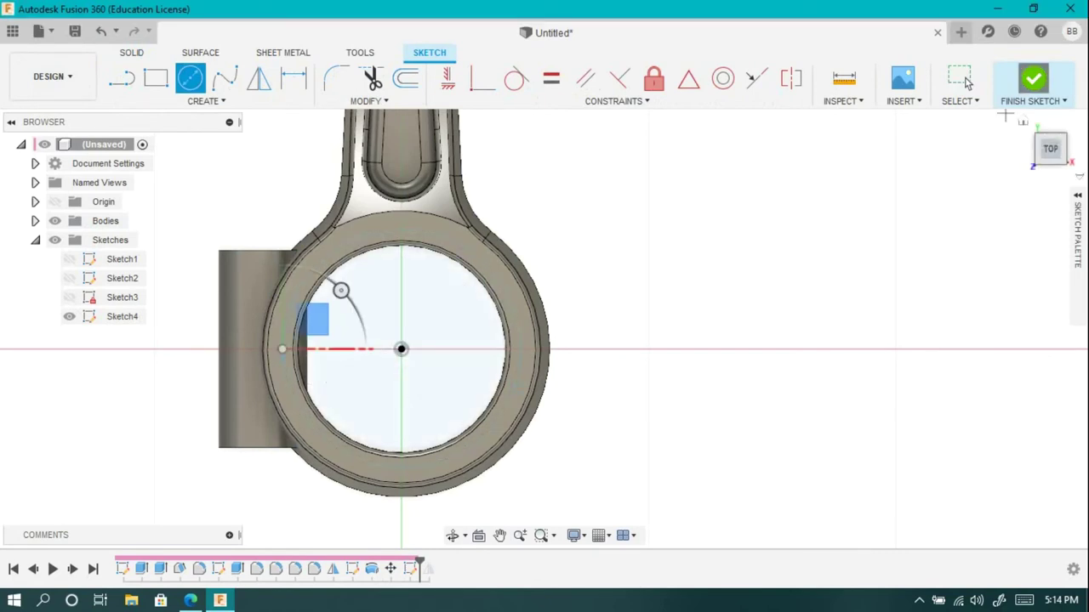
pyautogui.click(1032, 79)
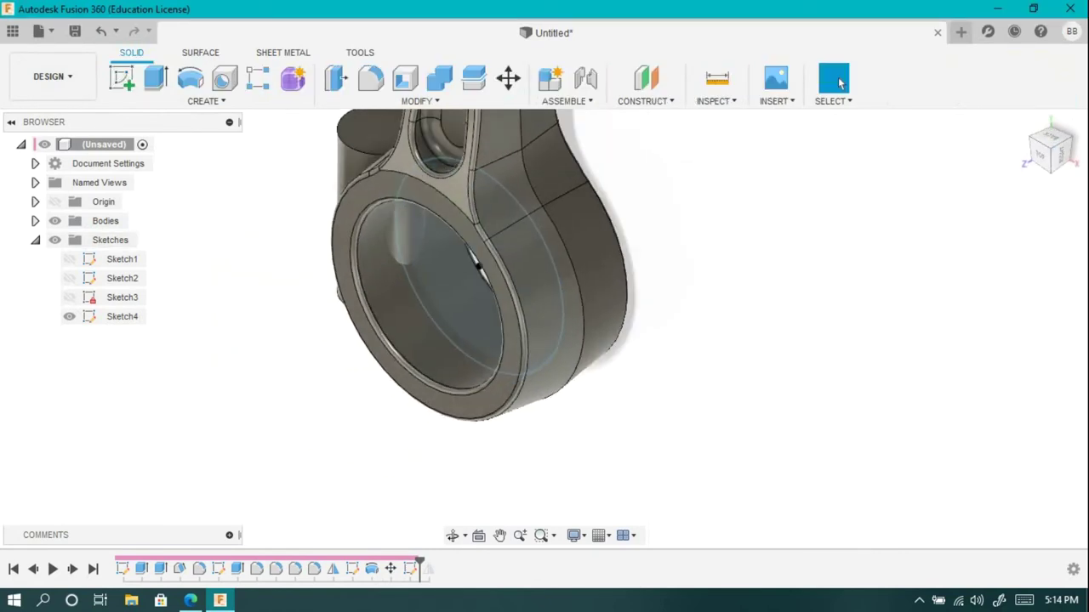
# - Hide Body1 and extrude the circle as a symmetric 25 mm cut
pyautogui.click(35, 220)
pyautogui.click(69, 240)
pyautogui.click(155, 78)
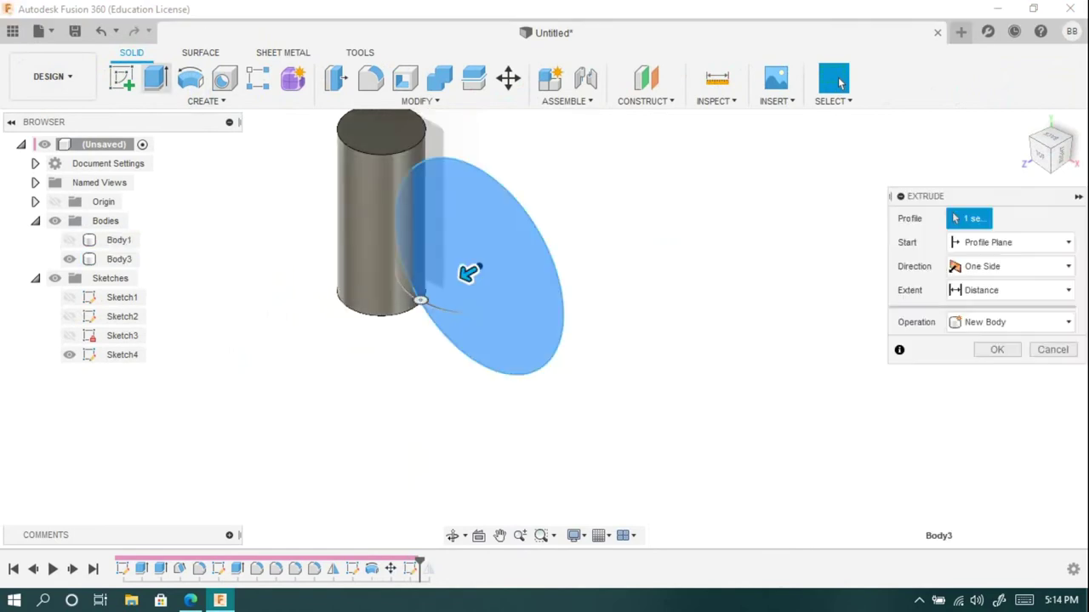
pyautogui.write('25')
pyautogui.click(1017, 267)
pyautogui.click(991, 323)
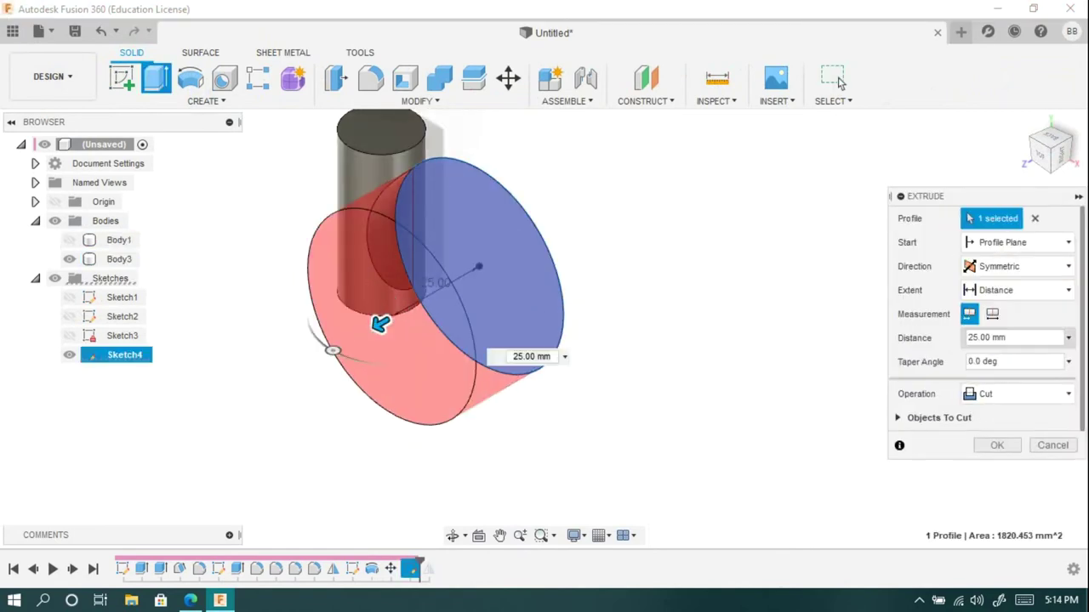
pyautogui.press('Return')
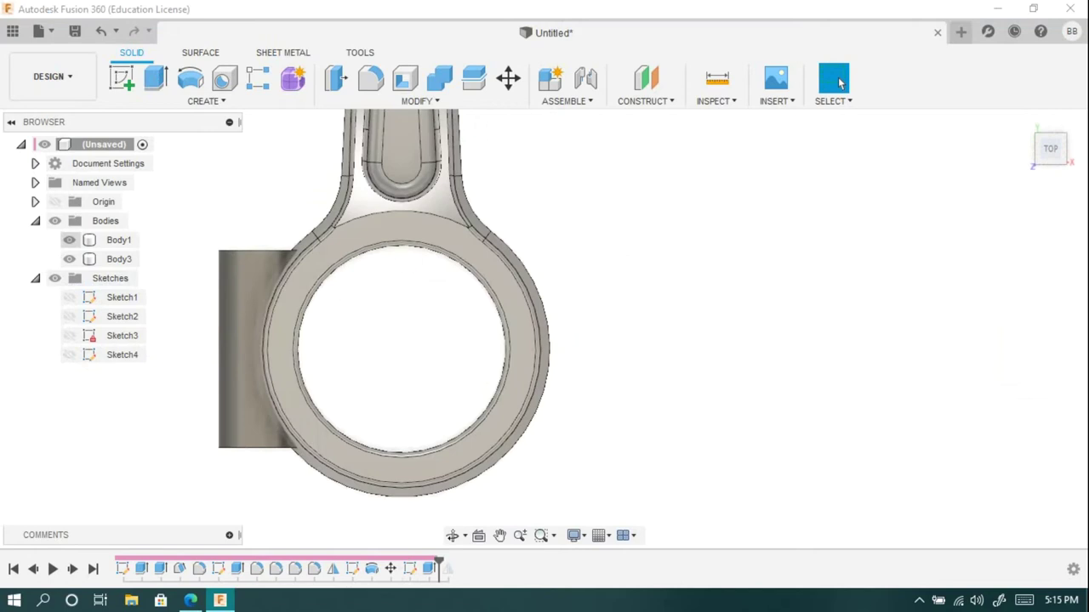
# - Mirror the trimmed boss across the plane through the big-end centre into Body5
pyautogui.keyDown('shift'); pyautogui.moveTo(545, 327); pyautogui.dragTo(596, 357, button='middle'); pyautogui.keyUp('shift')
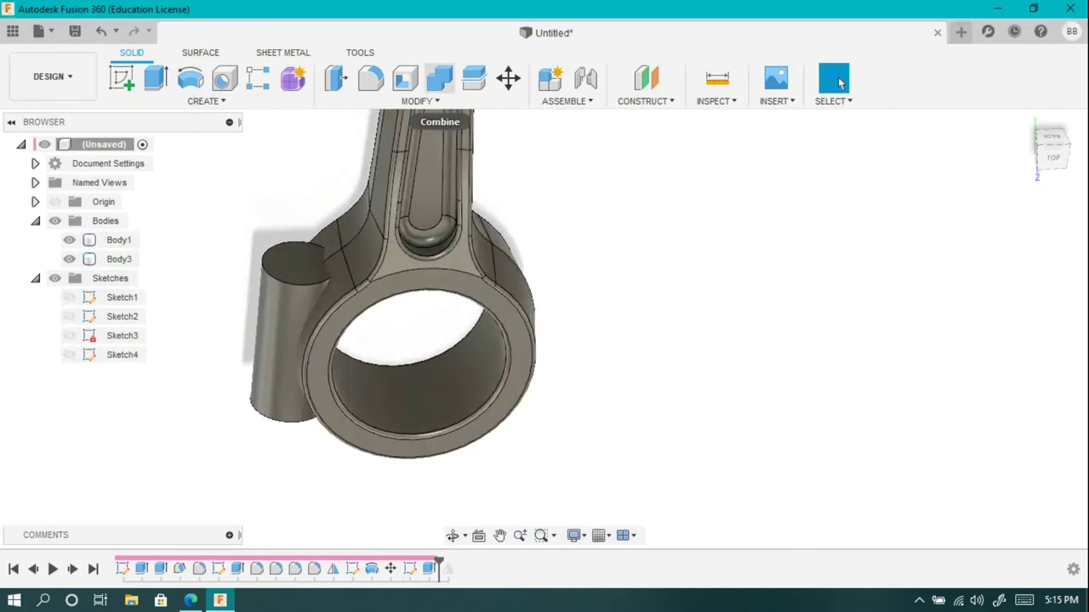
pyautogui.click(204, 100)
pyautogui.click(136, 361)
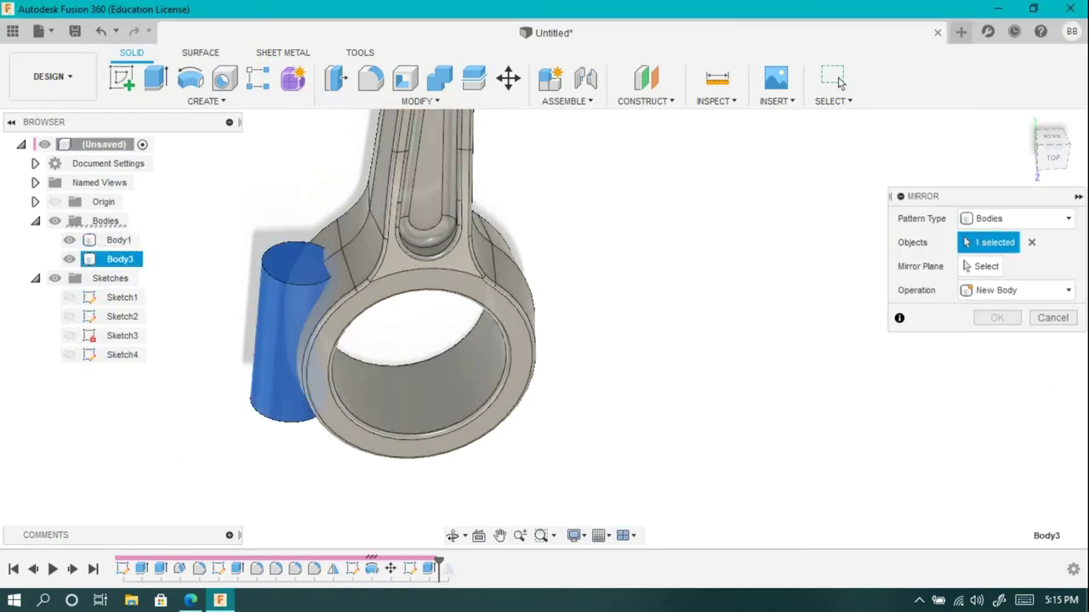
pyautogui.click(982, 266)
pyautogui.click(459, 336)
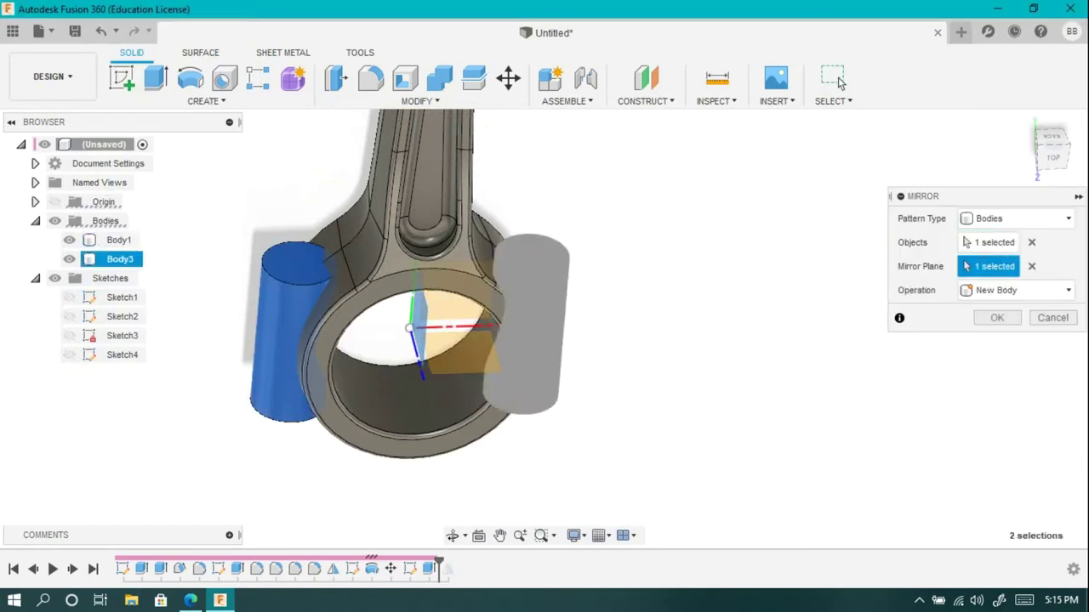
pyautogui.press('Return')
# - Join Body1, Body3 and Body5 into a single body
pyautogui.click(439, 77)
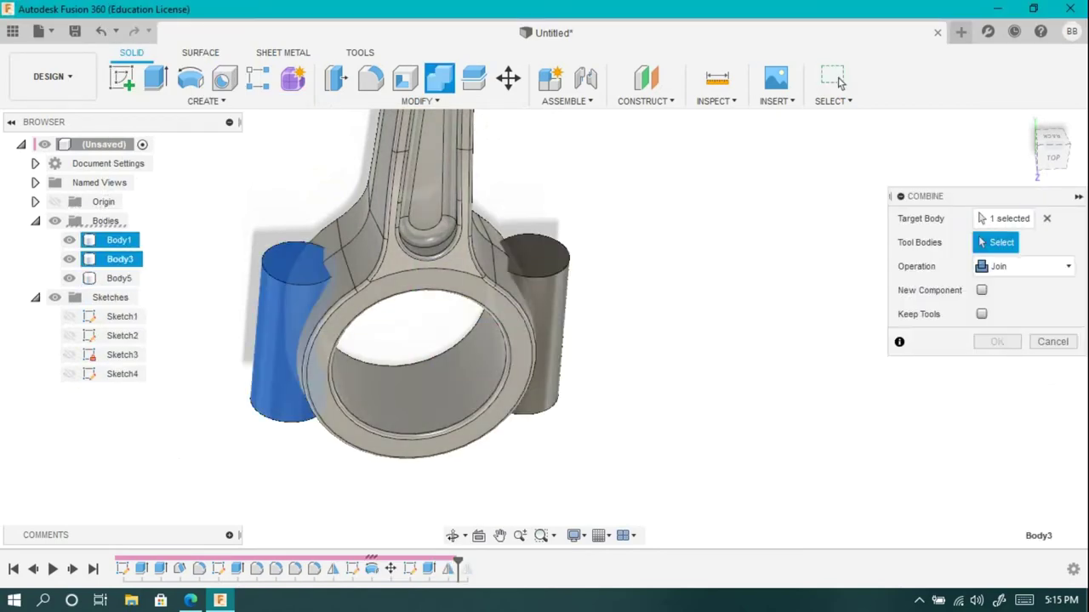
pyautogui.press('Return')
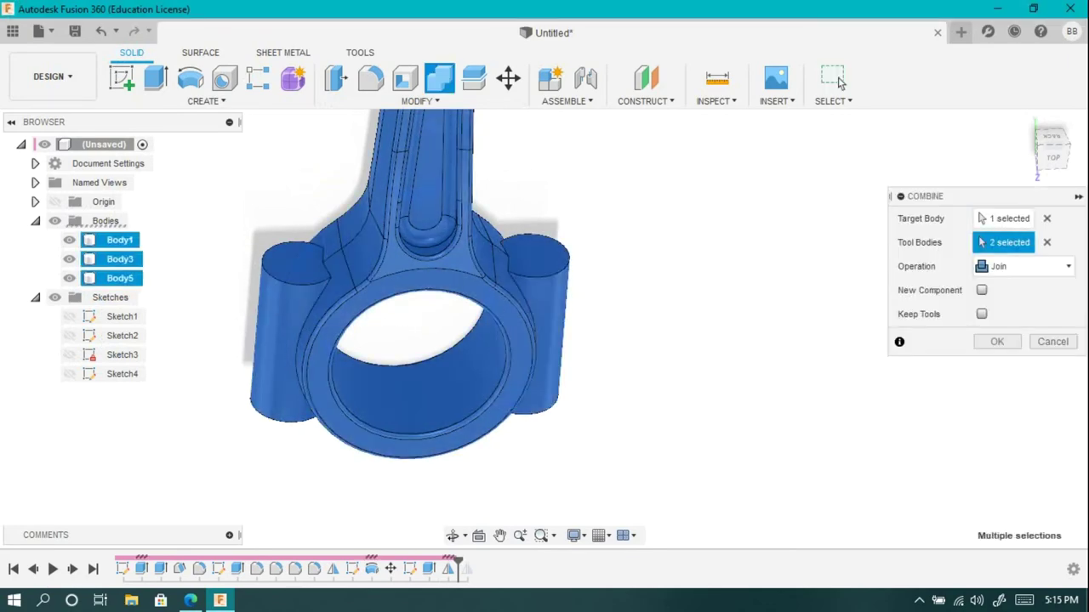
pyautogui.press('Return')
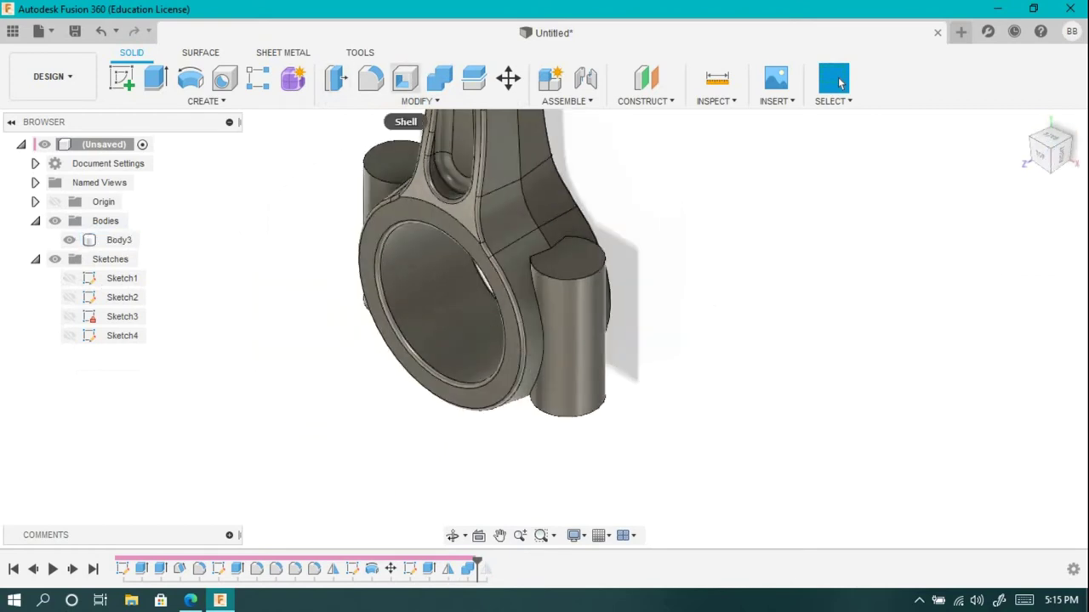
# - Apply a 5 mm fillet to all four edges where the bosses meet the rod
pyautogui.press('f')
pyautogui.click(544, 327)
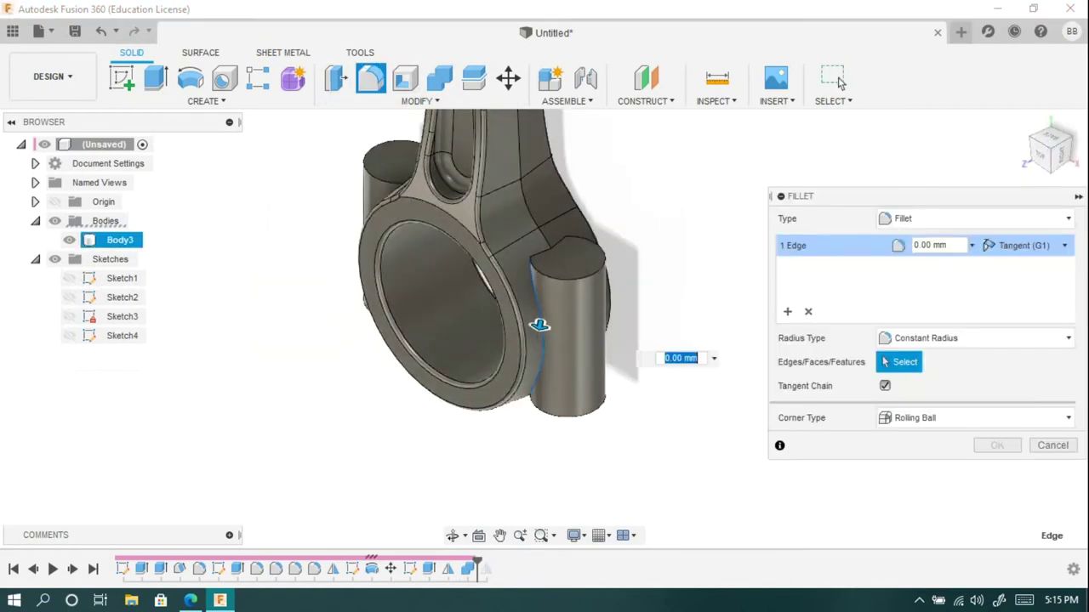
pyautogui.keyDown('shift'); pyautogui.moveTo(544, 327); pyautogui.dragTo(595, 327, button='middle'); pyautogui.keyUp('shift')
pyautogui.click(549, 341)
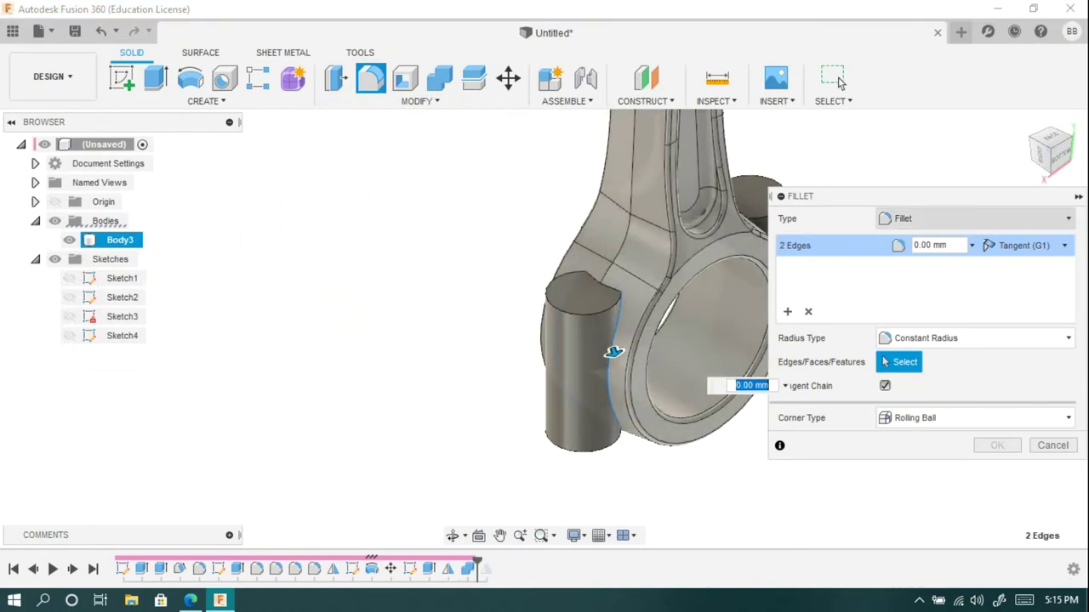
pyautogui.click(1068, 183)
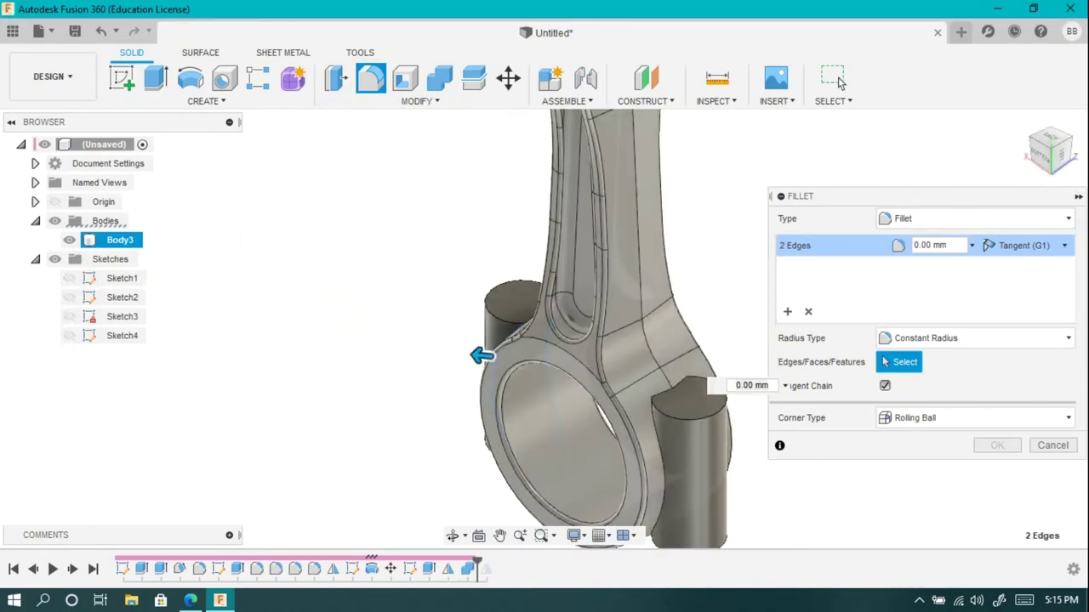
pyautogui.click(1023, 121)
pyautogui.click(521, 396)
pyautogui.scroll(3, 522, 396)
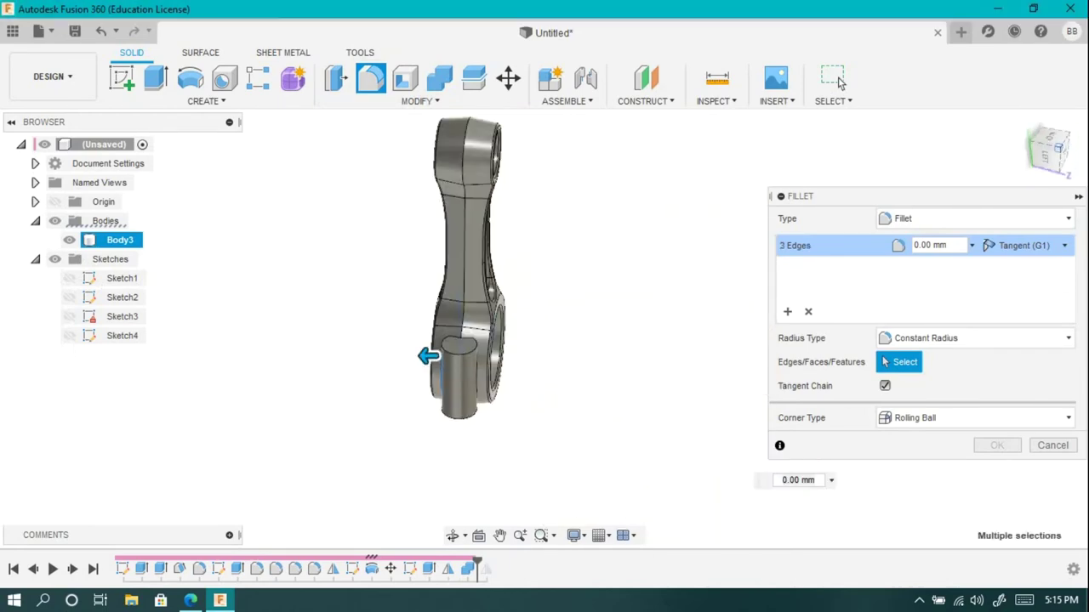
pyautogui.keyDown('shift'); pyautogui.moveTo(428, 353); pyautogui.dragTo(400, 273, button='middle'); pyautogui.keyUp('shift')
pyautogui.click(466, 358)
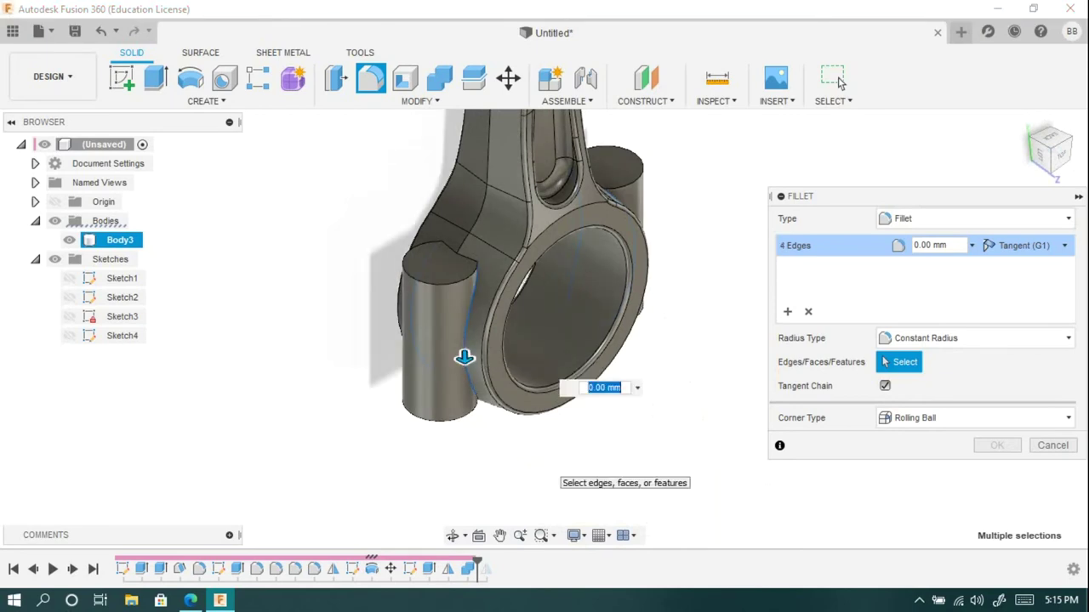
pyautogui.write('5')
pyautogui.press('Return')
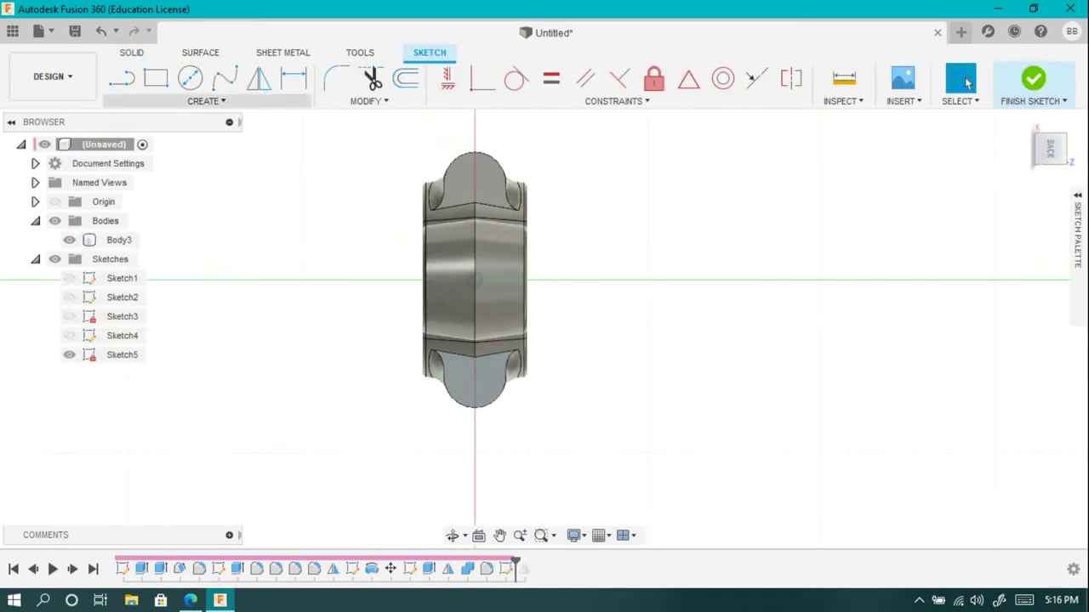
# - Draw two circles beside the part and dimension both to 7 mm diameter
pyautogui.press('c')
pyautogui.click(633, 180)
pyautogui.click(656, 203)
pyautogui.click(646, 410)
pyautogui.click(666, 444)
pyautogui.press('d')
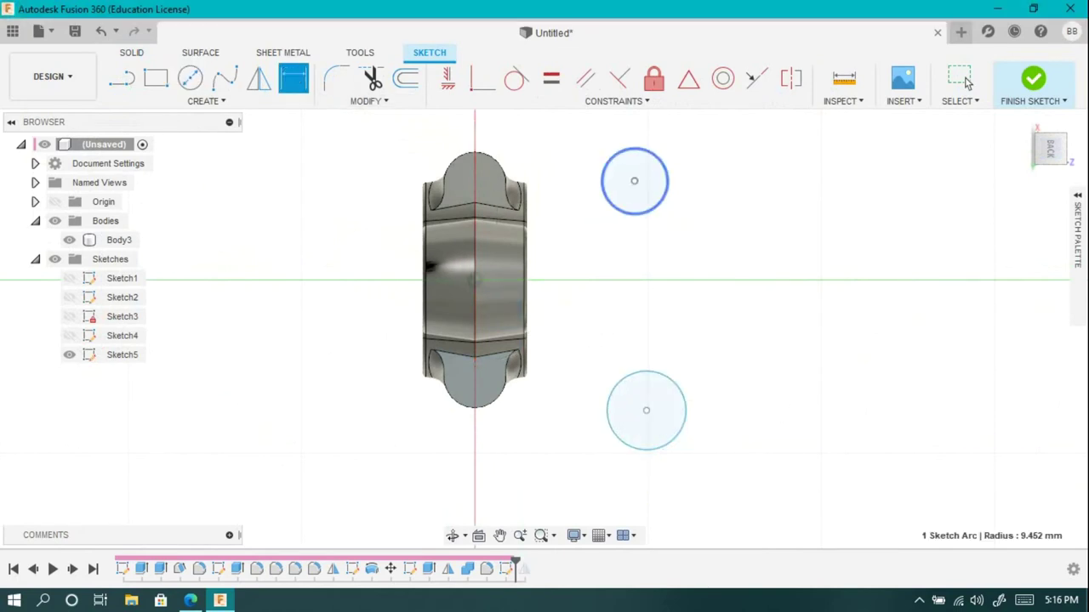
pyautogui.click(719, 153)
pyautogui.press('Return')
pyautogui.click(685, 410)
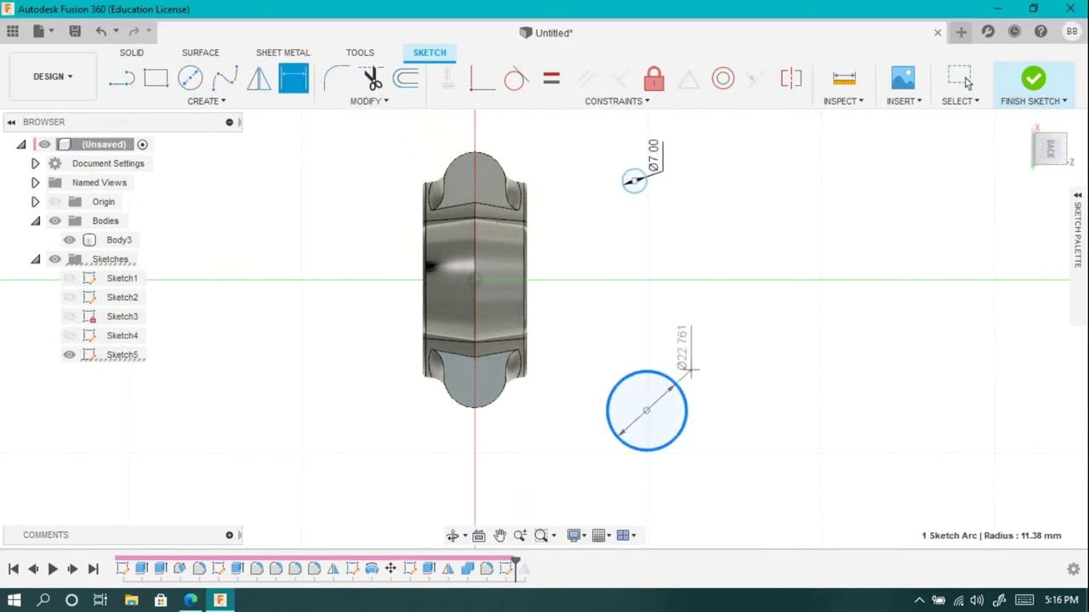
pyautogui.click(719, 348)
pyautogui.write('7')
pyautogui.press('Return')
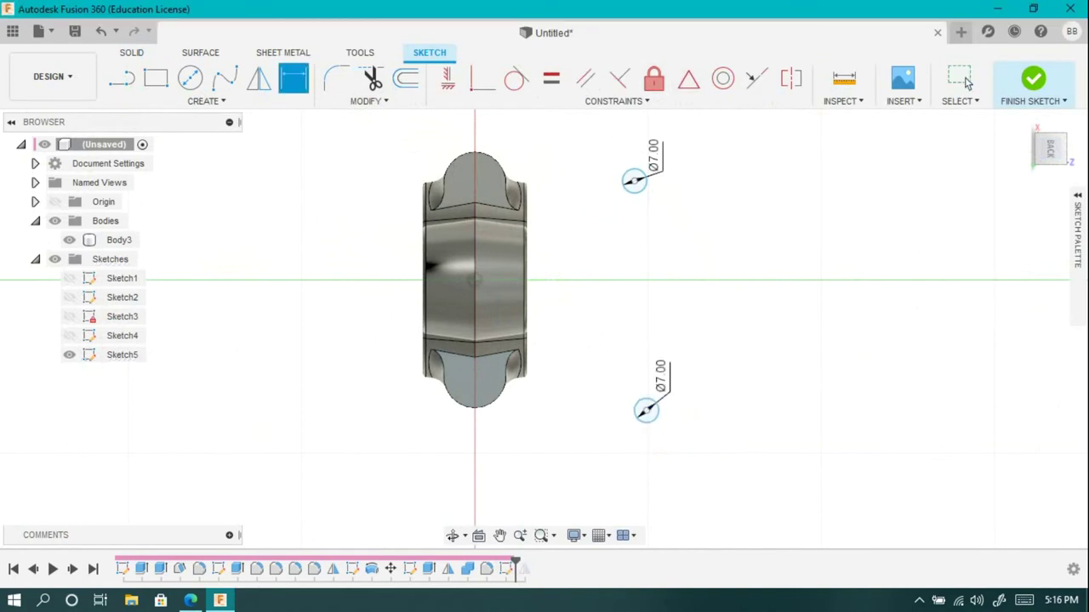
# - Centre the two Ø7 circles on the body's top and bottom arcs
pyautogui.click(634, 180)
pyautogui.click(475, 155)
pyautogui.click(647, 411)
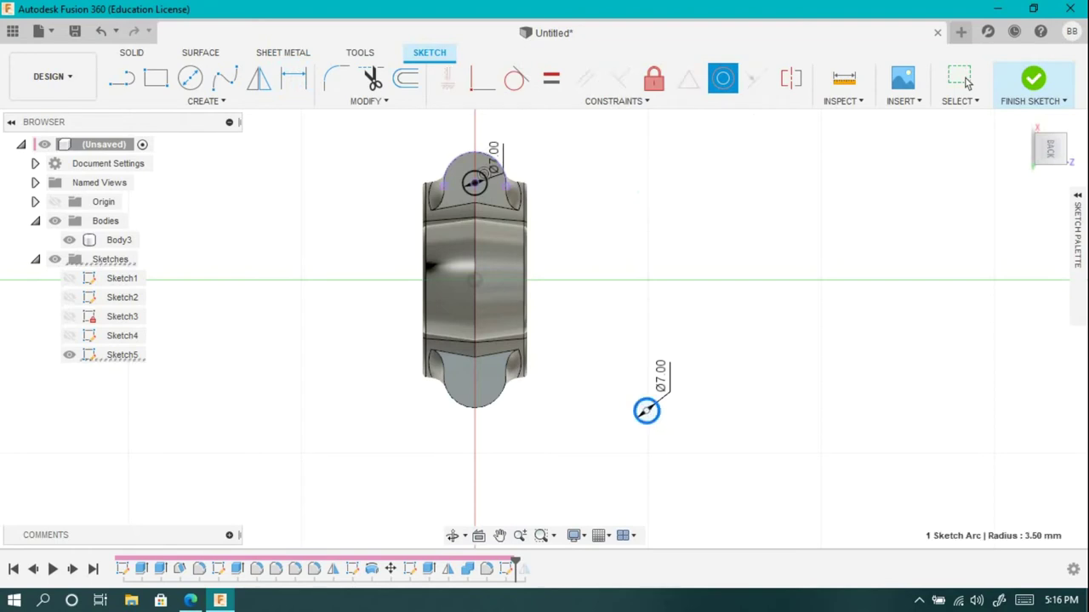
pyautogui.click(475, 407)
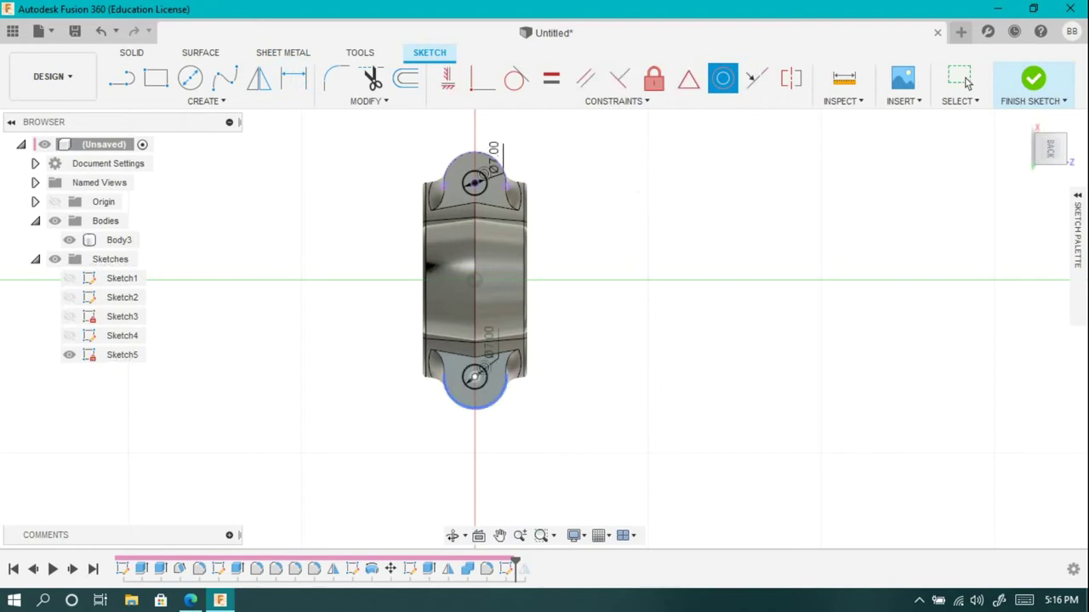
# - Draw two more circles beside the part, one near each bolt hole
pyautogui.click(190, 77)
pyautogui.click(632, 176)
pyautogui.click(650, 206)
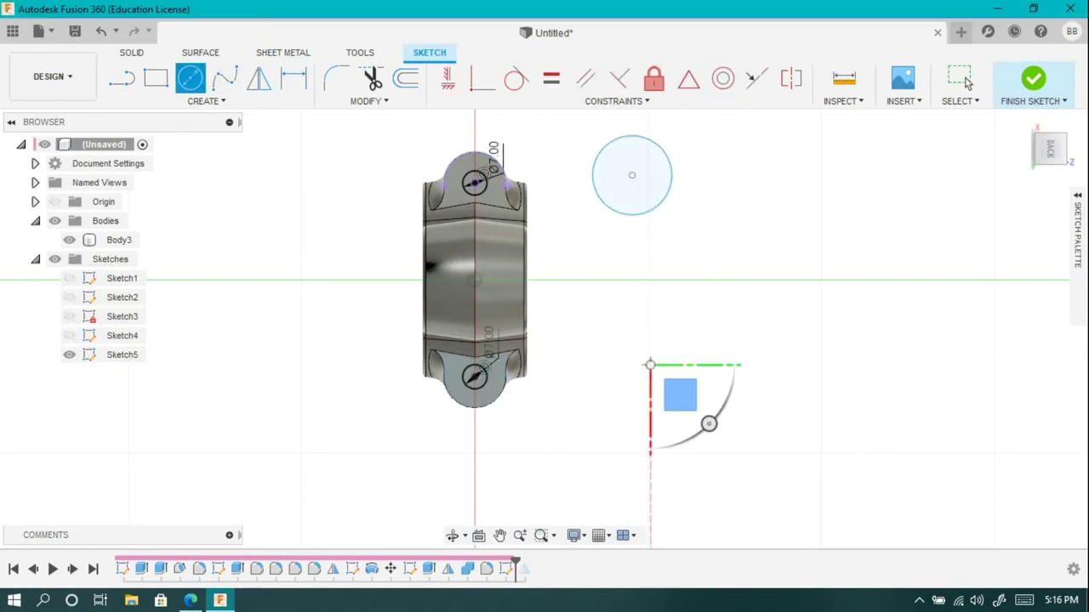
pyautogui.click(651, 365)
pyautogui.click(677, 417)
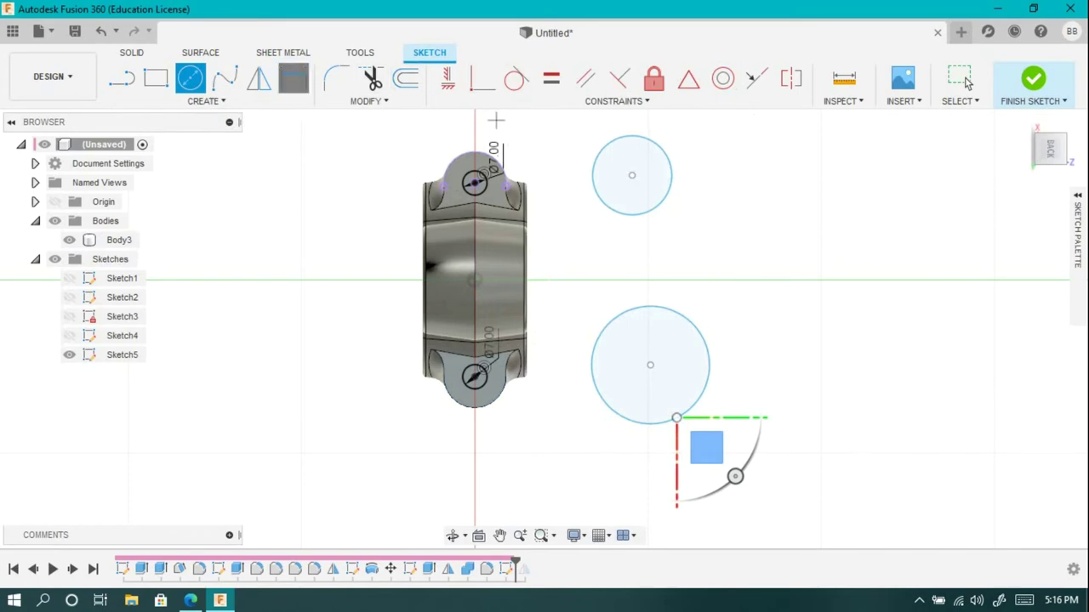
# - Set both new circles to 10 mm diameter
pyautogui.press('d')
pyautogui.click(671, 175)
pyautogui.click(723, 204)
pyautogui.write('10')
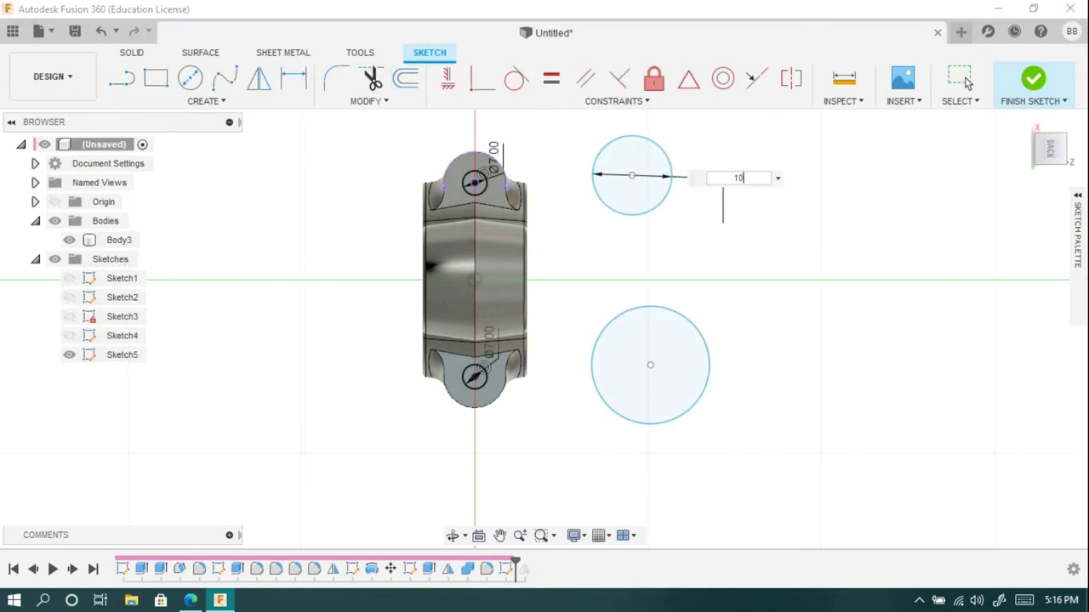
pyautogui.press('Return')
pyautogui.click(696, 325)
pyautogui.click(740, 298)
pyautogui.write('10')
pyautogui.press('Return')
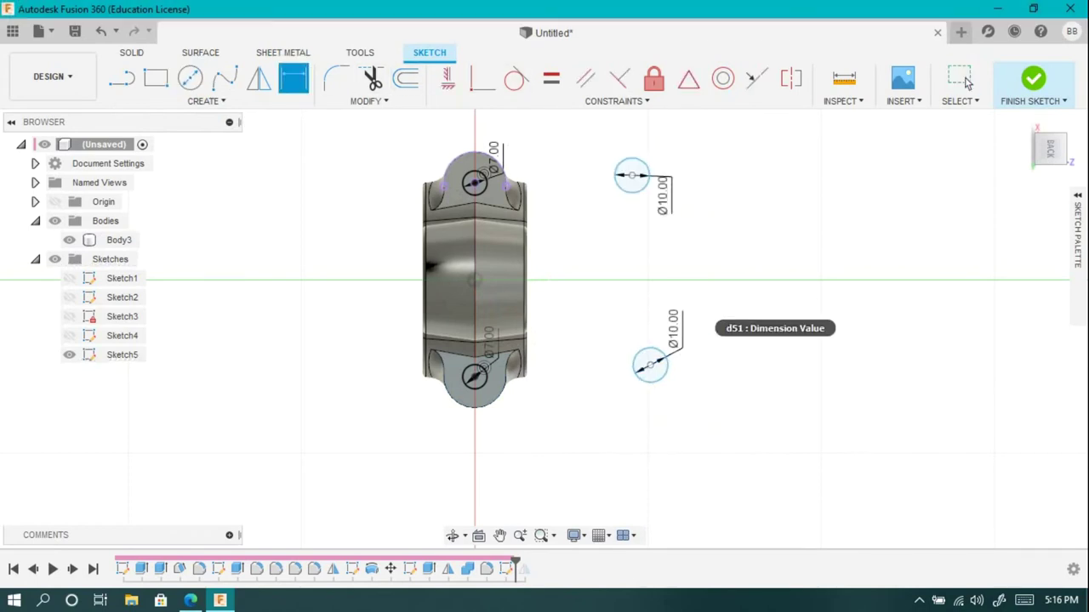
# - Make both Ø10 circles concentric with the top and bottom bolt holes, then finish the sketch
pyautogui.click(723, 78)
pyautogui.click(632, 160)
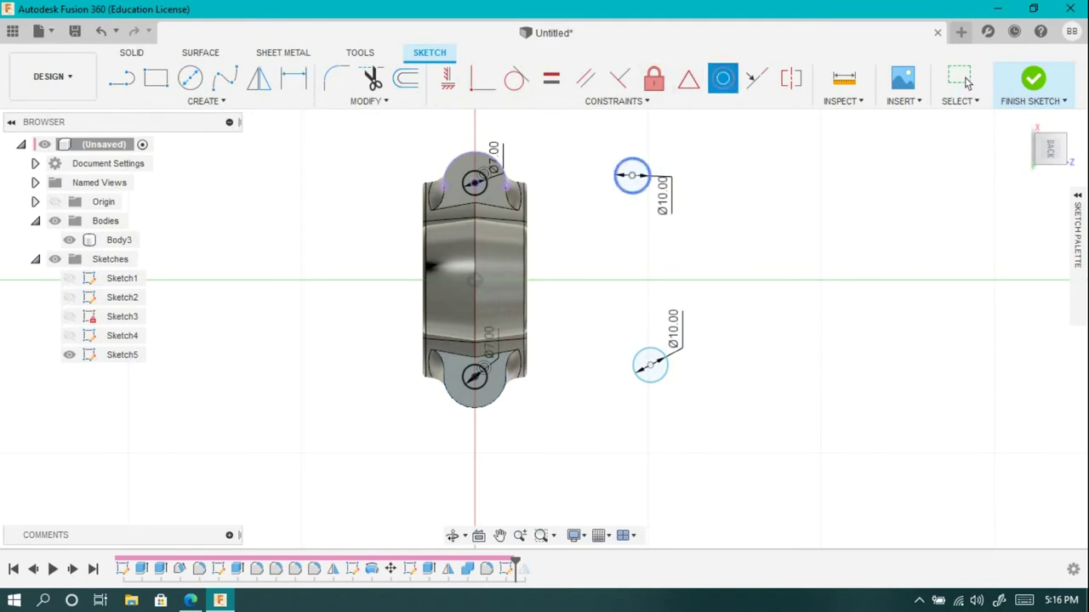
pyautogui.click(485, 170)
pyautogui.click(634, 365)
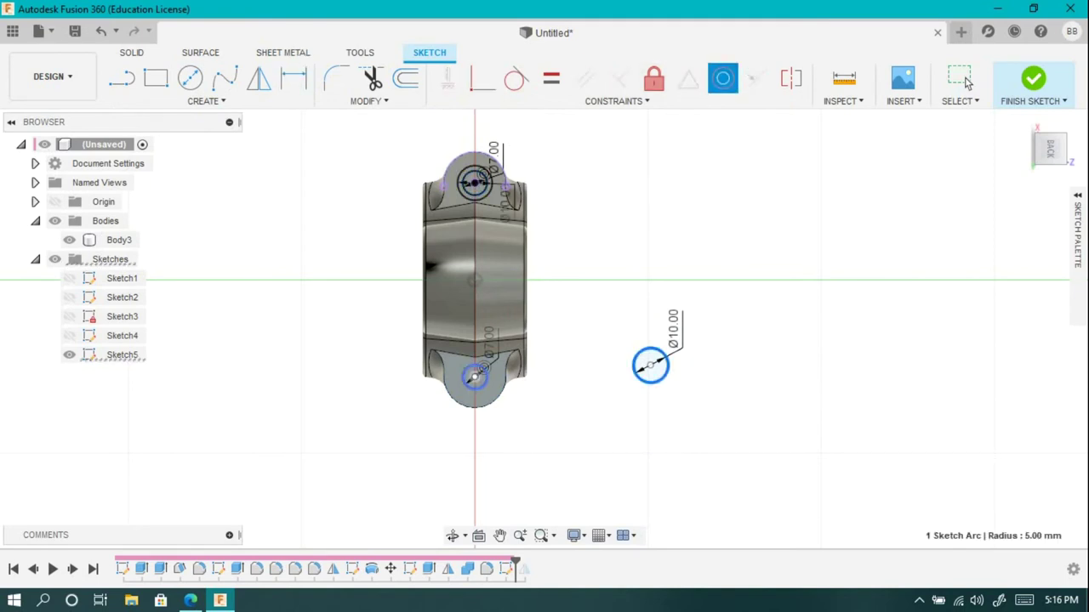
pyautogui.click(475, 377)
pyautogui.click(1033, 78)
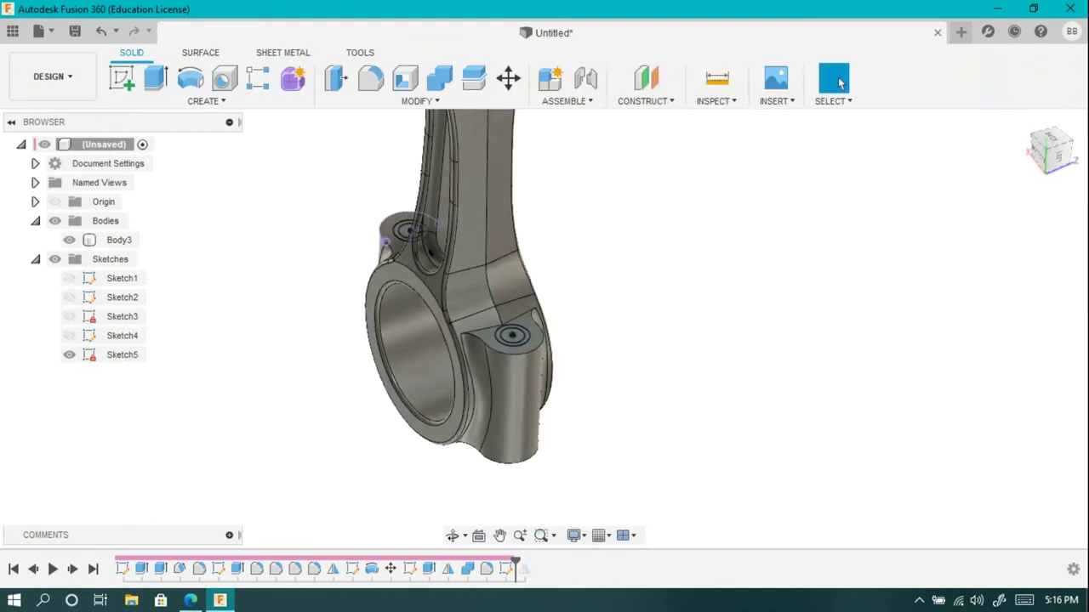
# - Extrude both Ø10 circles 5 mm as new bolt-head bodies
pyautogui.press('e')
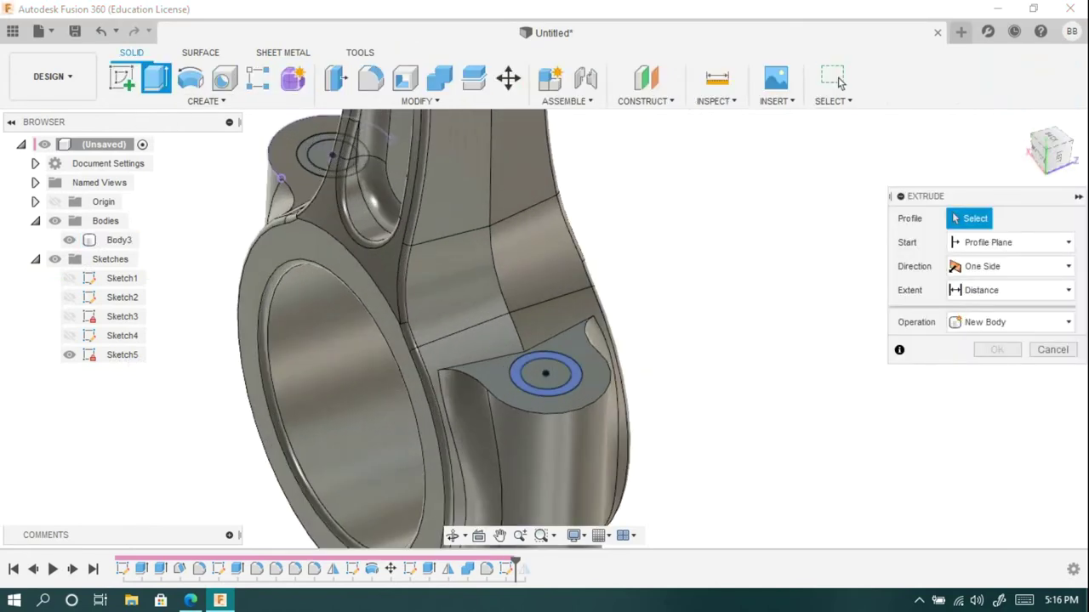
pyautogui.click(122, 355)
pyautogui.write('5')
pyautogui.press('Down')
pyautogui.press('Down')
pyautogui.press('Return')
pyautogui.press('Return')
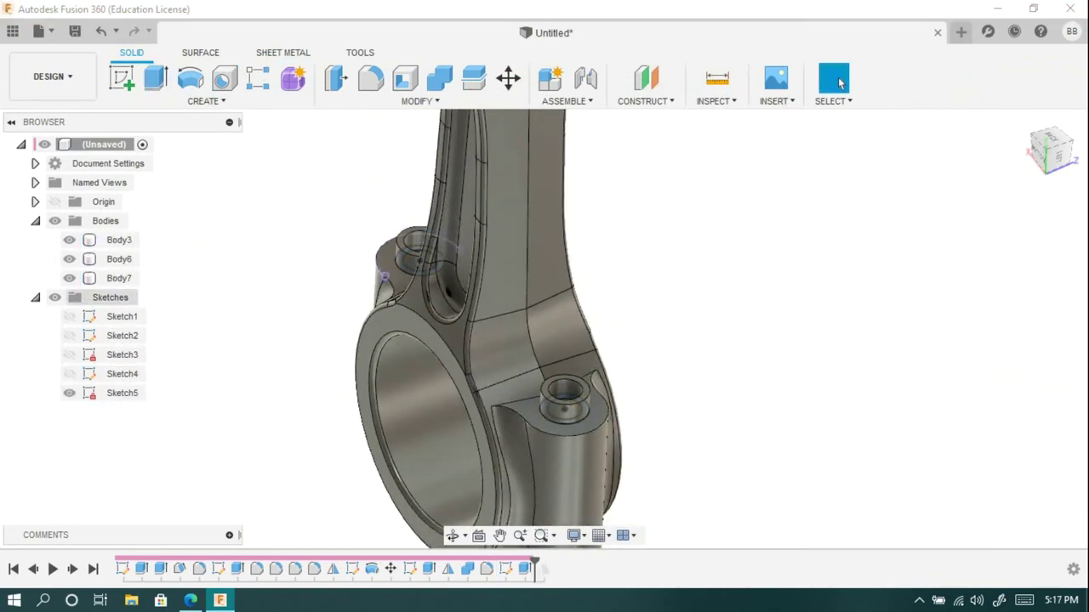
# - Cut the bolt holes down through the rod with another extrusion
pyautogui.press('e')
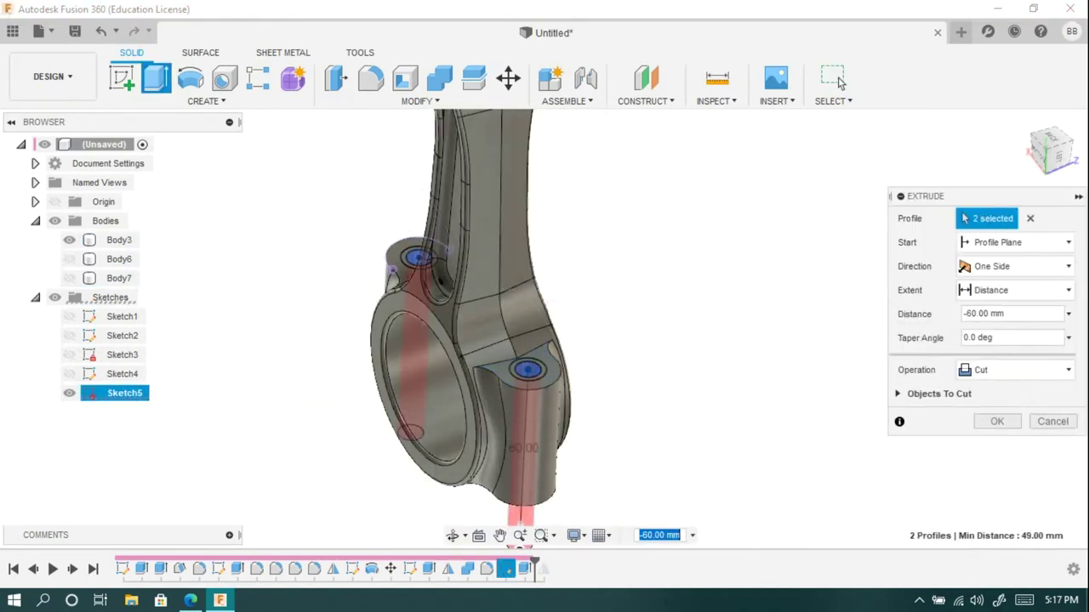
pyautogui.press('Return')
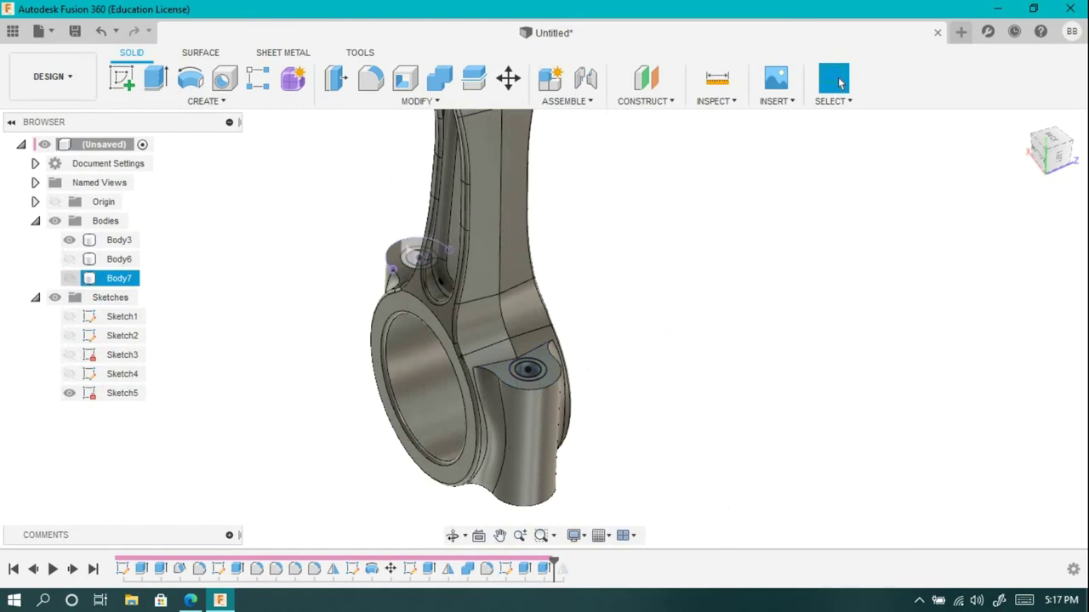
pyautogui.press('e')
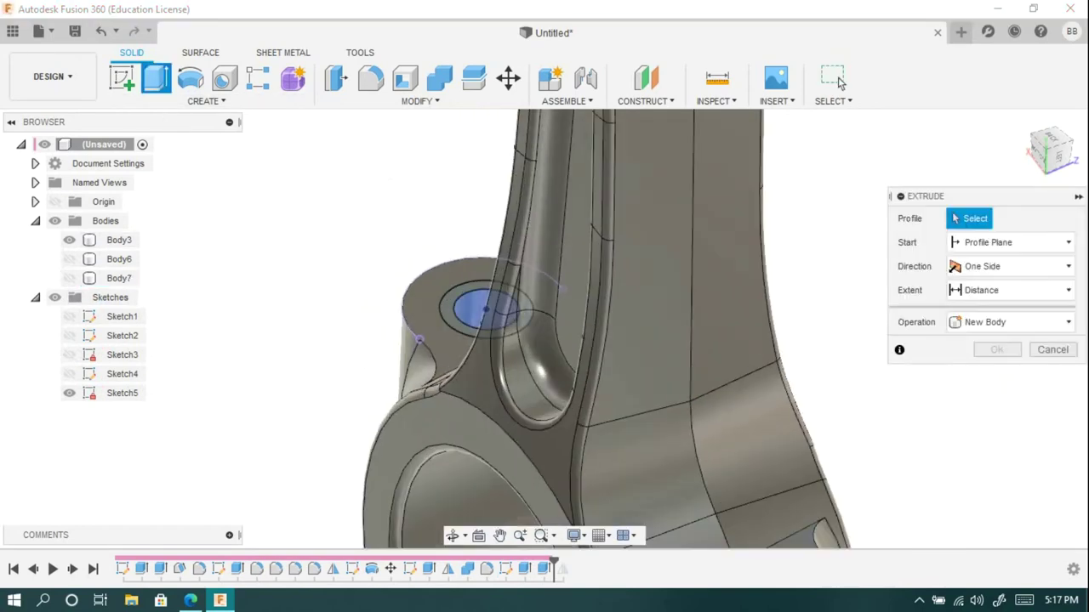
# - Extrude both hole circles two-sided, -50 mm down through the rod, as new bolt-shank bodies
pyautogui.click(540, 412)
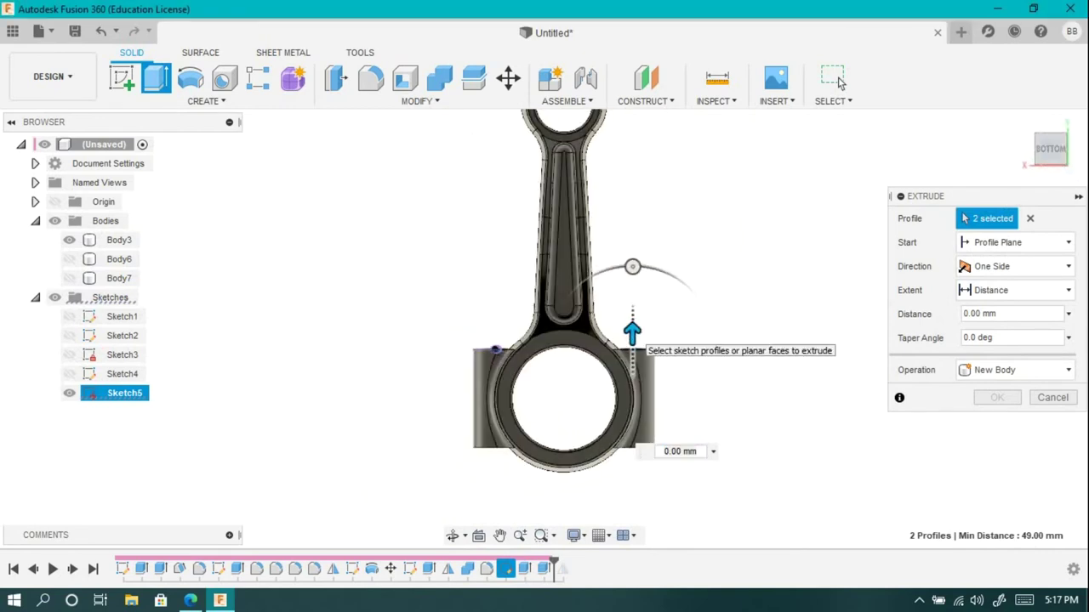
pyautogui.moveTo(632, 332); pyautogui.dragTo(632, 489)
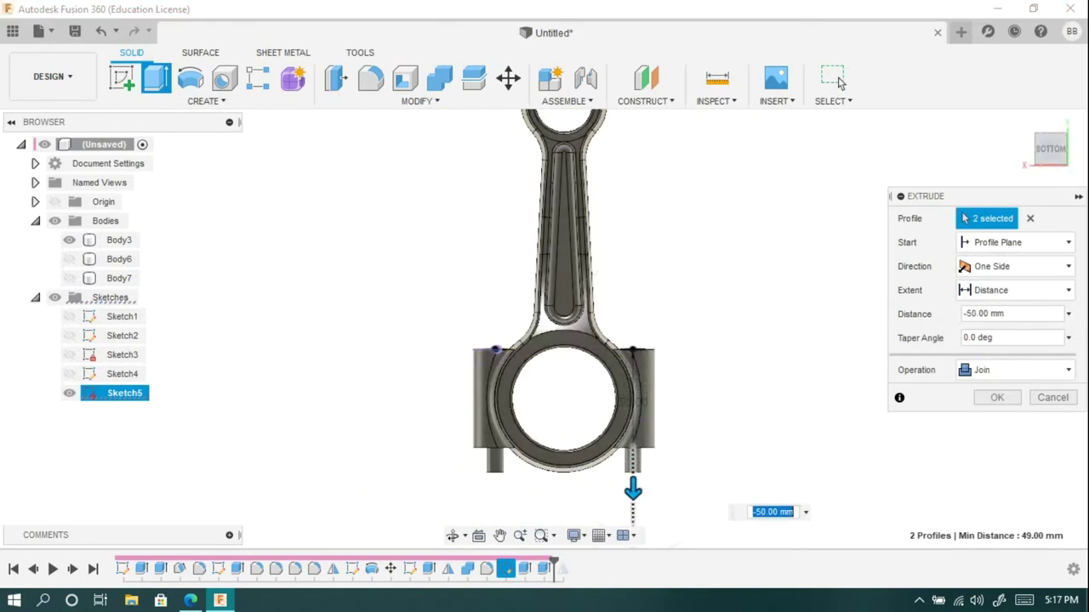
pyautogui.click(1016, 266)
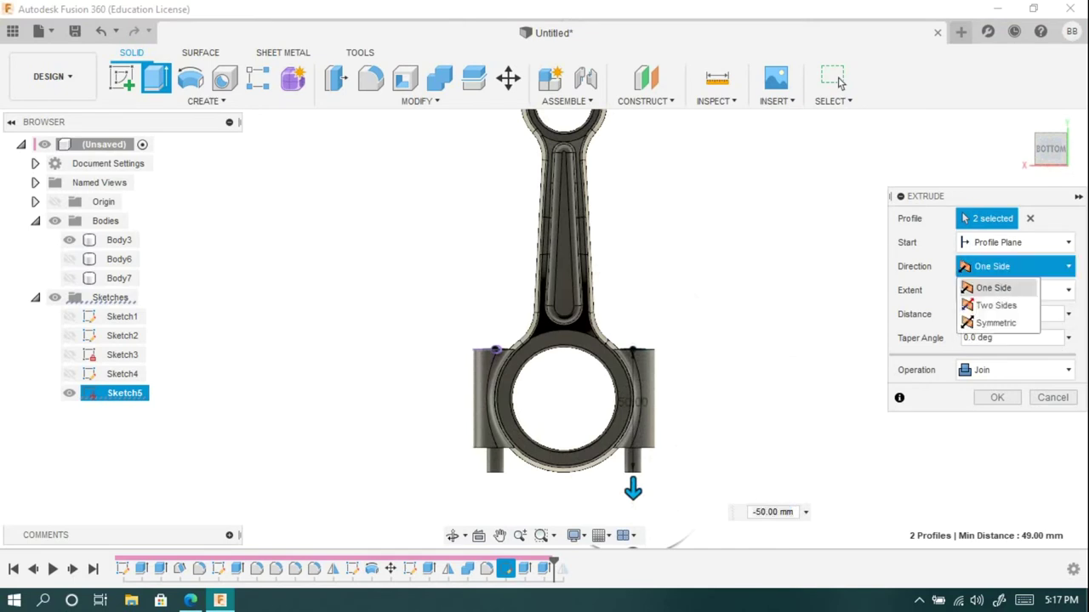
pyautogui.click(991, 301)
pyautogui.click(979, 433)
pyautogui.write('-5')
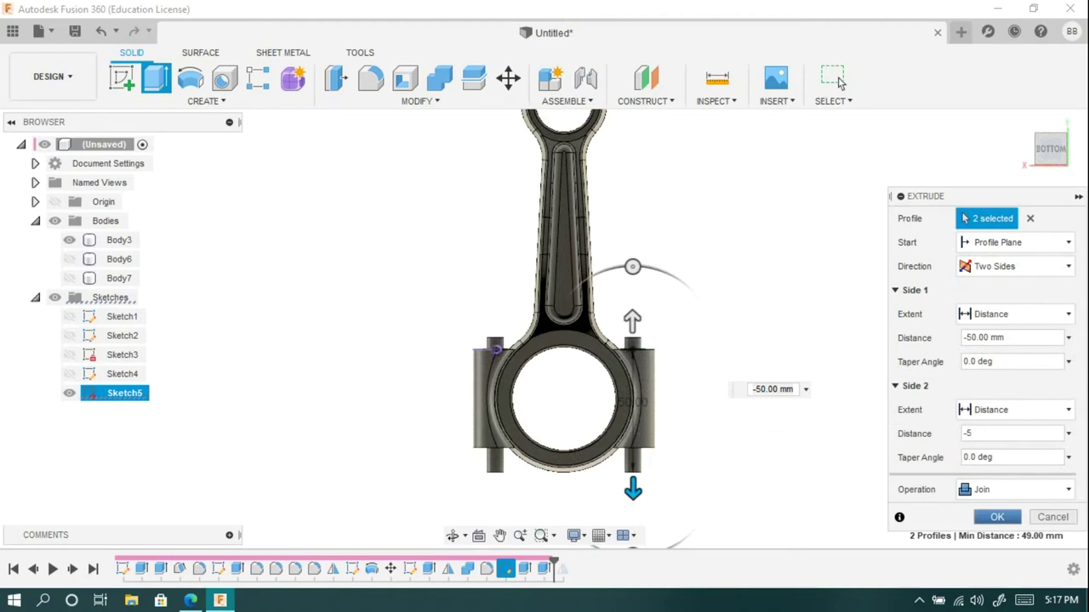
pyautogui.click(1017, 489)
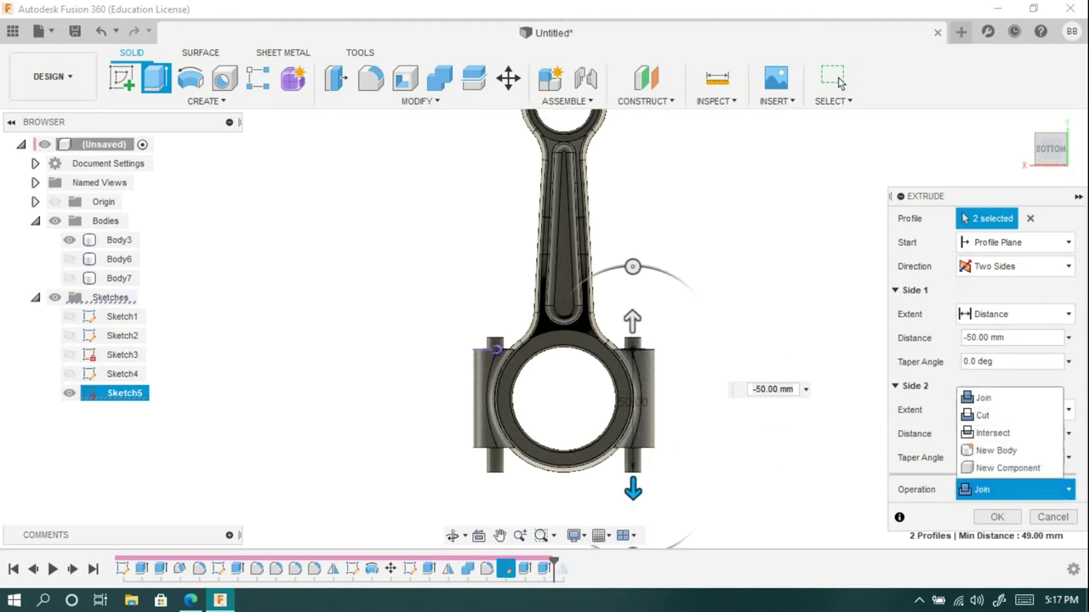
pyautogui.click(995, 450)
pyautogui.press('Return')
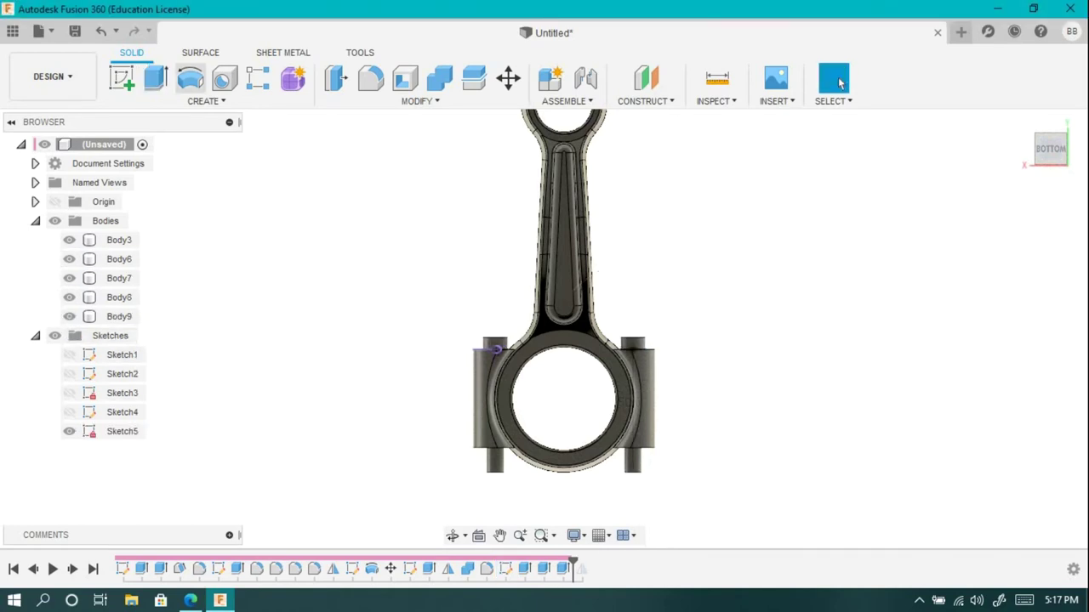
# - Try copying the left bolt head 45 mm down, then discard the copy
pyautogui.press('m')
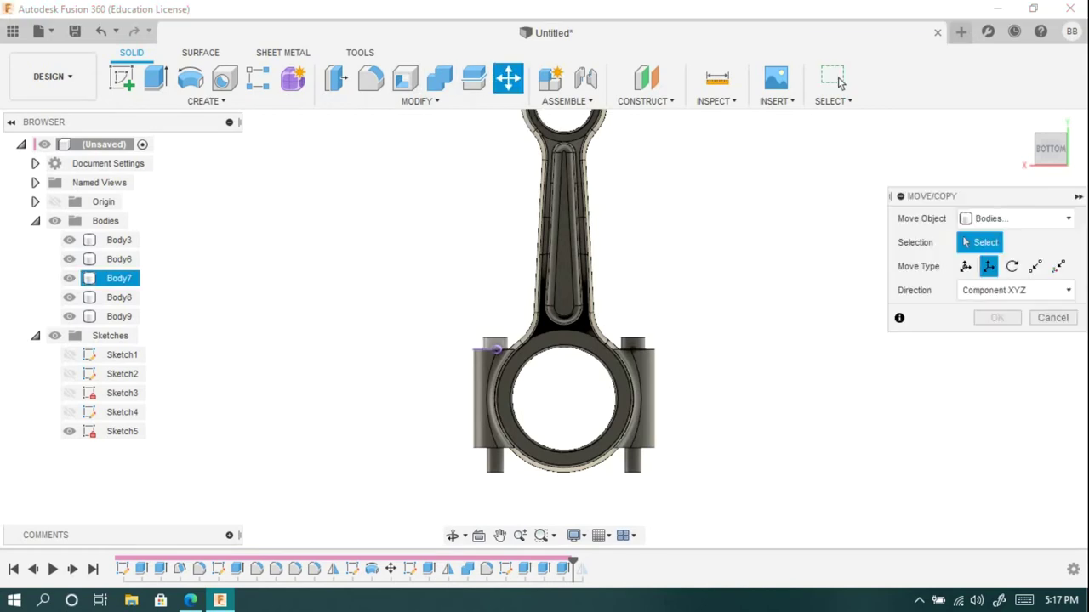
pyautogui.click(495, 347)
pyautogui.click(966, 385)
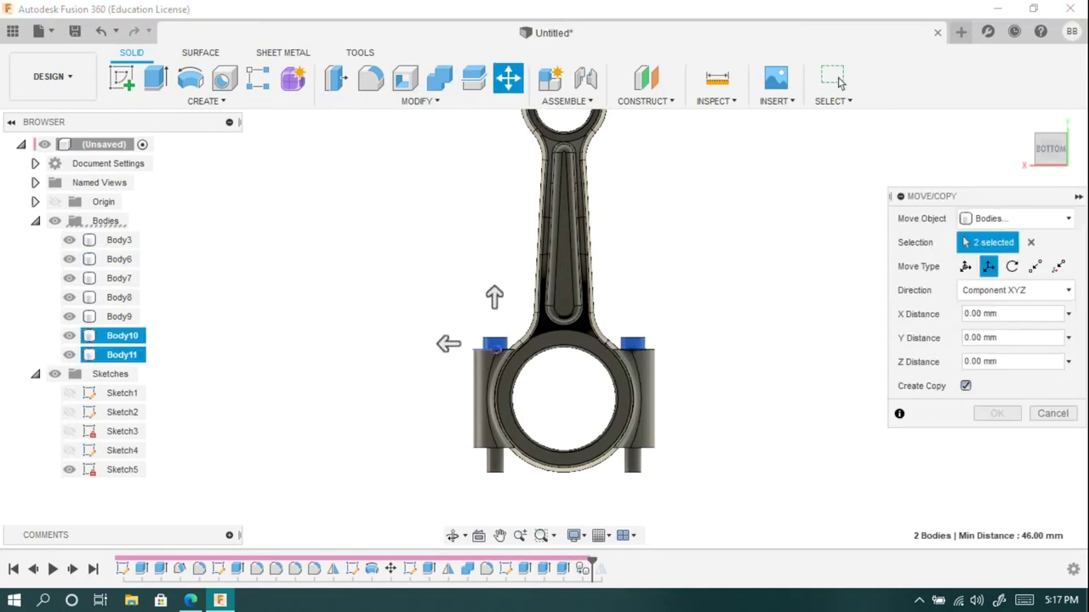
pyautogui.moveTo(494, 296); pyautogui.dragTo(495, 406)
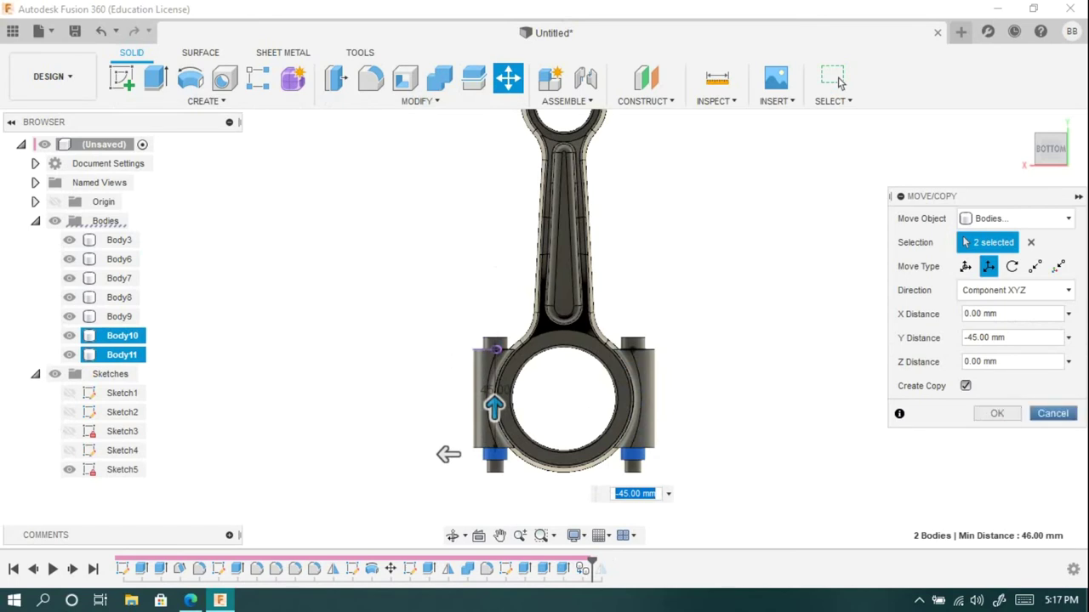
pyautogui.click(840, 81)
# - Hide Body3 and fillet the top faces of both bolt heads
pyautogui.press('v')
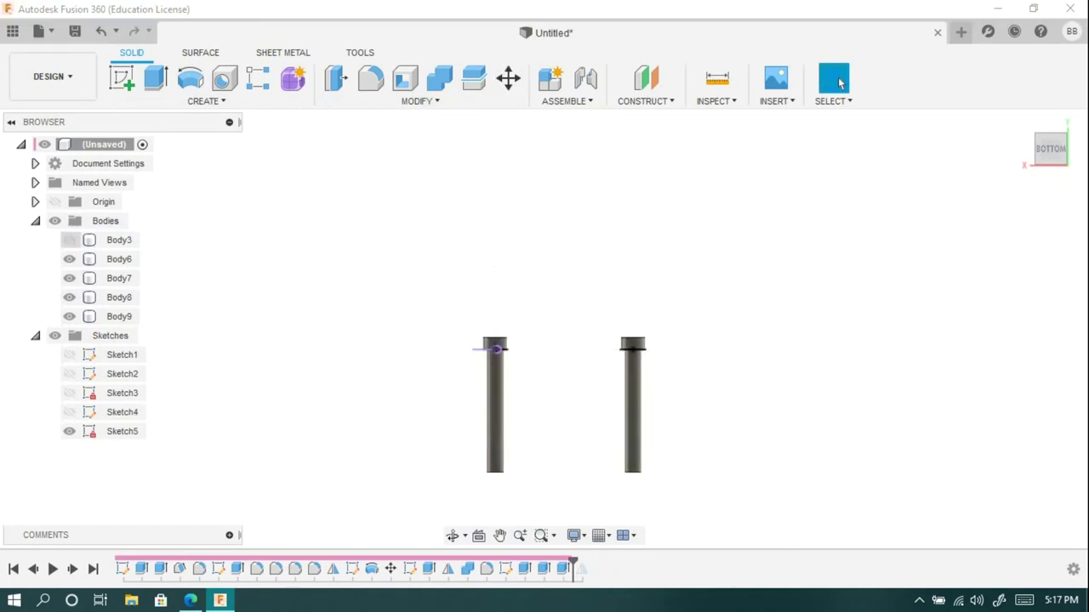
pyautogui.press('f')
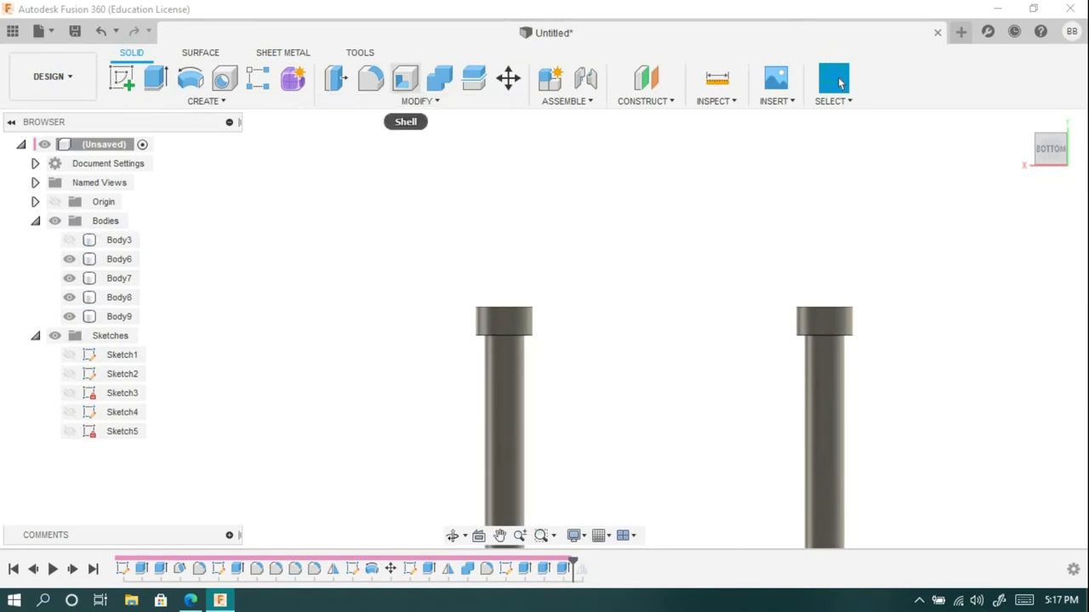
pyautogui.click(414, 295)
pyautogui.click(705, 294)
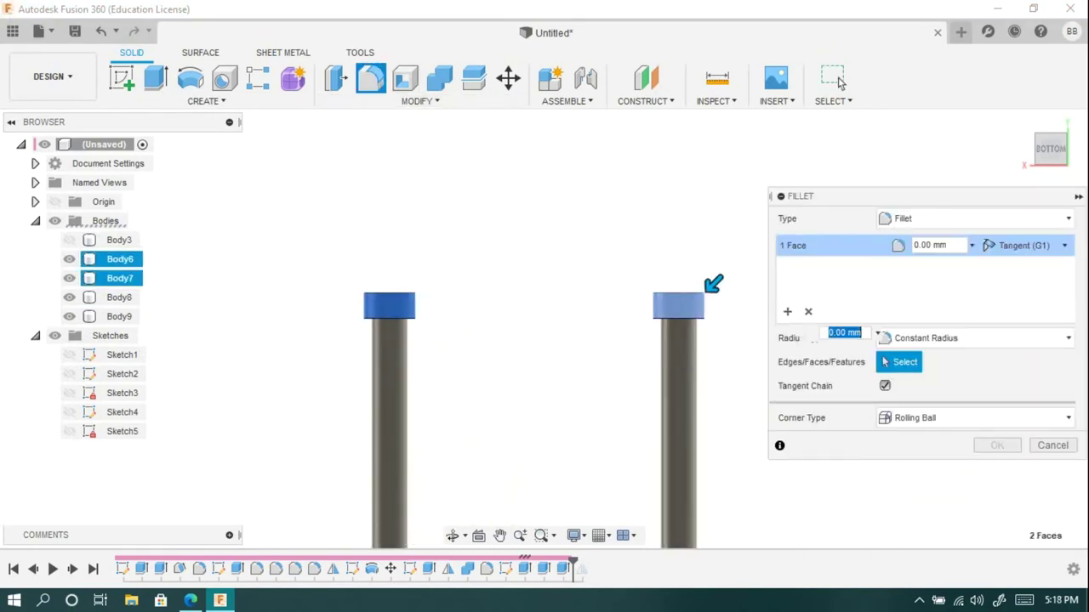
pyautogui.click(839, 82)
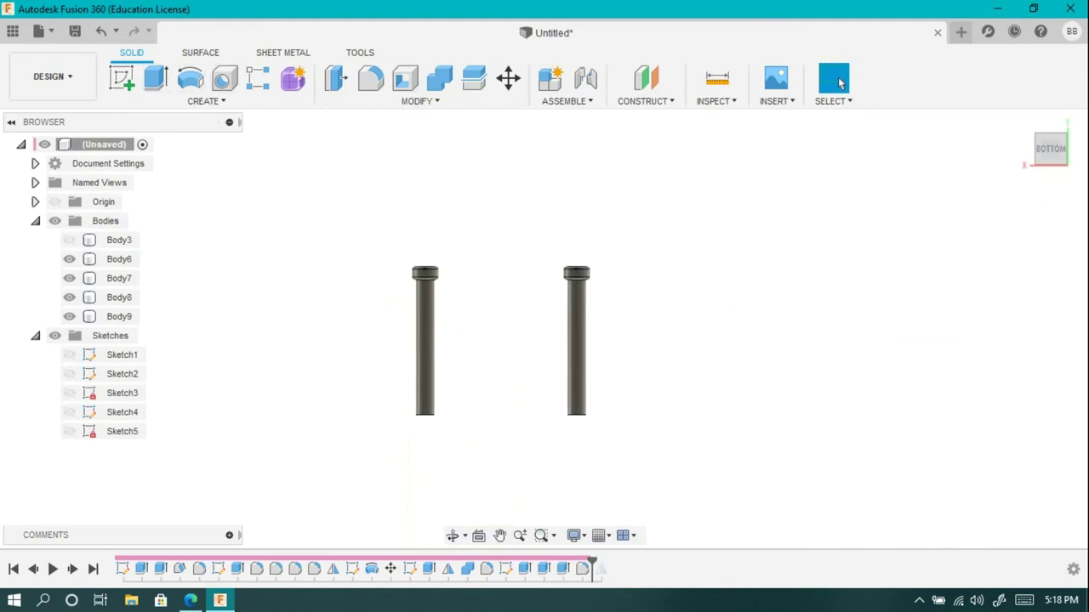
# - Copy both bolt heads -45 mm, then another -5 mm along Y as nuts
pyautogui.press('m')
pyautogui.click(119, 259)
pyautogui.moveTo(424, 226); pyautogui.dragTo(424, 349)
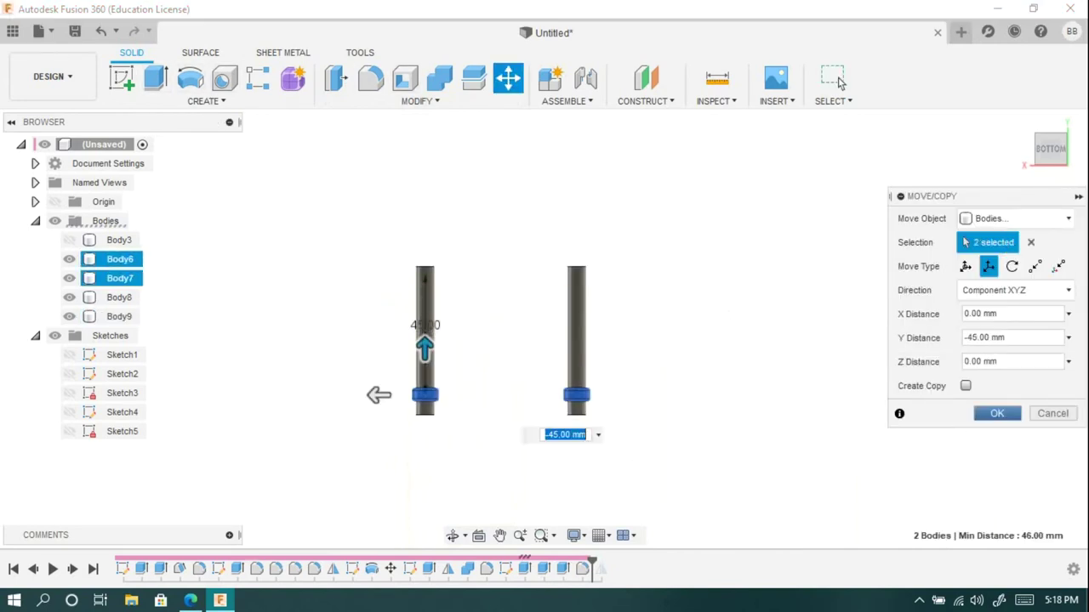
pyautogui.press('Return')
pyautogui.click(508, 78)
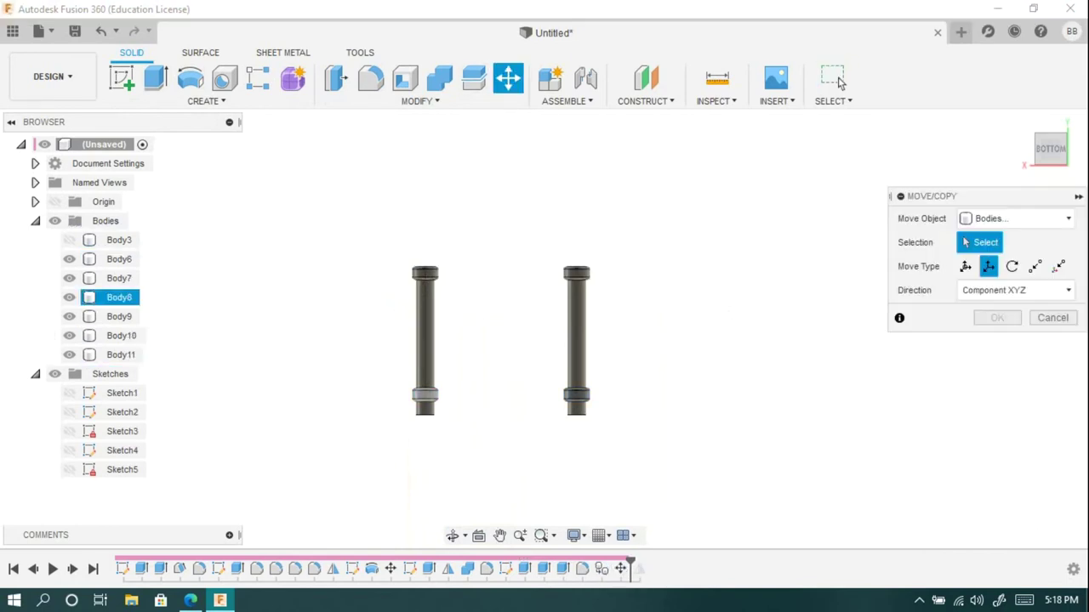
pyautogui.moveTo(424, 347); pyautogui.dragTo(425, 362)
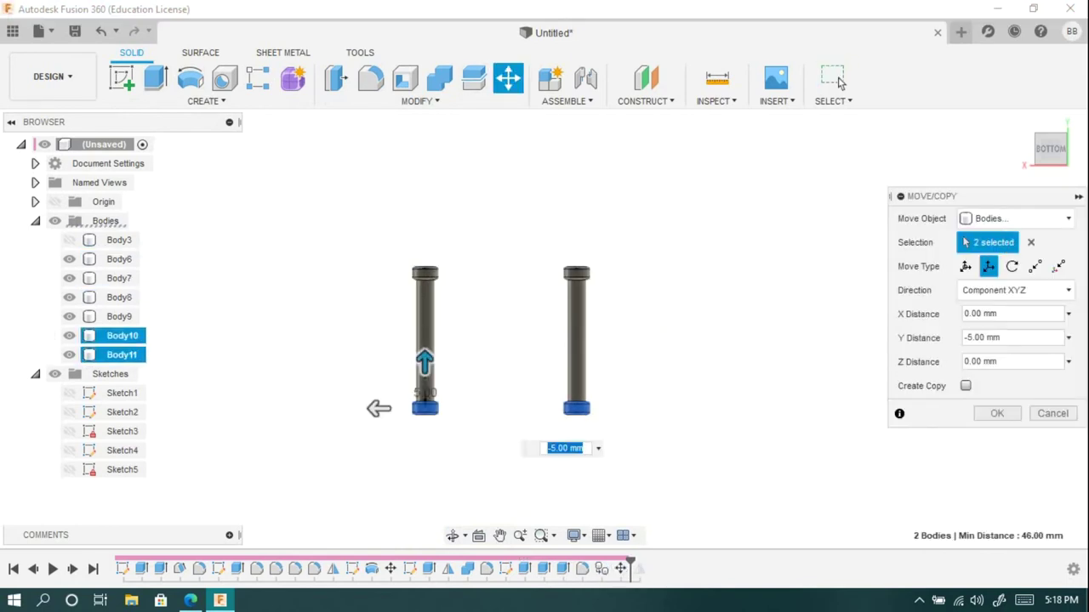
pyautogui.press('Return')
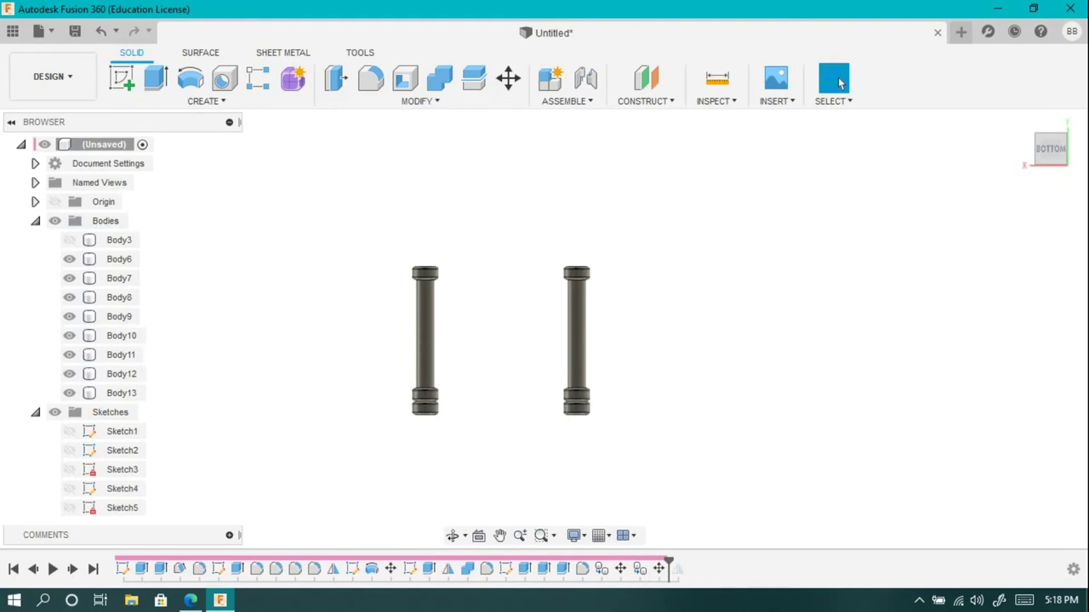
# - Join the bolt shank and head pieces into a single bolt body
pyautogui.click(119, 297)
pyautogui.click(119, 278)
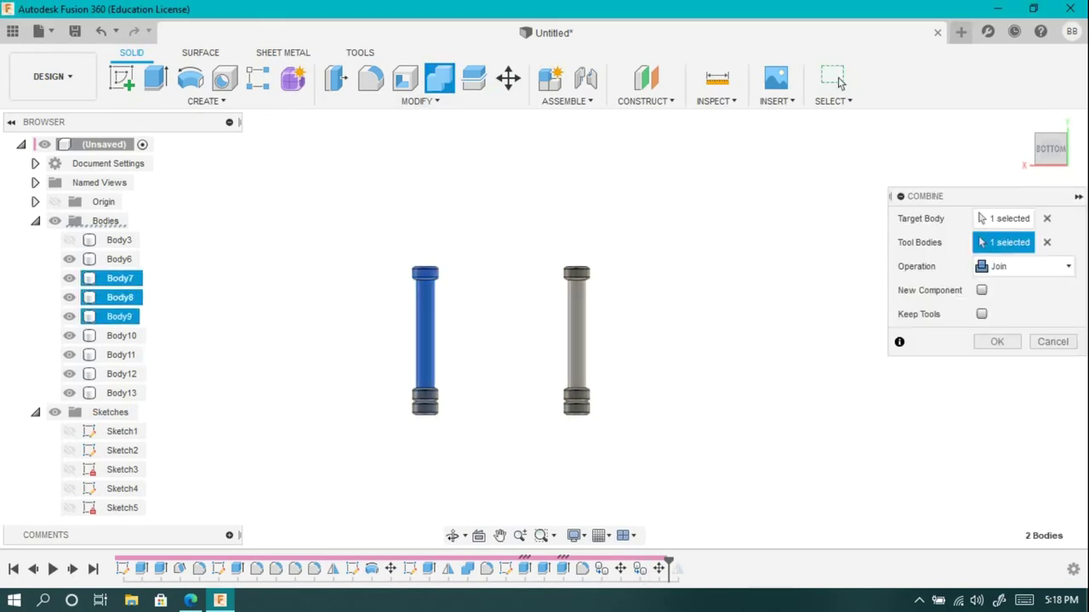
pyautogui.click(119, 316)
pyautogui.click(119, 259)
pyautogui.press('Return')
# - Toggle the connecting rod body's visibility, leaving it hidden
pyautogui.click(69, 239)
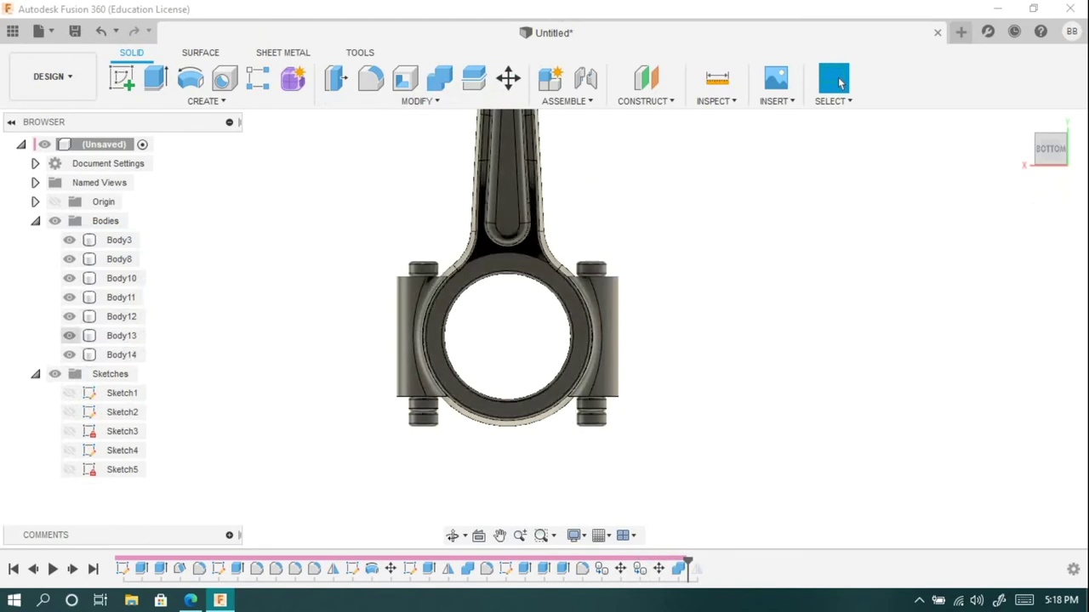
pyautogui.scroll(-5, 283, 451)
pyautogui.scroll(2, 283, 451)
pyautogui.click(119, 240)
pyautogui.press('v')
pyautogui.press('v')
pyautogui.press('v')
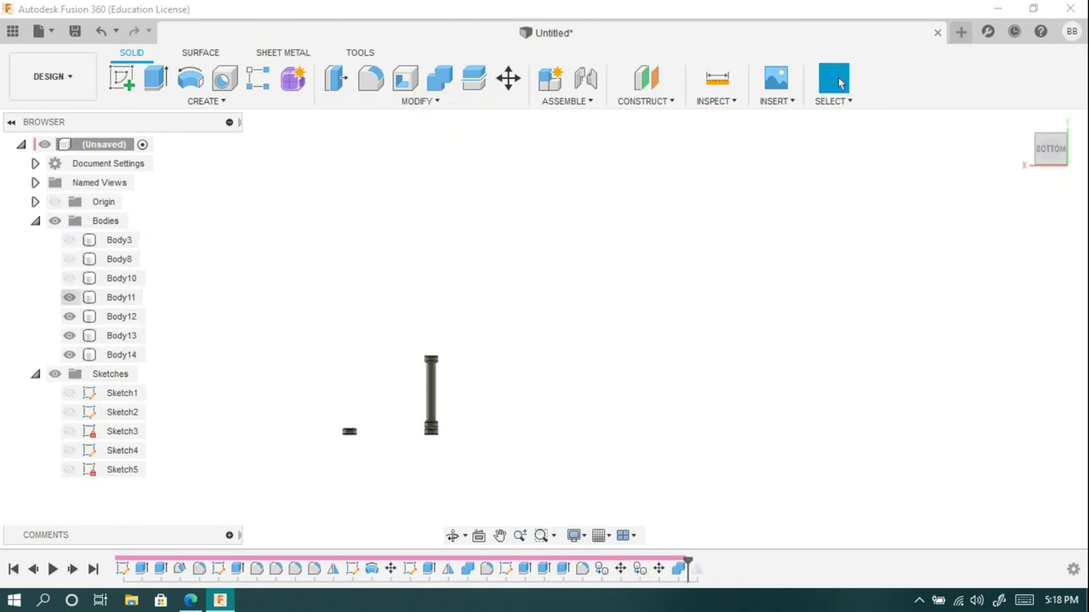
pyautogui.press('v')
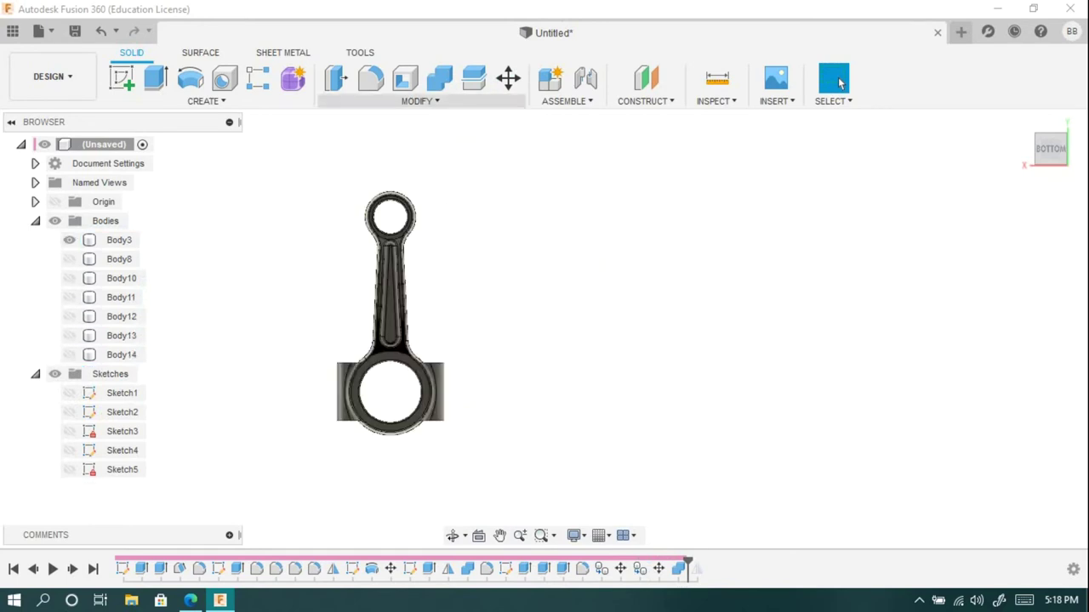
# - Try a Move/Copy of the rod body along X, then cancel it
pyautogui.press('m')
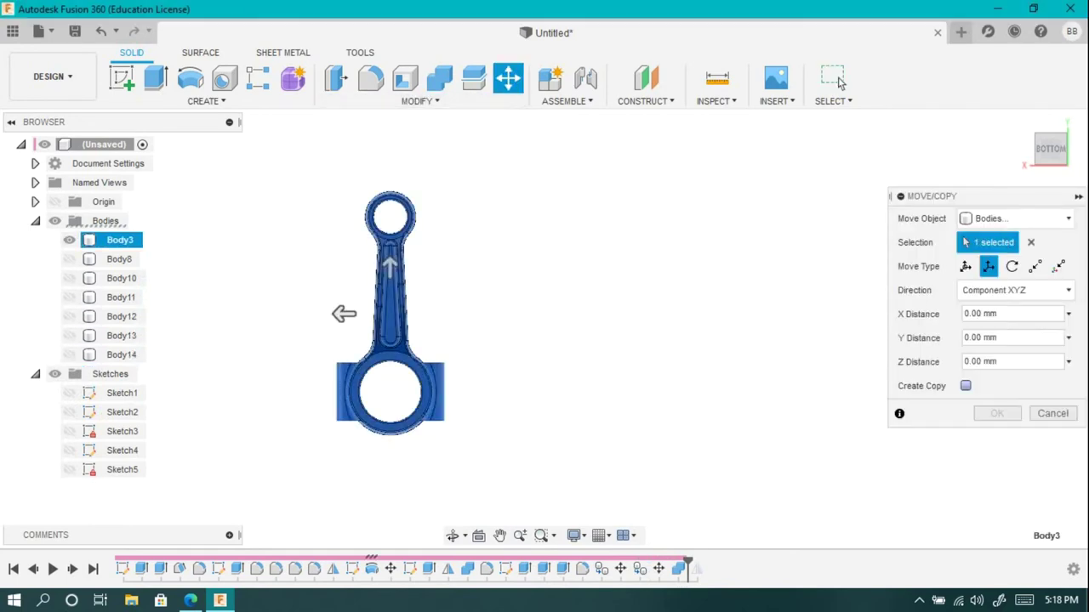
pyautogui.press('ctrl')
pyautogui.click(345, 313)
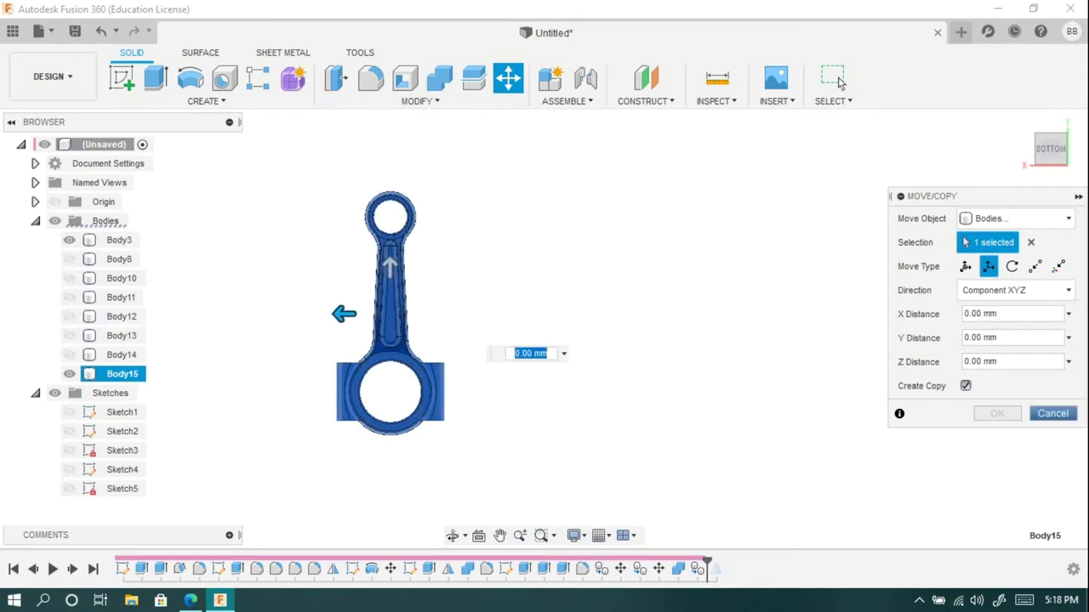
pyautogui.click(838, 81)
# - Cut Body3 and paste it into the Bodies folder as Body15
pyautogui.click(119, 240)
pyautogui.rightClick(122, 244)
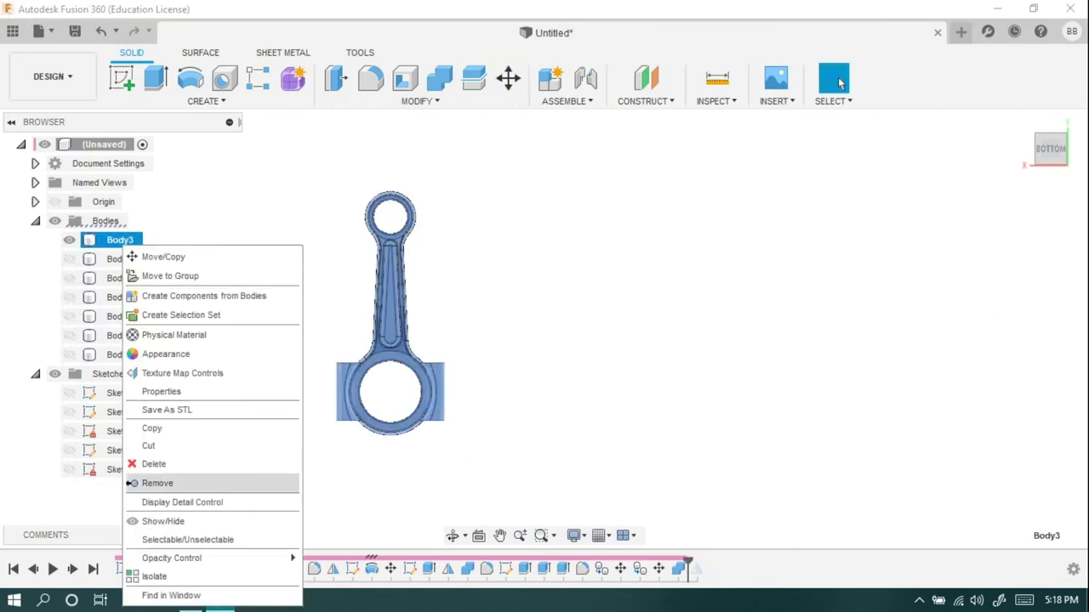
pyautogui.click(149, 446)
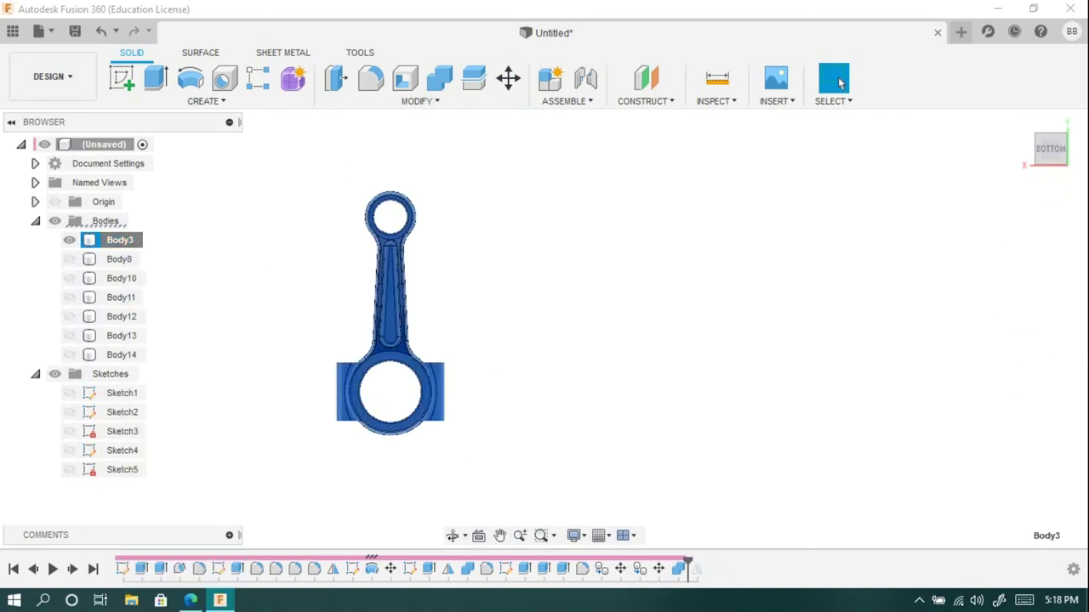
pyautogui.rightClick(118, 223)
pyautogui.click(140, 293)
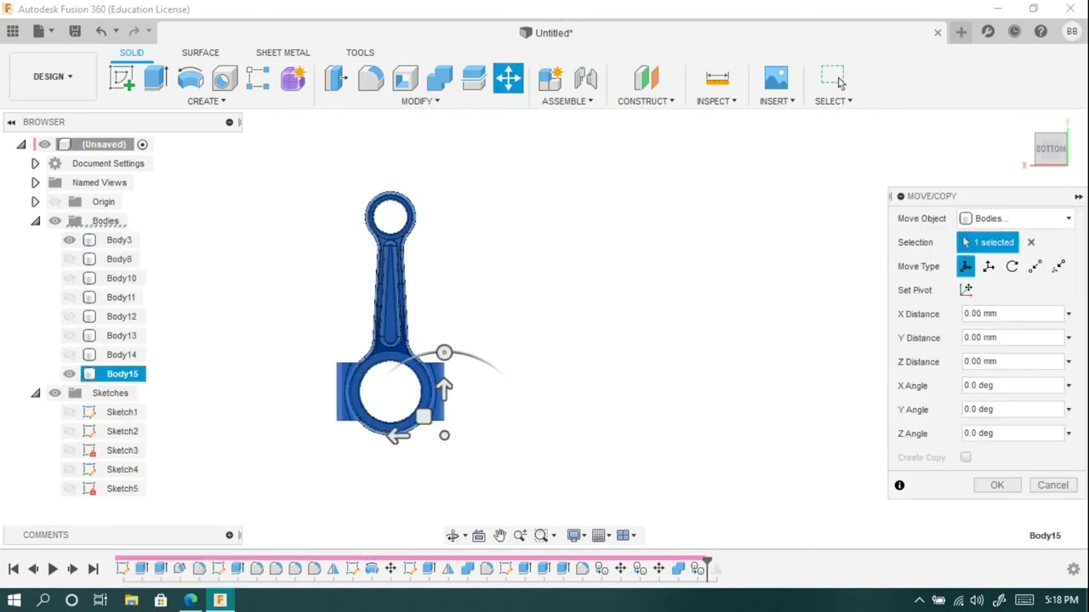
pyautogui.press('Return')
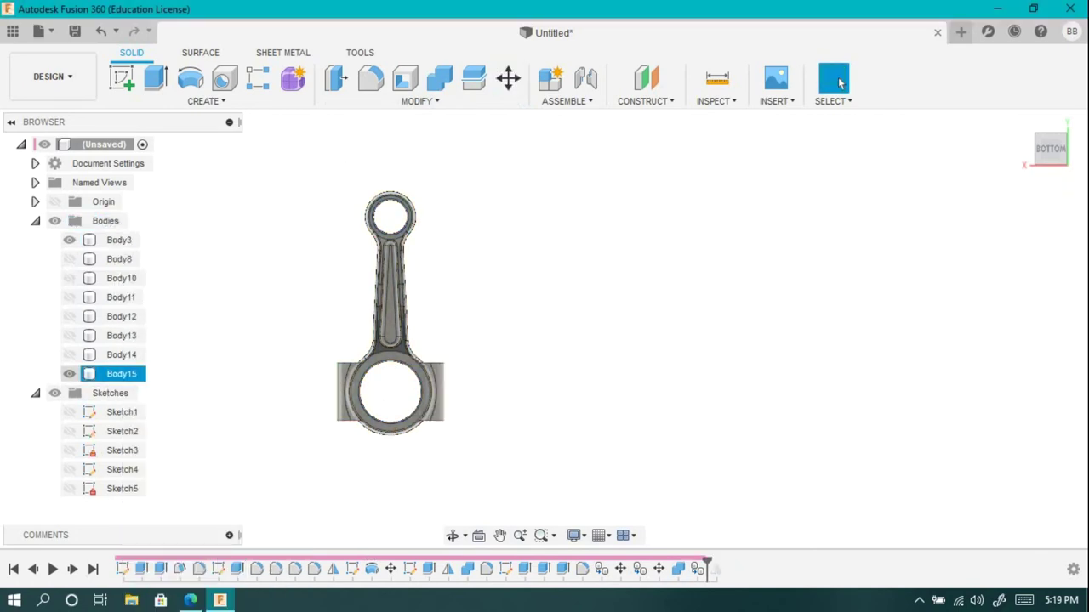
pyautogui.click(122, 78)
# - Start Sketch6 on the origin plane and draw a rectangle across the big-end bore
pyautogui.click(340, 338)
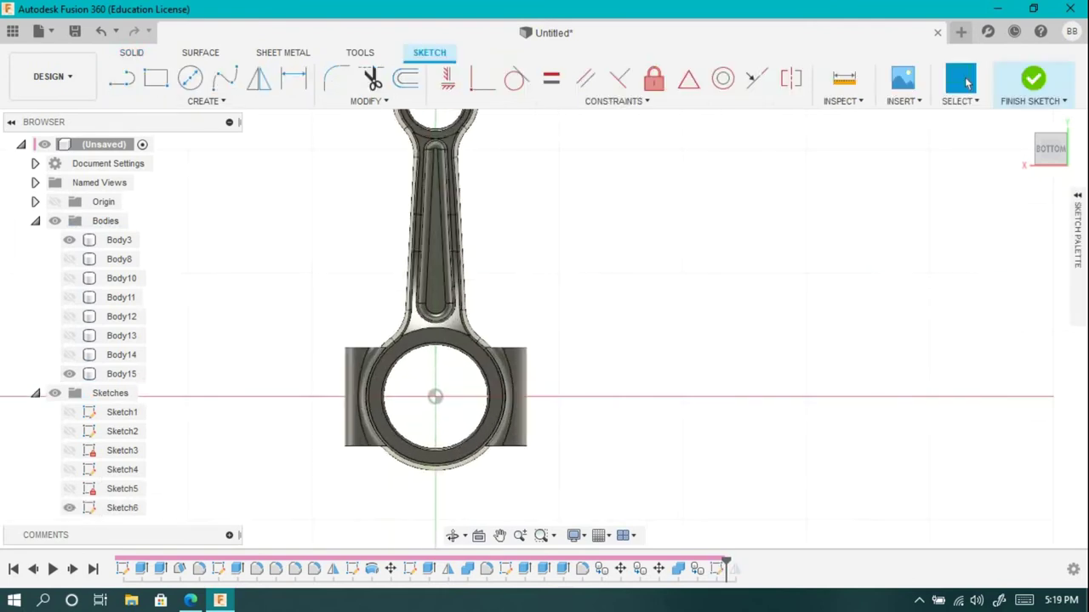
pyautogui.press('r')
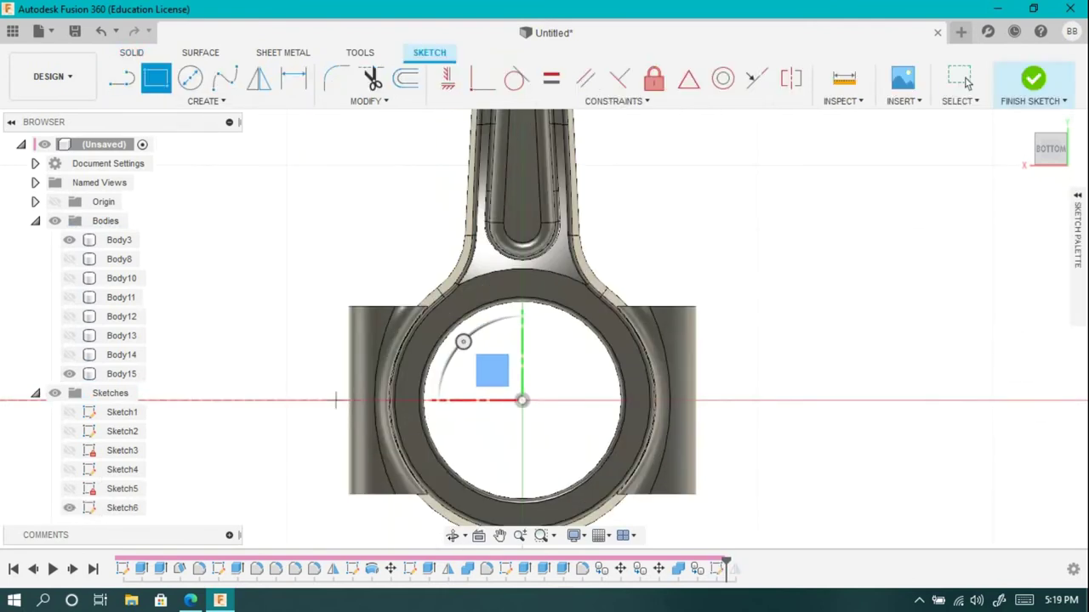
pyautogui.click(332, 393)
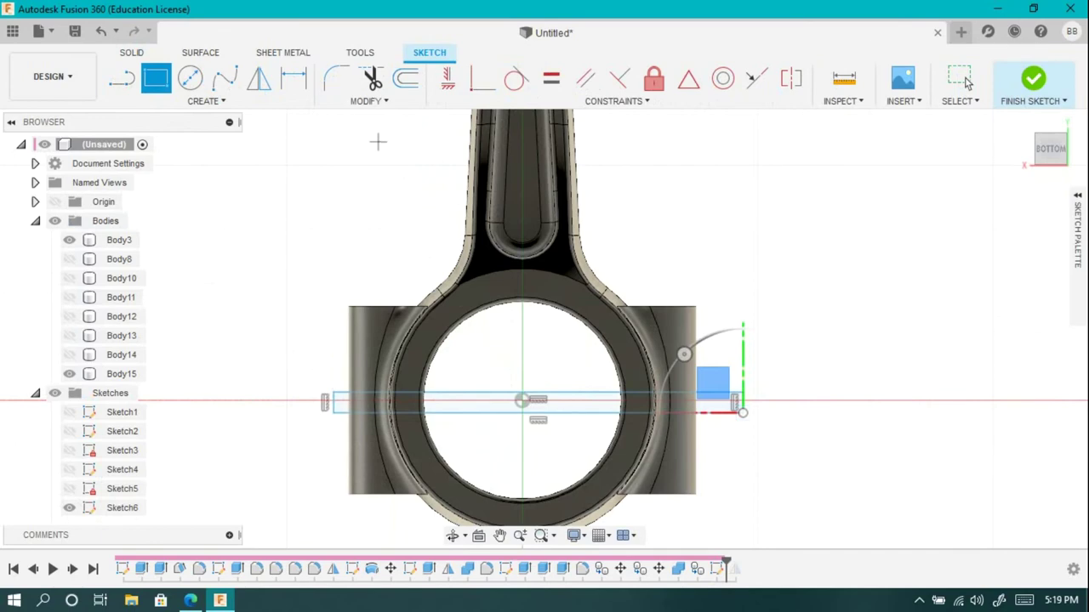
pyautogui.press('d')
pyautogui.click(325, 402)
pyautogui.click(270, 351)
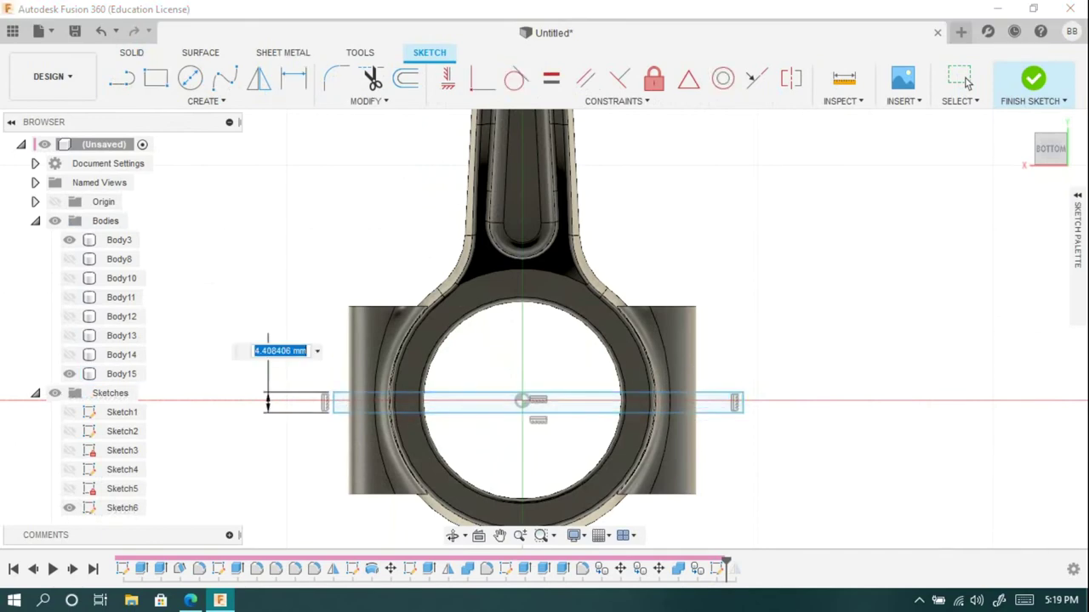
pyautogui.press('Return')
# - Dimension the rectangle's height to 0.5 mm and finish the sketch
pyautogui.scroll(3, 516, 422)
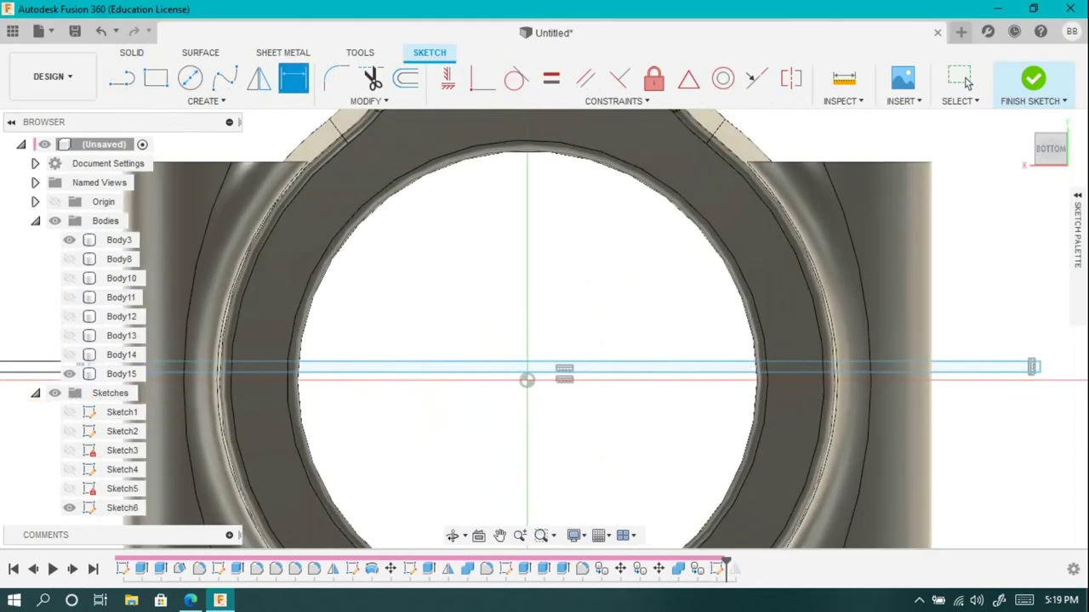
pyautogui.click(579, 367)
pyautogui.click(637, 374)
pyautogui.scroll(-3, 674, 396)
pyautogui.click(851, 364)
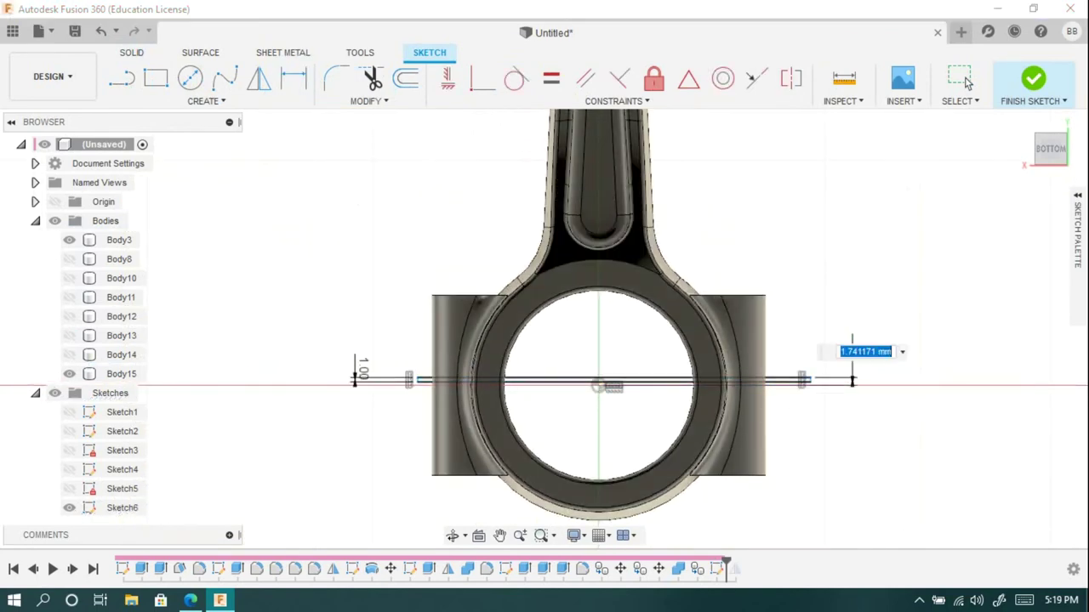
pyautogui.write('.5')
pyautogui.press('Return')
pyautogui.click(1033, 78)
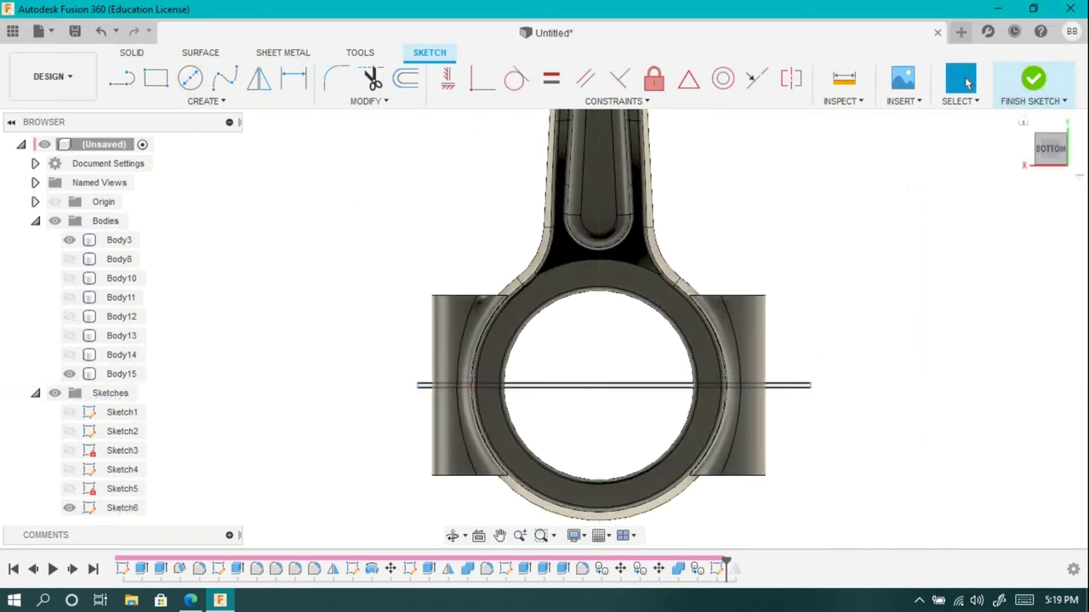
pyautogui.press('e')
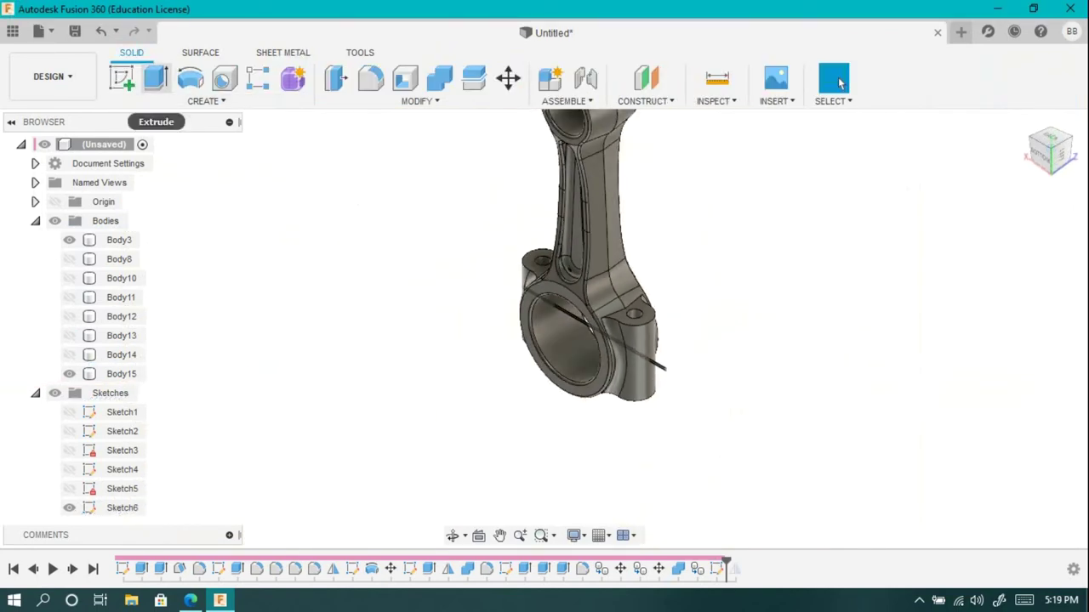
# - Extrude Sketch6 as a symmetric cut to split the rod's big end
pyautogui.write('-')
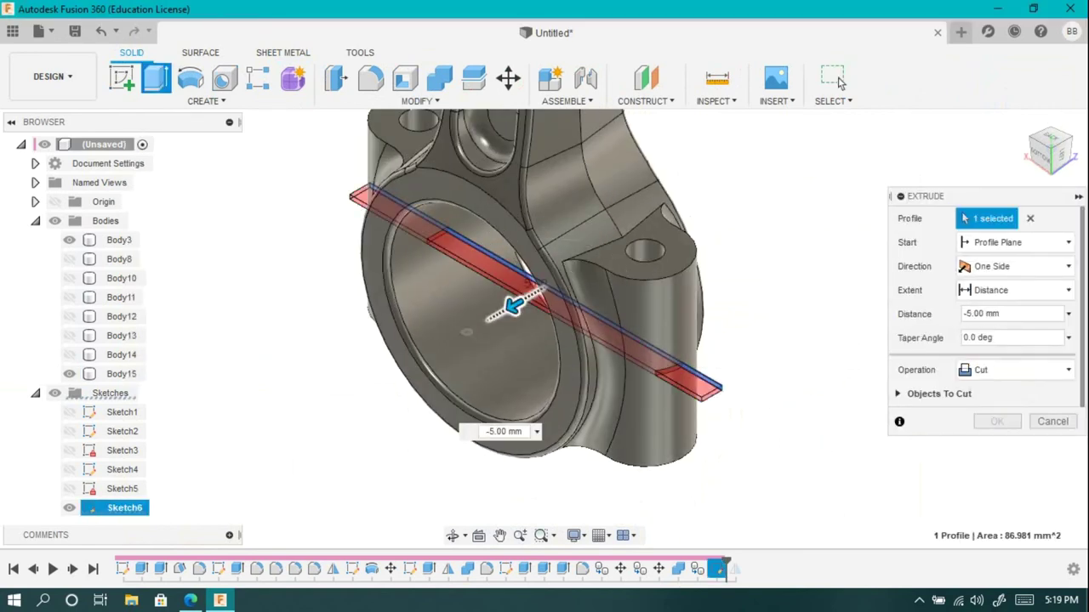
pyautogui.write('45')
pyautogui.click(1017, 370)
pyautogui.click(1017, 267)
pyautogui.click(996, 324)
pyautogui.click(992, 420)
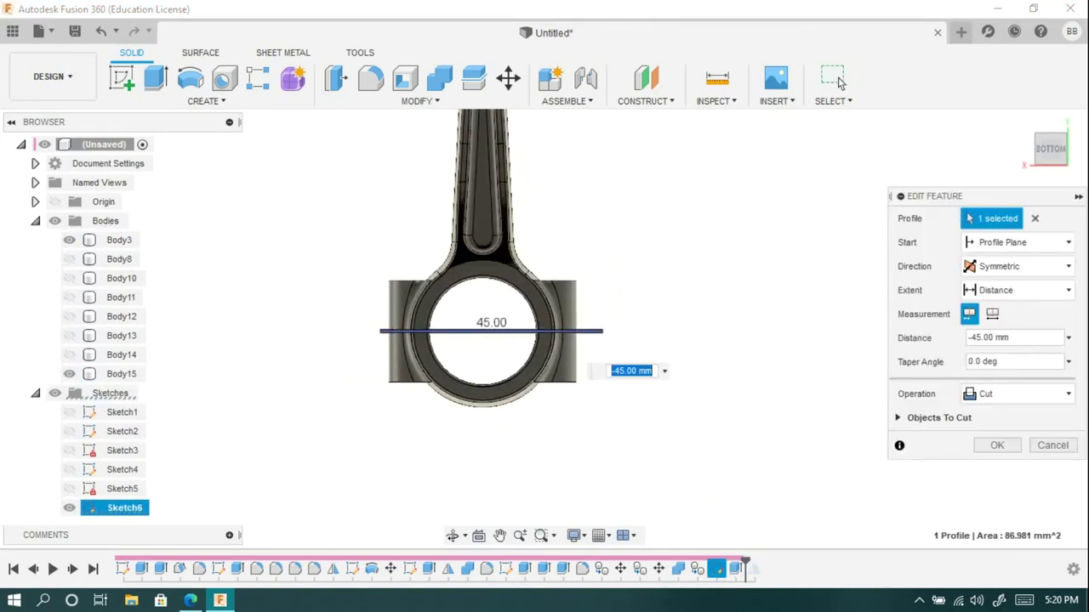
pyautogui.press('Return')
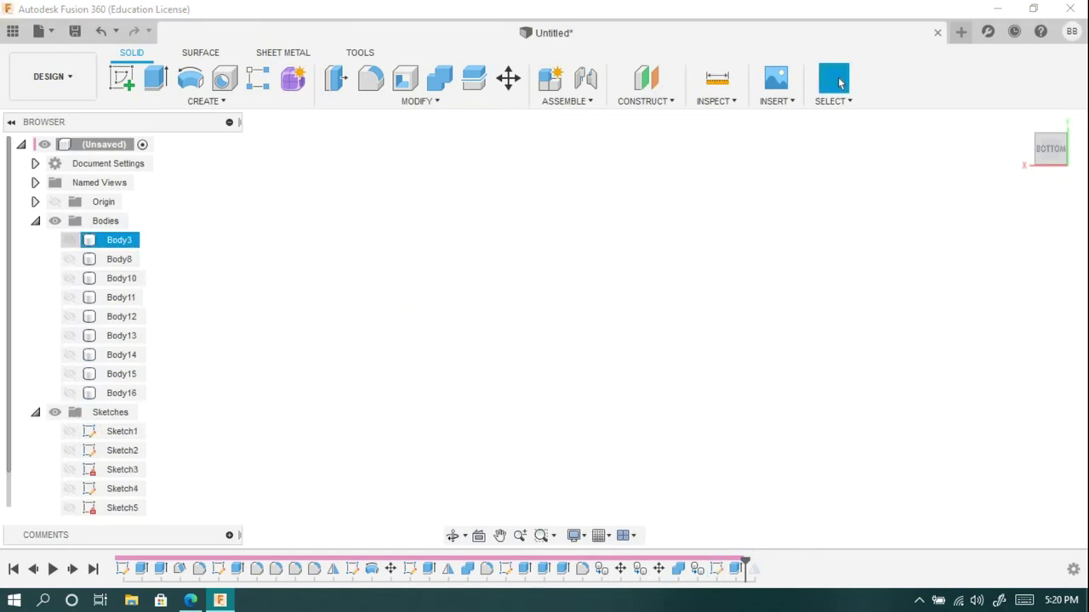
# - Show Body15 and extrude Sketch6 symmetrically 65 mm with Intersect
pyautogui.press('v')
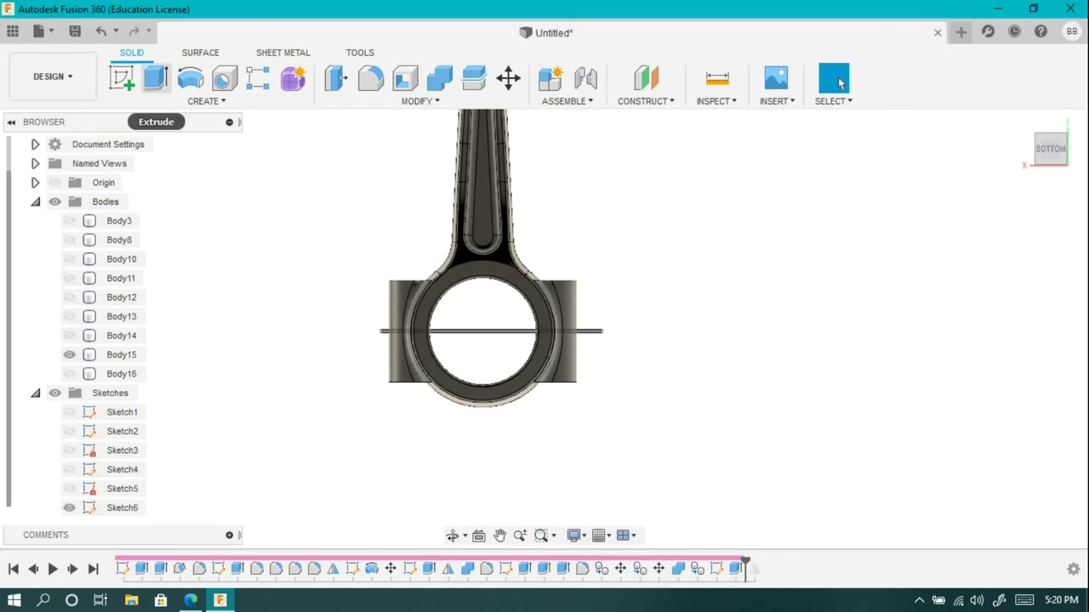
pyautogui.press('e')
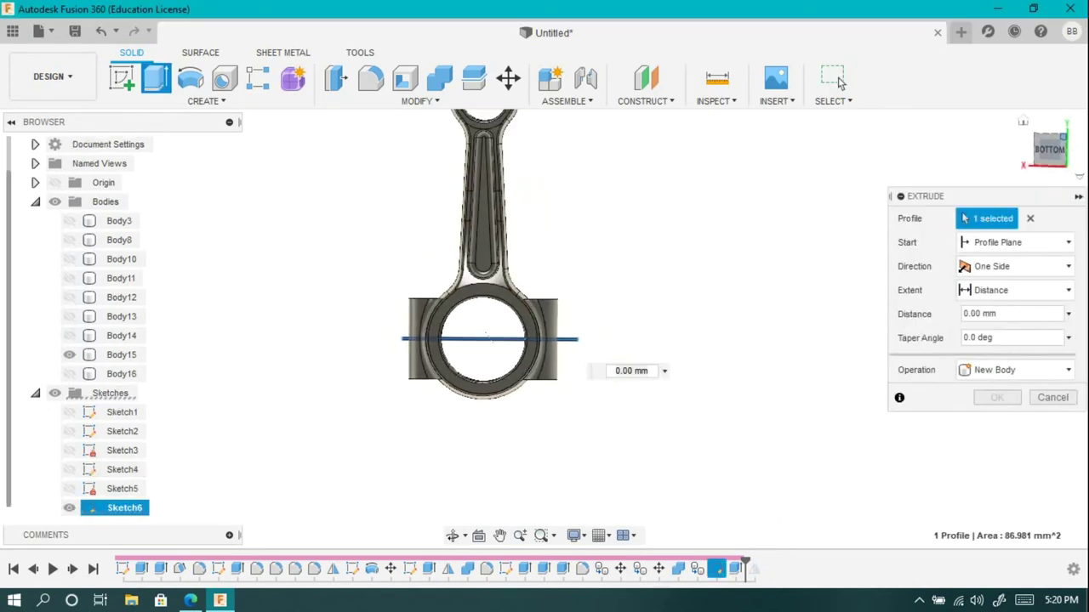
pyautogui.click(1016, 266)
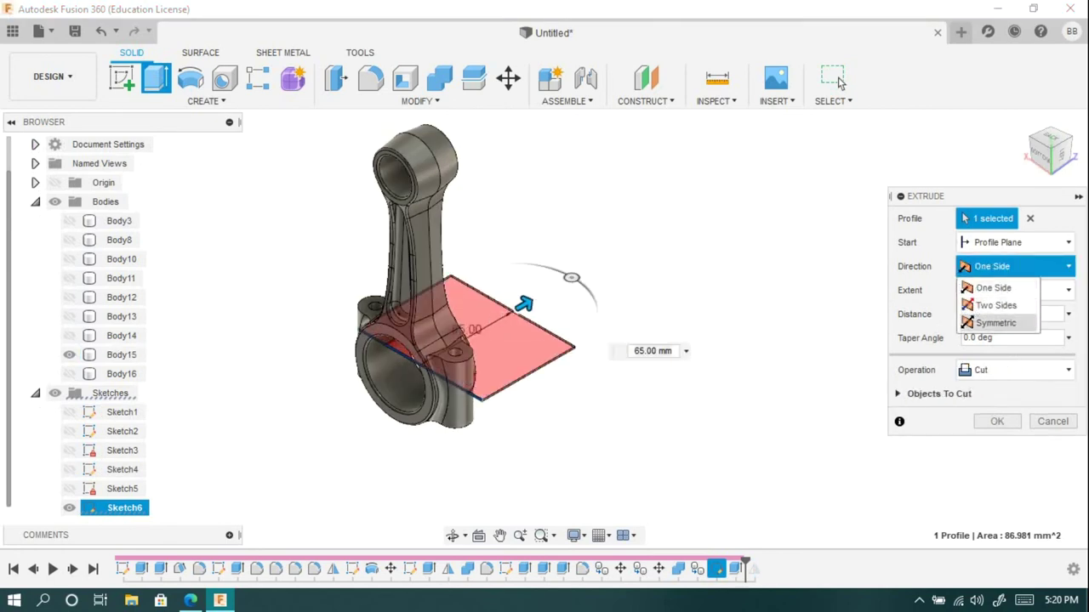
pyautogui.click(987, 319)
pyautogui.click(1017, 394)
pyautogui.click(997, 450)
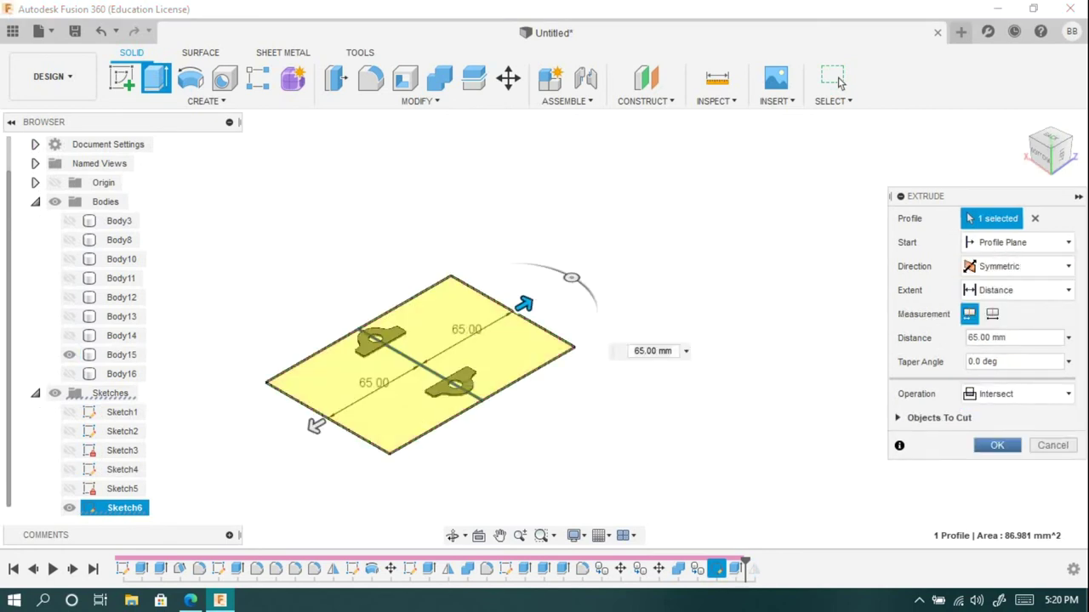
pyautogui.click(998, 445)
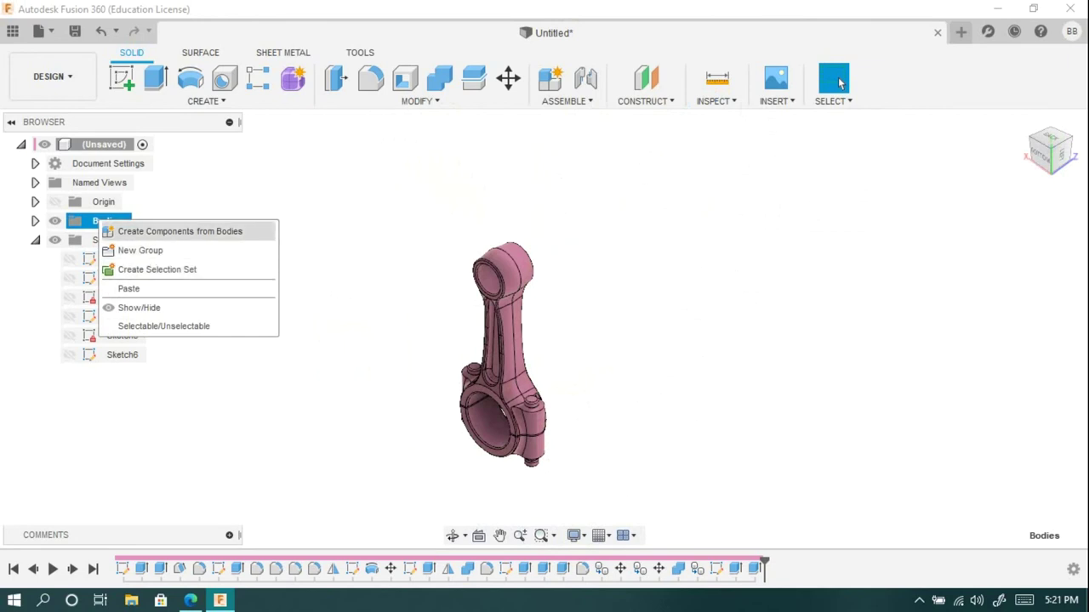
# - Convert all bodies into nine components, Component1:1 through Component9:1
pyautogui.press('Return')
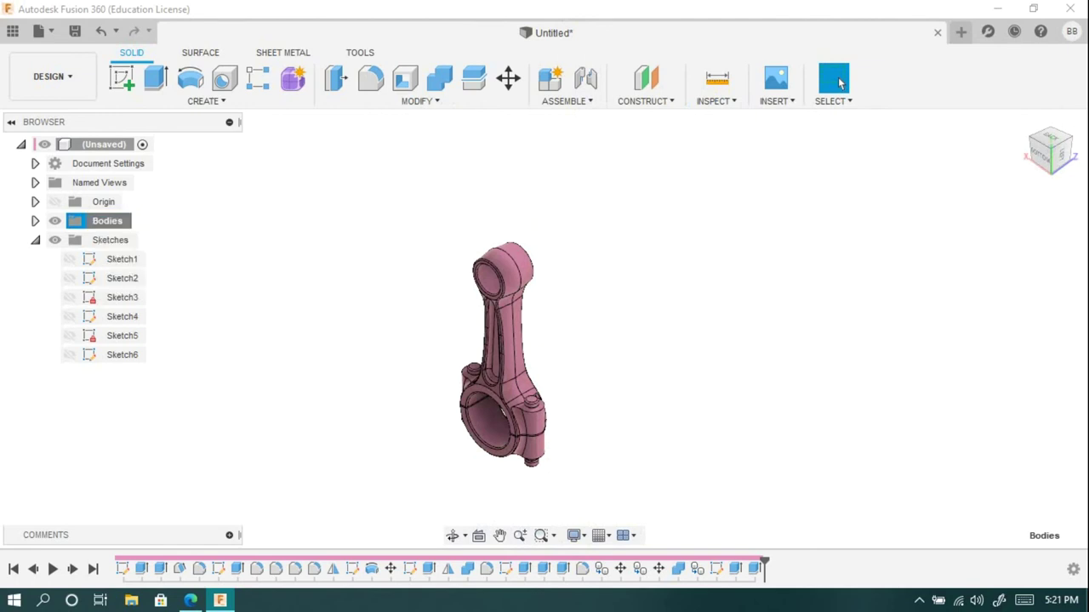
pyautogui.scroll(5, 475, 457)
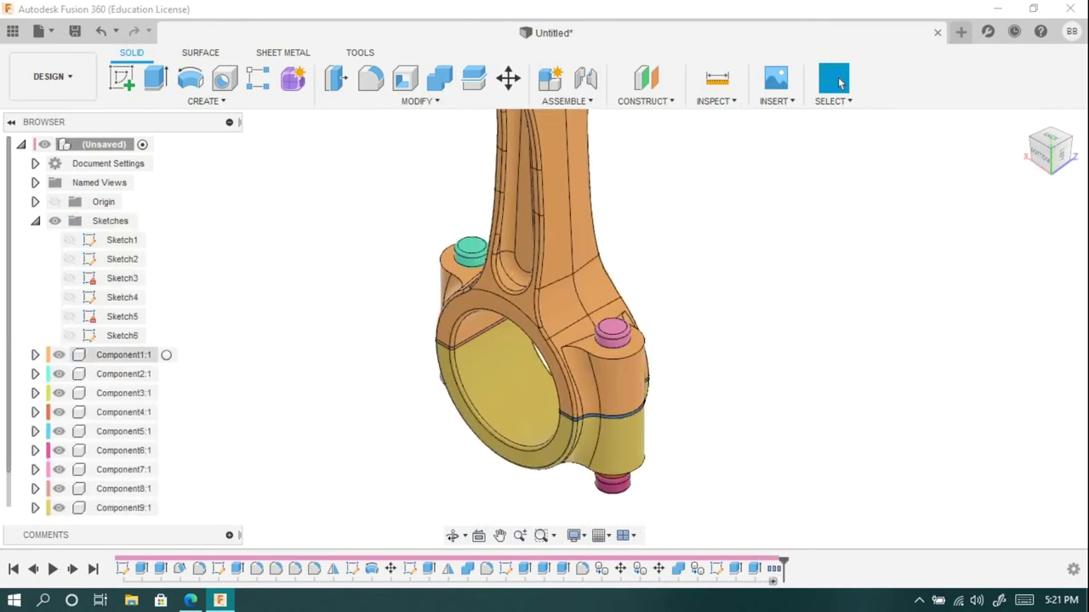
pyautogui.scroll(-4, 556, 404)
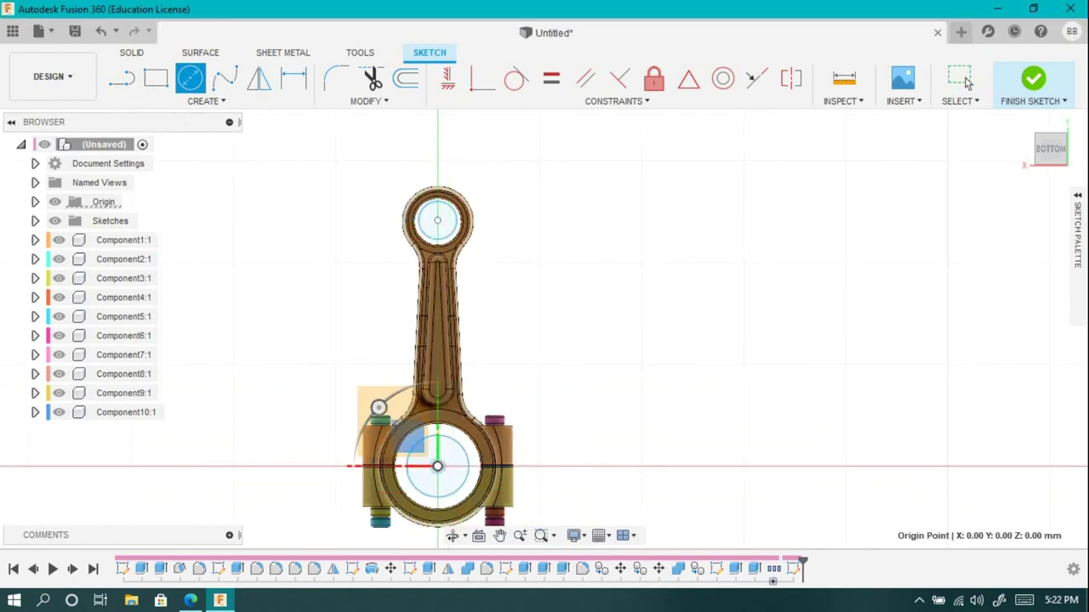
# - Place the circle and set the end-to-end distance to 120 mm
pyautogui.press('Return')
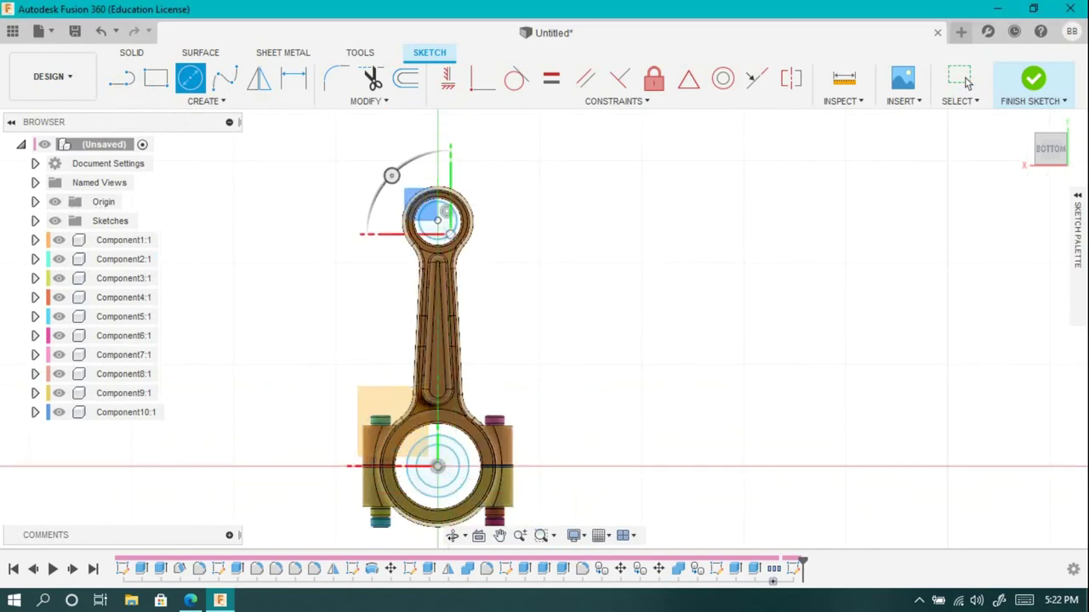
pyautogui.press('d')
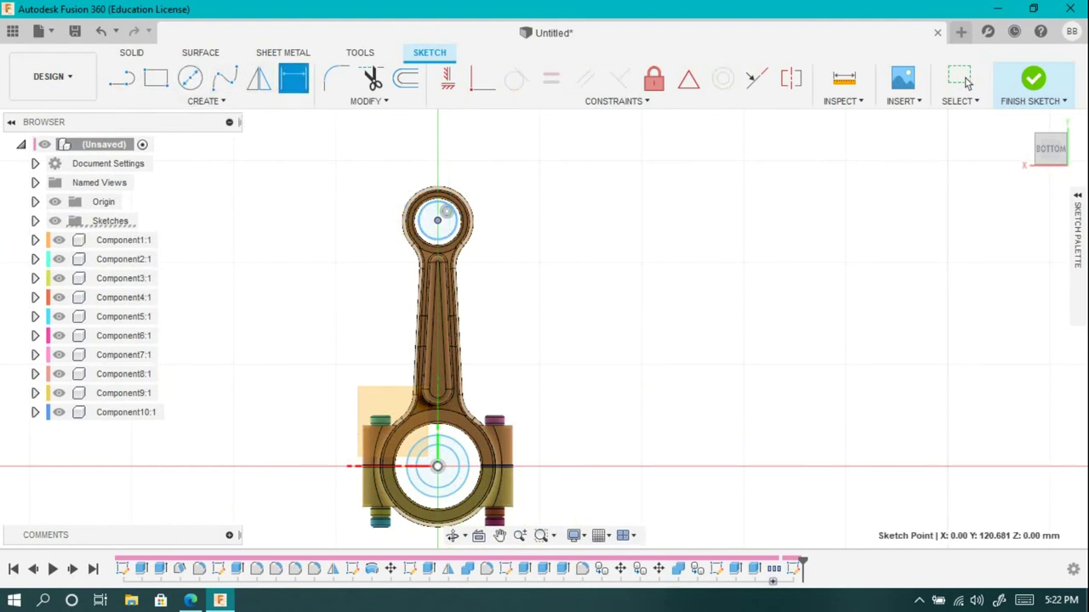
pyautogui.click(594, 400)
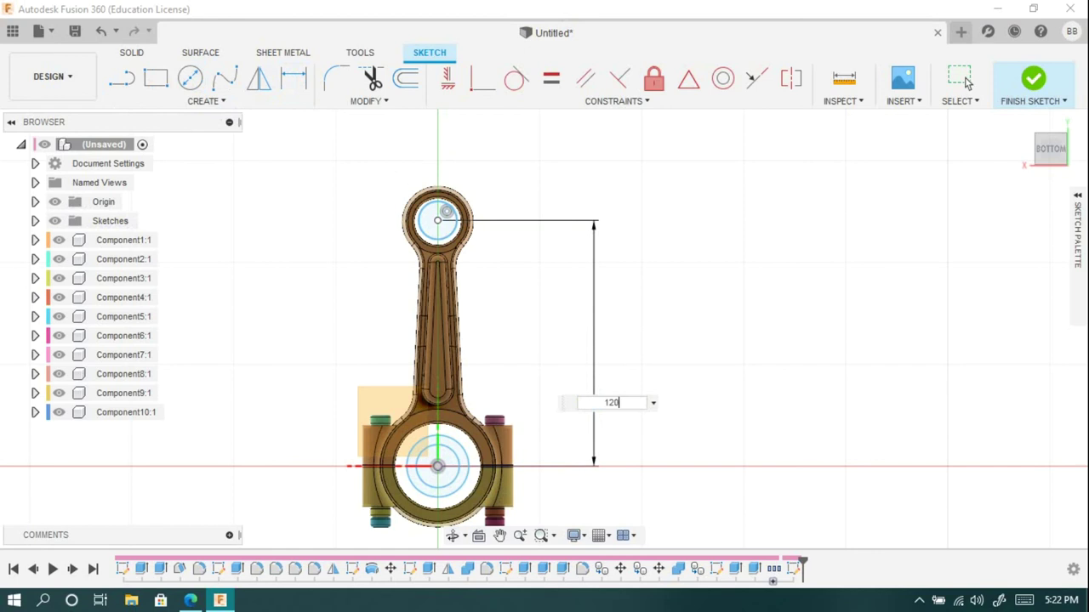
pyautogui.press('Return')
# - Dimension the two big-end circles to Ø40 and Ø42 mm
pyautogui.moveTo(437, 465); pyautogui.dragTo(466, 329, button='middle')
pyautogui.click(435, 311)
pyautogui.click(294, 236)
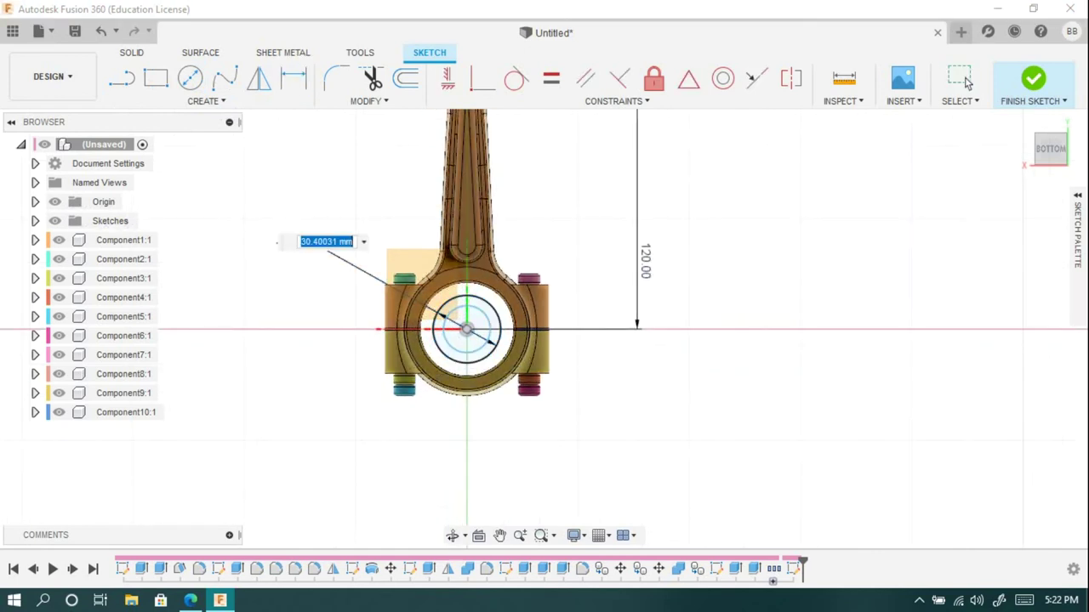
pyautogui.write('40')
pyautogui.press('Return')
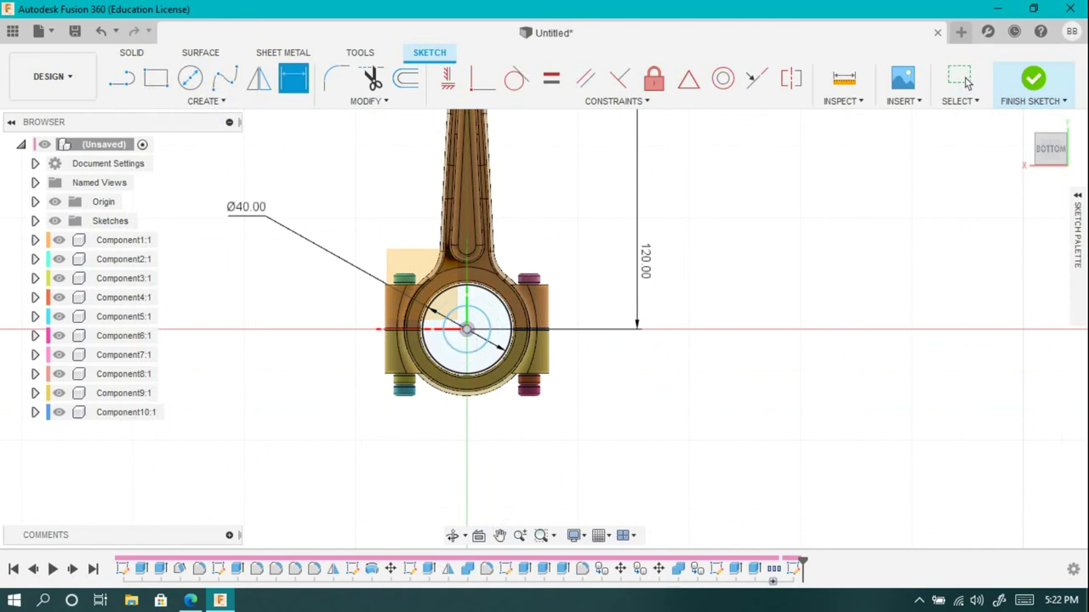
pyautogui.click(433, 358)
pyautogui.click(289, 367)
pyautogui.write('42')
pyautogui.press('Return')
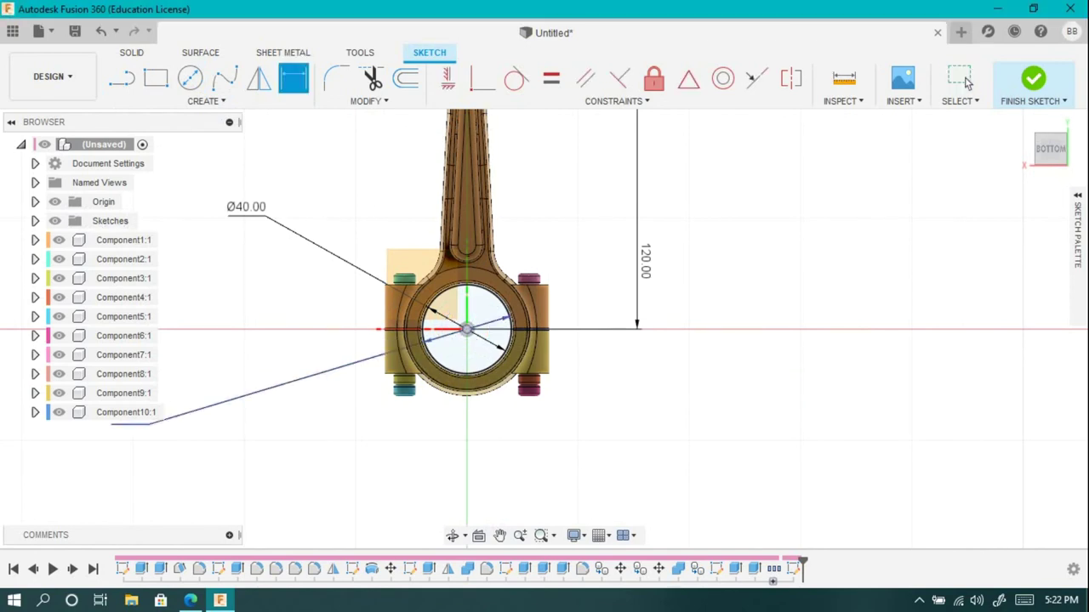
# - Set the small-end outer circle diameter to 23 mm
pyautogui.scroll(-5, 420, 383)
pyautogui.scroll(5, 446, 254)
pyautogui.scroll(2, 408, 189)
pyautogui.scroll(3, 377, 270)
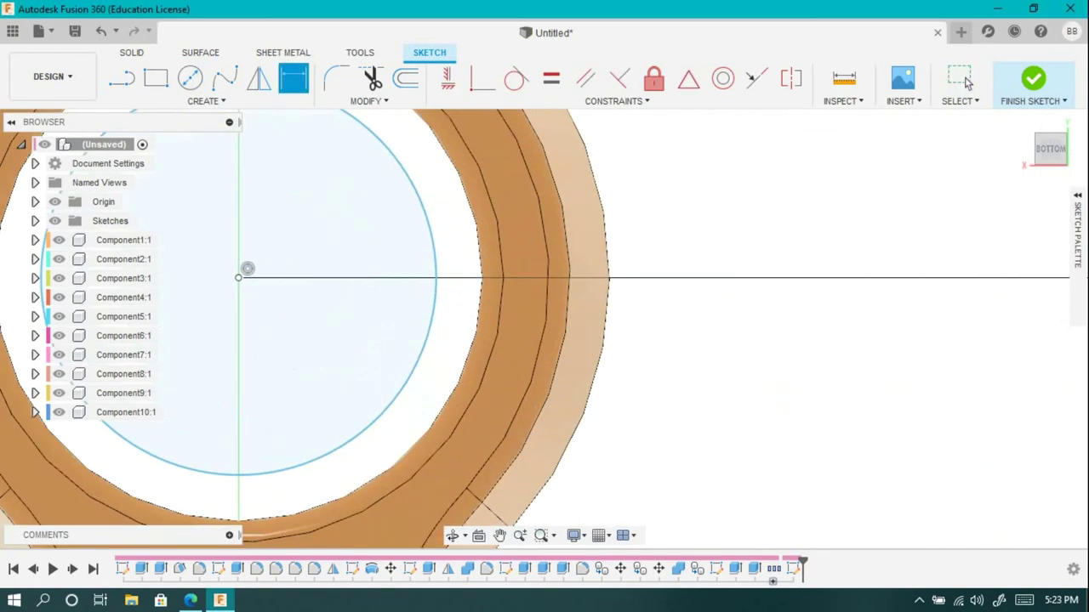
pyautogui.press('l')
pyautogui.click(239, 277)
pyautogui.write('23')
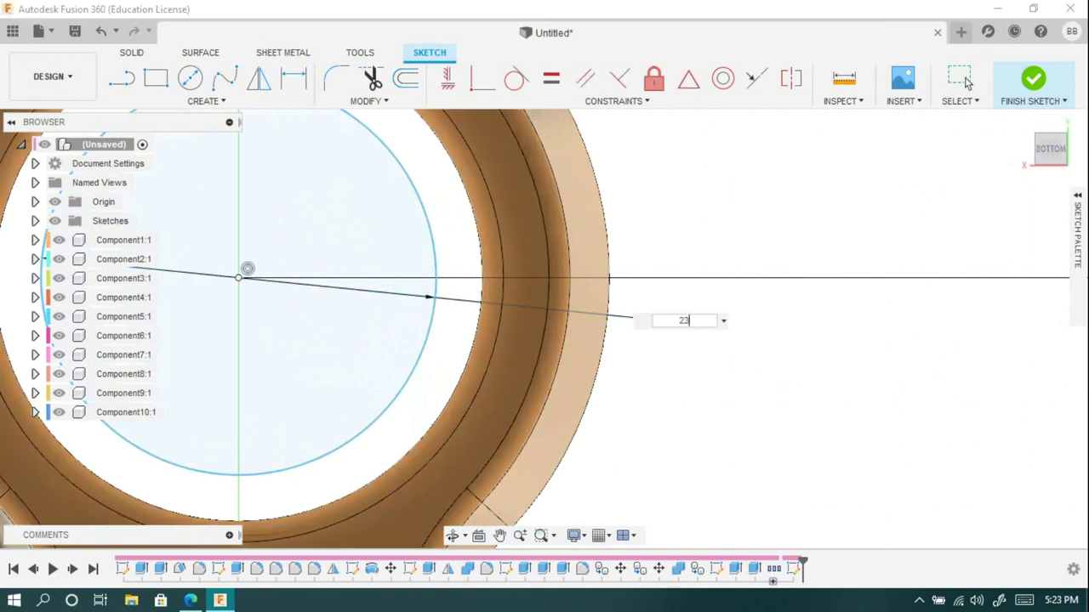
pyautogui.press('Return')
pyautogui.scroll(-3, 696, 396)
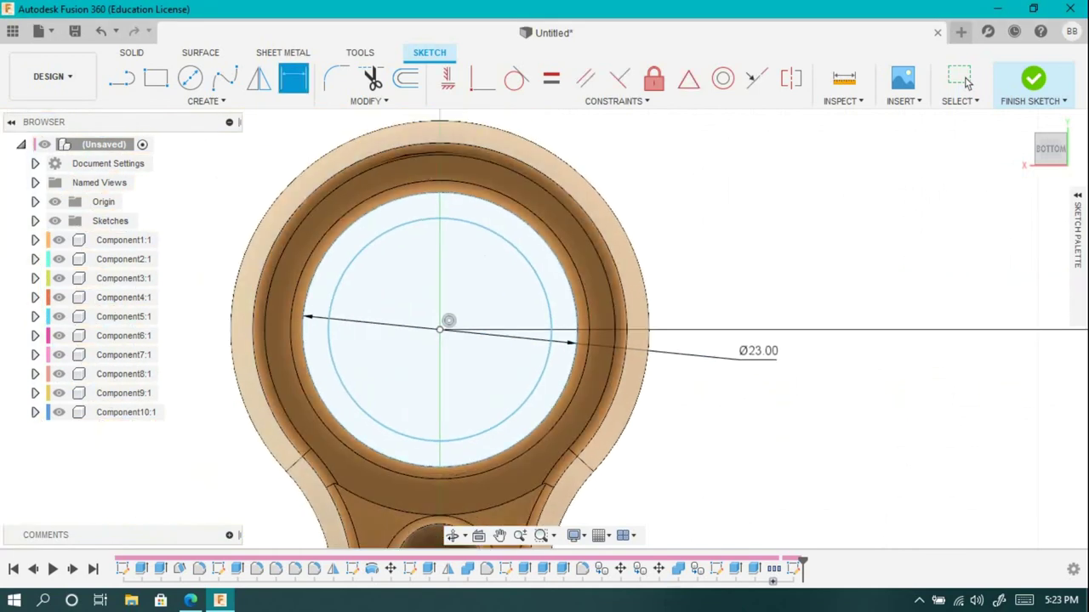
pyautogui.press('Escape')
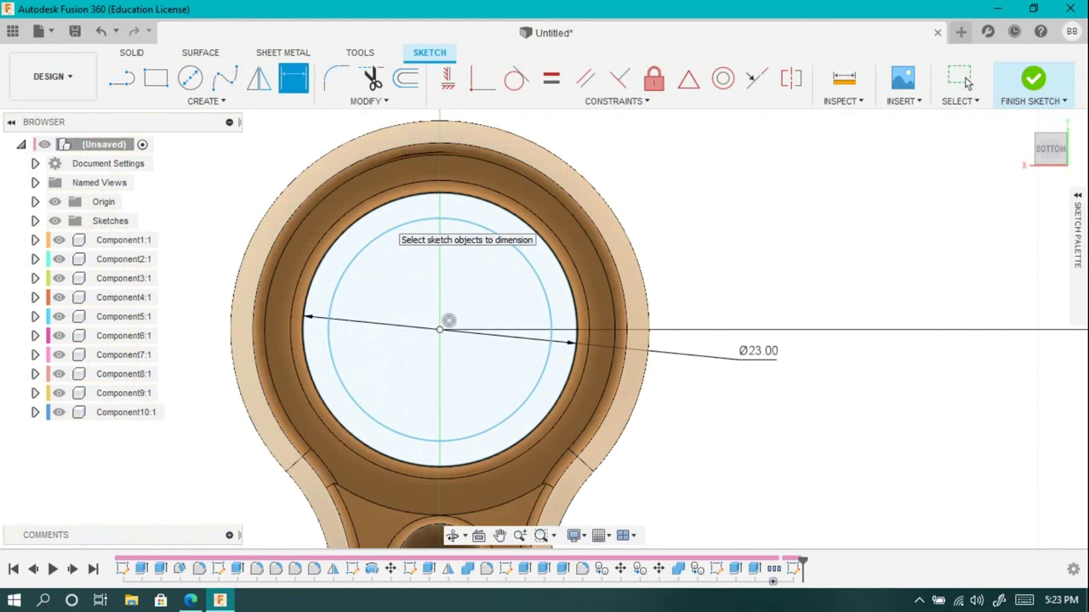
# - Set the small-end inner circle to Ø21 mm, keeping the outer at Ø23 mm
pyautogui.click(545, 292)
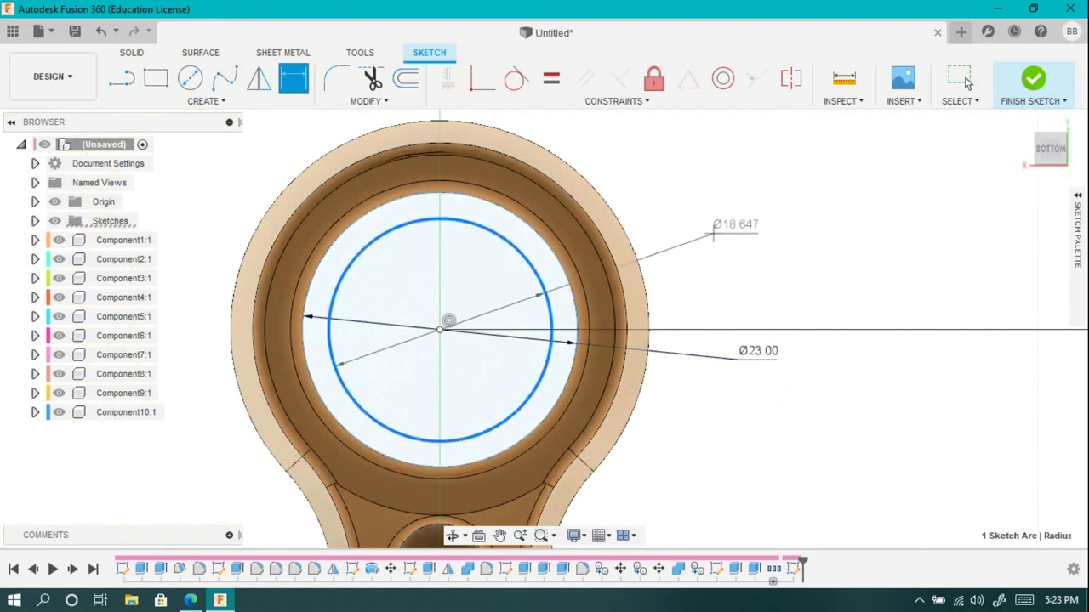
pyautogui.click(713, 234)
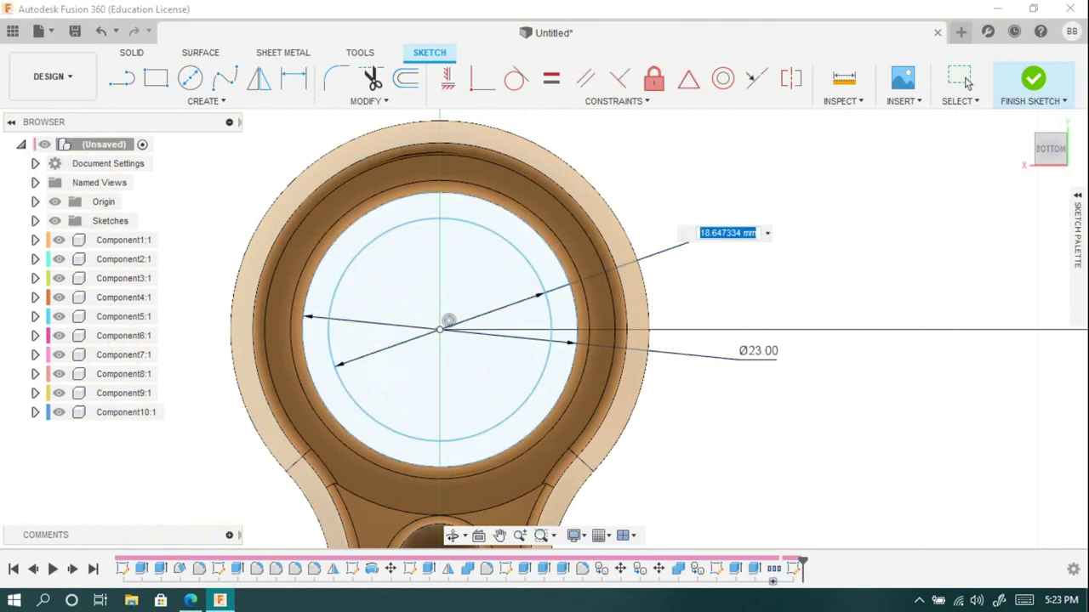
pyautogui.press('Return')
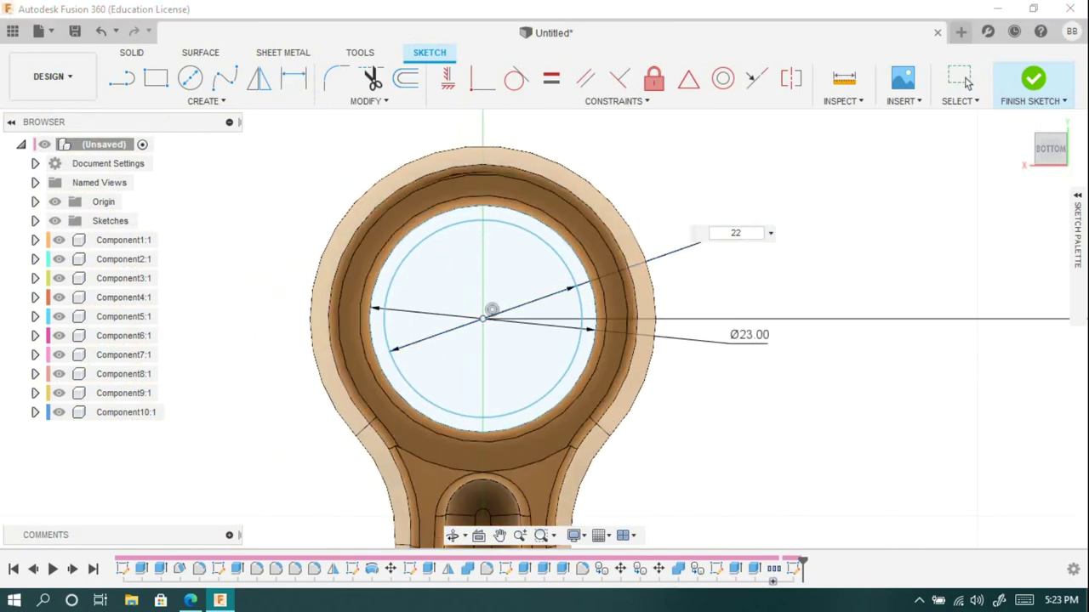
pyautogui.write('1')
pyautogui.press('Return')
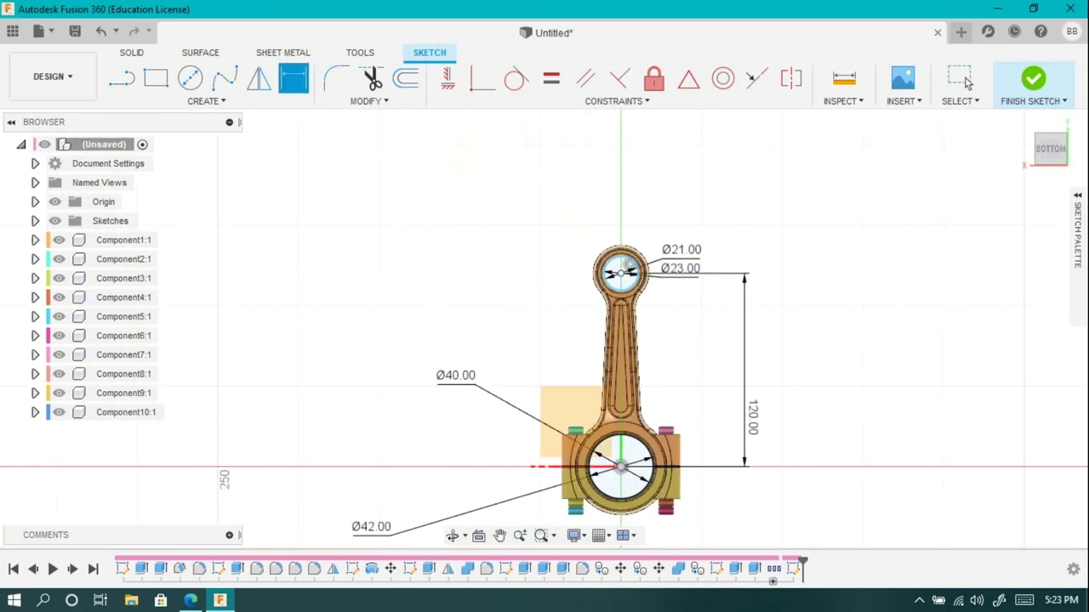
pyautogui.scroll(-3, 561, 510)
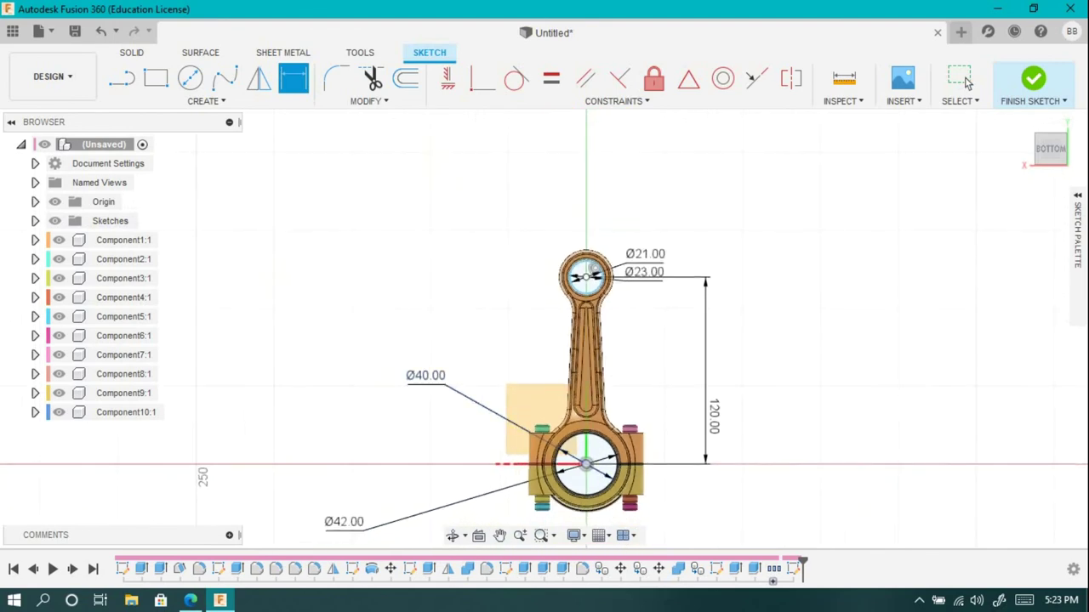
pyautogui.scroll(4, 596, 527)
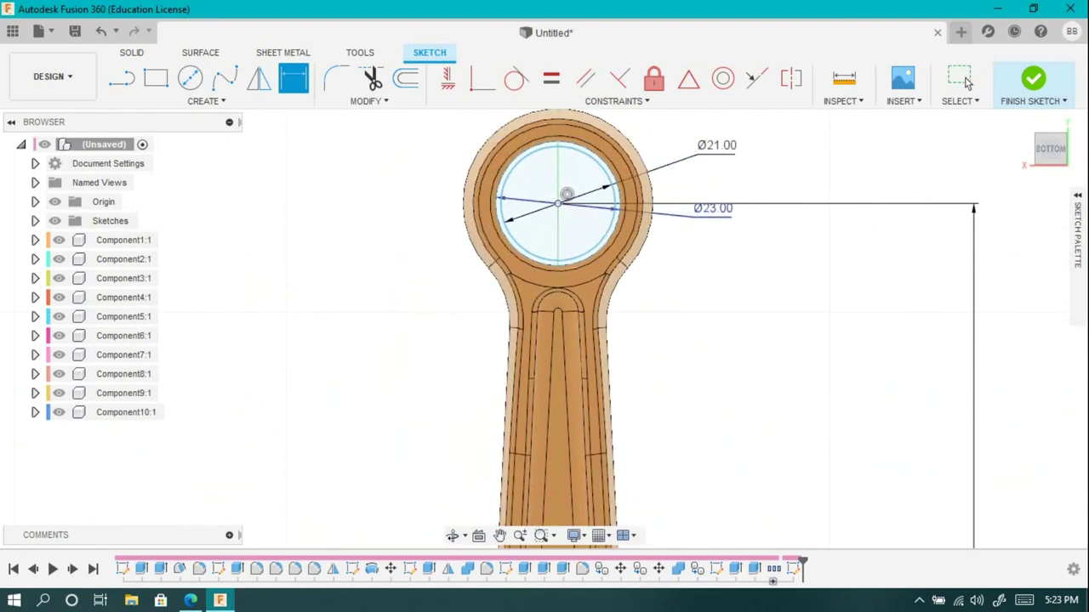
pyautogui.write('22')
pyautogui.press('Return')
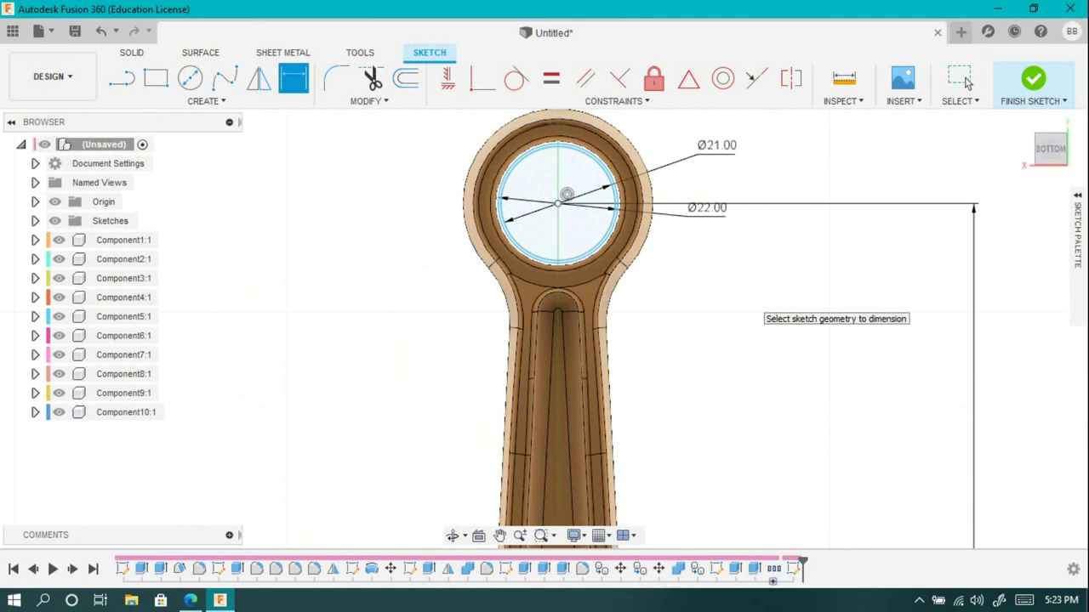
pyautogui.press('Return')
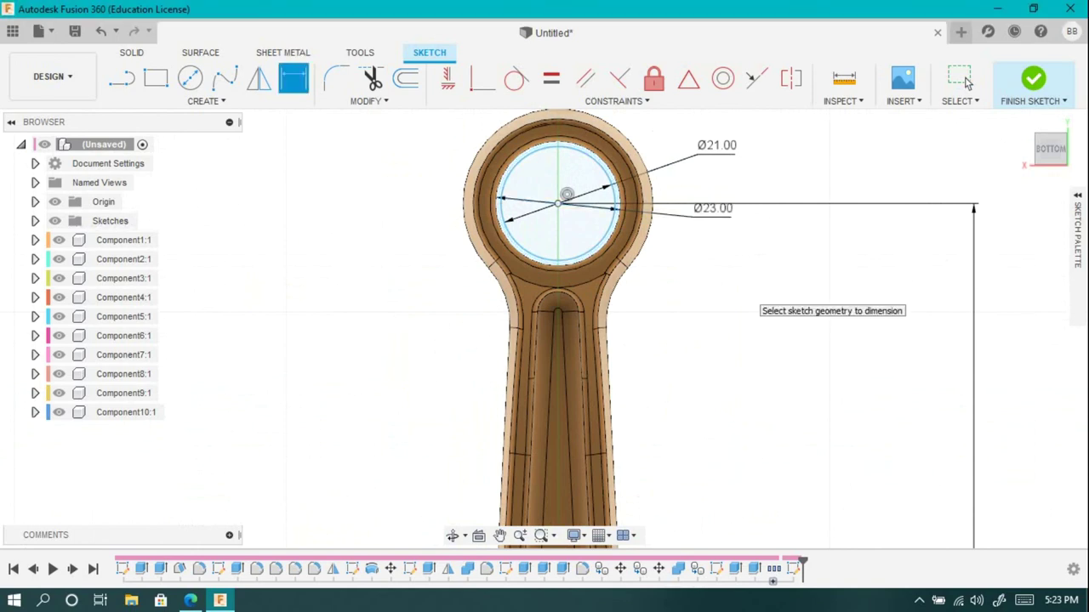
# - Draw lines across the small end and through the big end, then finish the sketch
pyautogui.press('l')
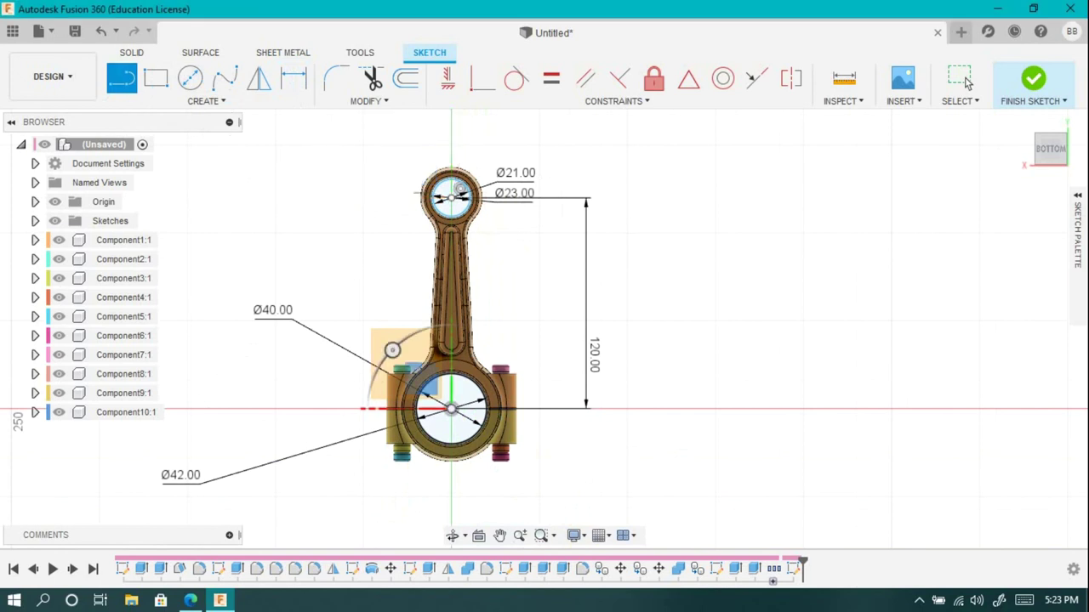
pyautogui.click(366, 197)
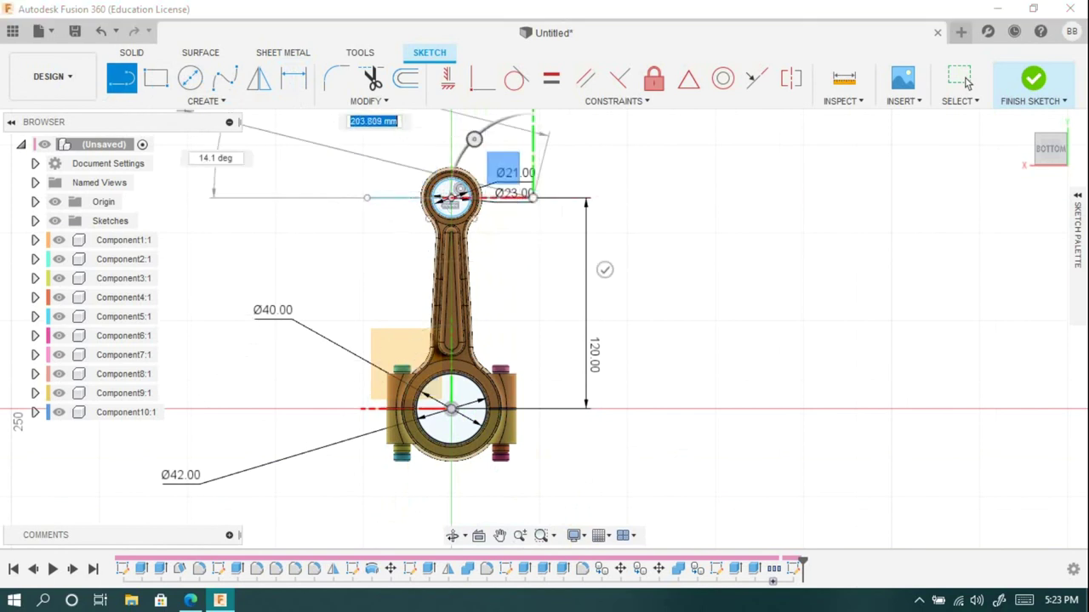
pyautogui.click(533, 197)
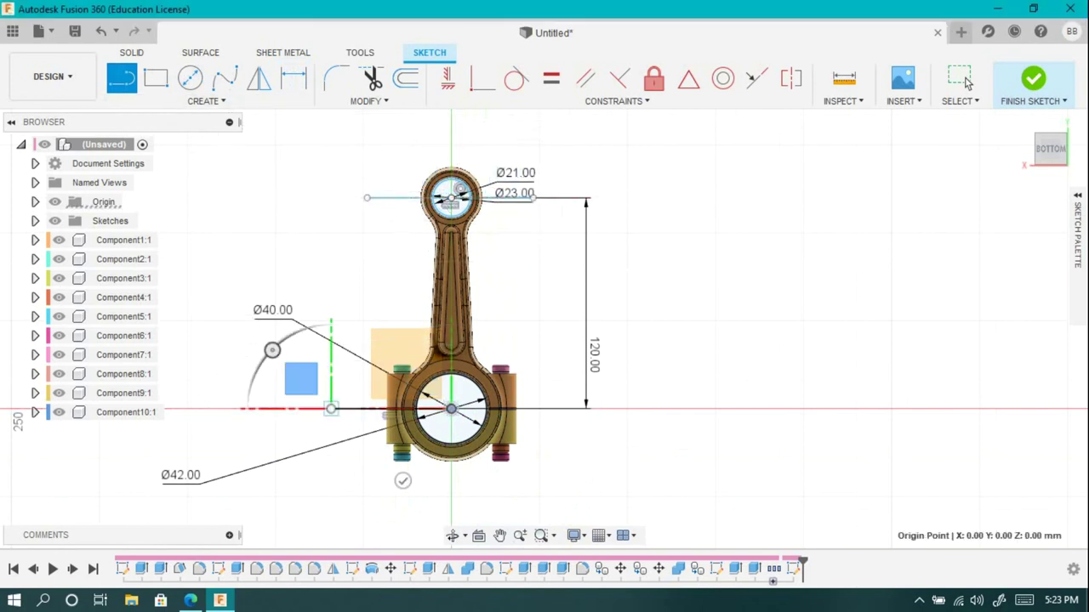
pyautogui.click(600, 408)
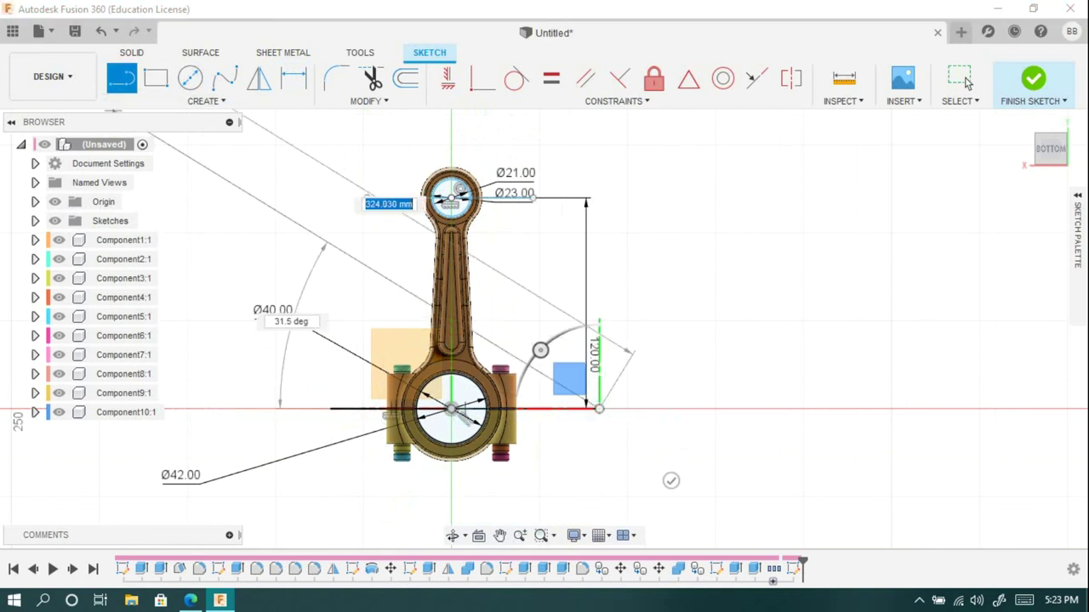
pyautogui.click(1033, 78)
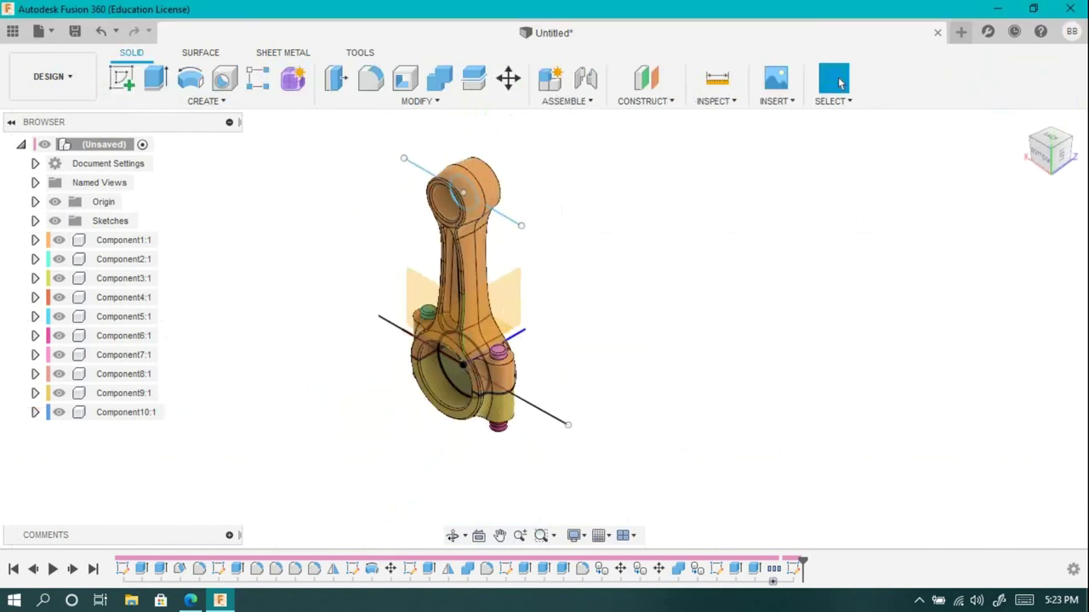
# - Hide Components 1 through 10 to isolate the sketch
pyautogui.click(59, 240)
pyautogui.click(59, 259)
pyautogui.click(59, 279)
pyautogui.click(59, 296)
pyautogui.click(59, 317)
pyautogui.click(59, 335)
pyautogui.click(59, 355)
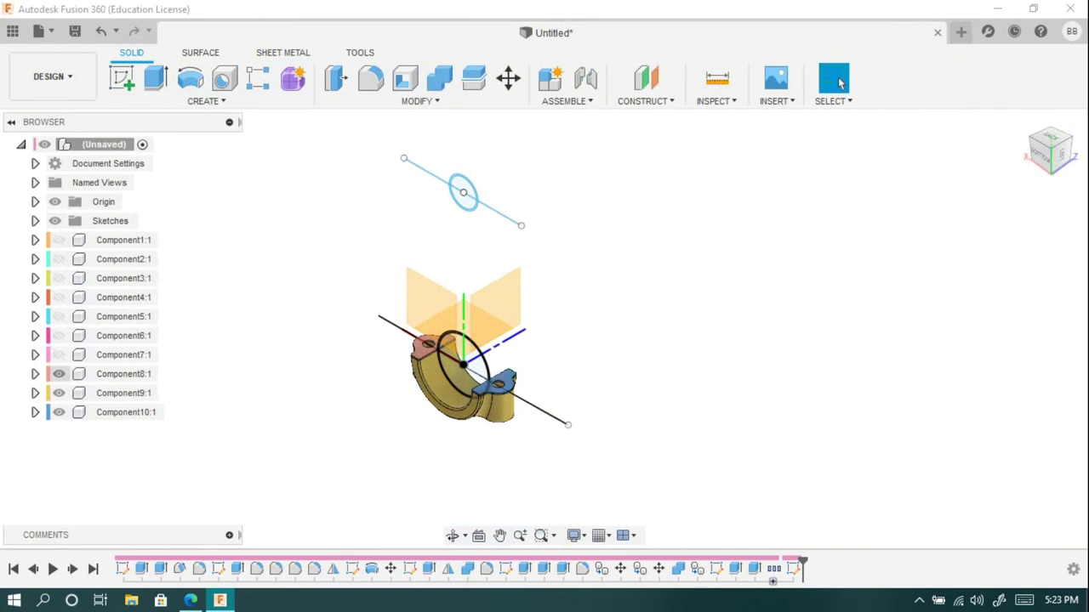
pyautogui.click(59, 374)
pyautogui.click(59, 393)
pyautogui.click(58, 412)
pyautogui.scroll(3, 455, 199)
# - Extrude the first ring profile 15 mm symmetrically
pyautogui.press('e')
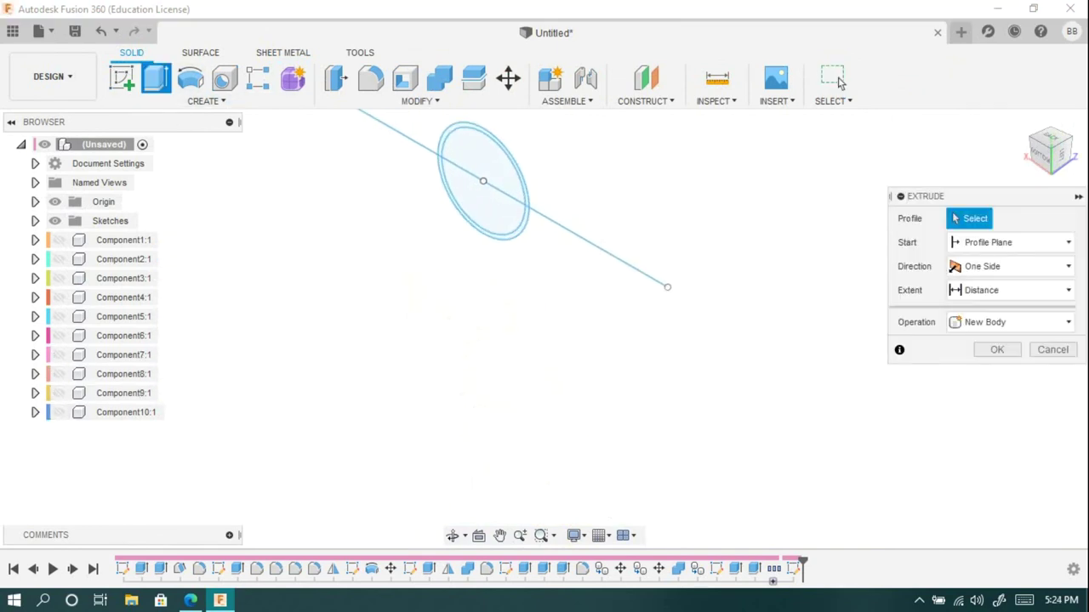
pyautogui.scroll(3, 467, 398)
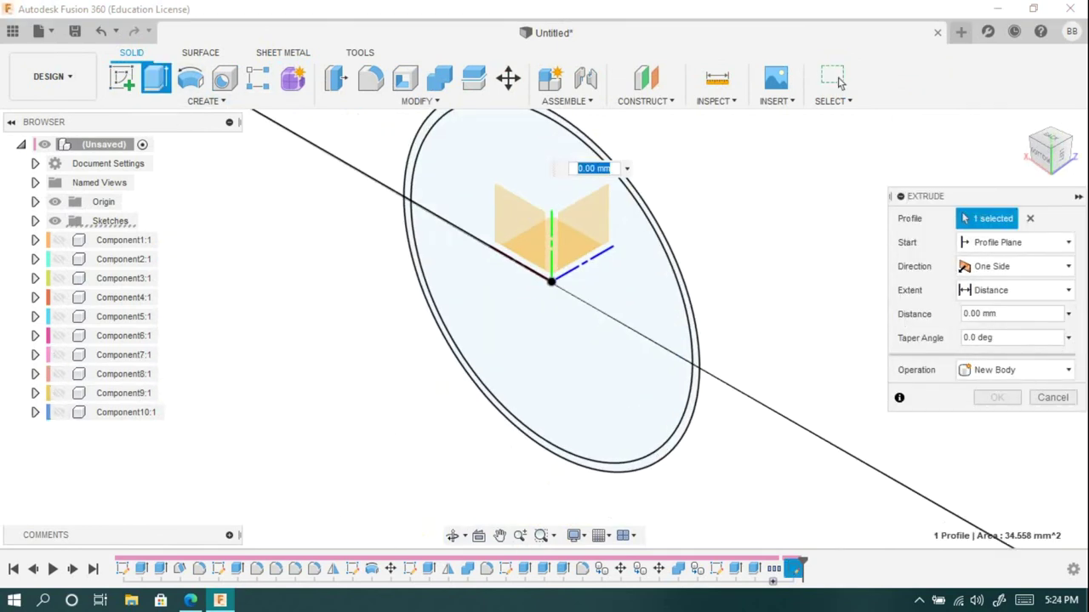
pyautogui.click(471, 396)
pyautogui.write('15')
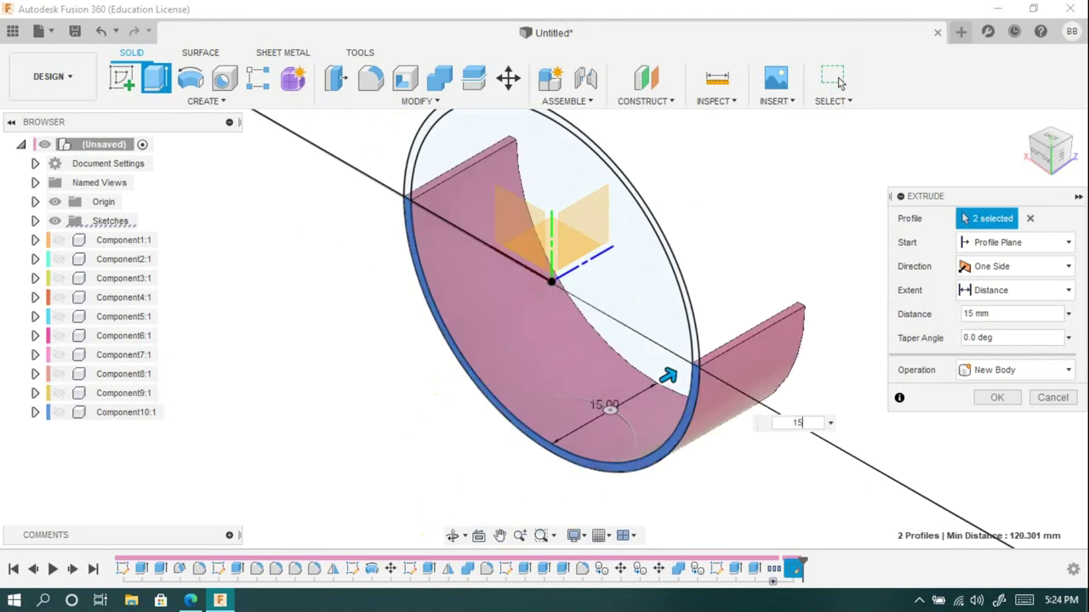
pyautogui.click(1016, 266)
pyautogui.click(996, 322)
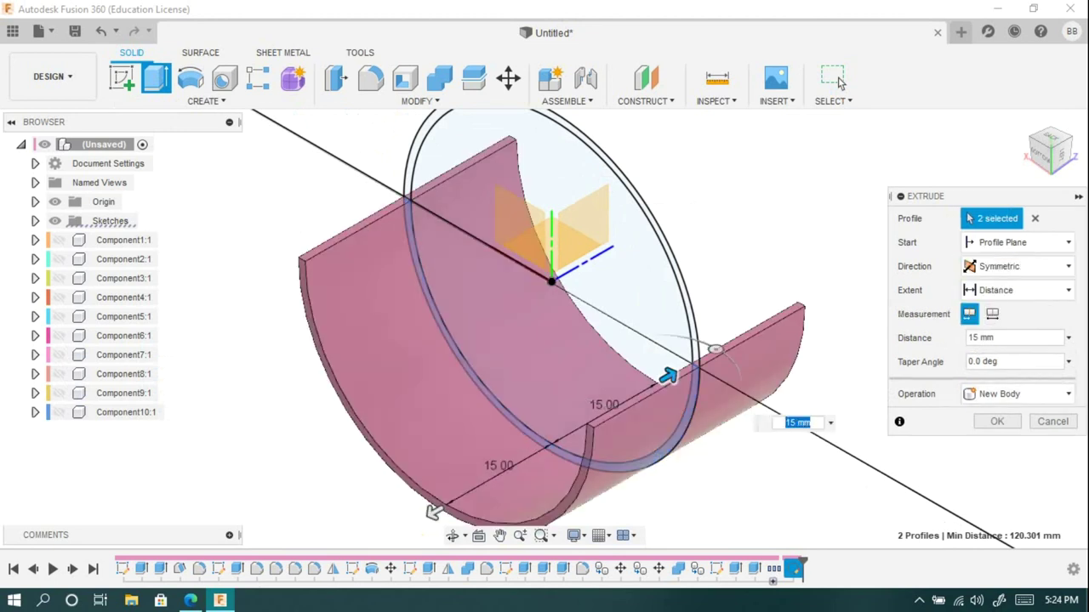
pyautogui.press('Return')
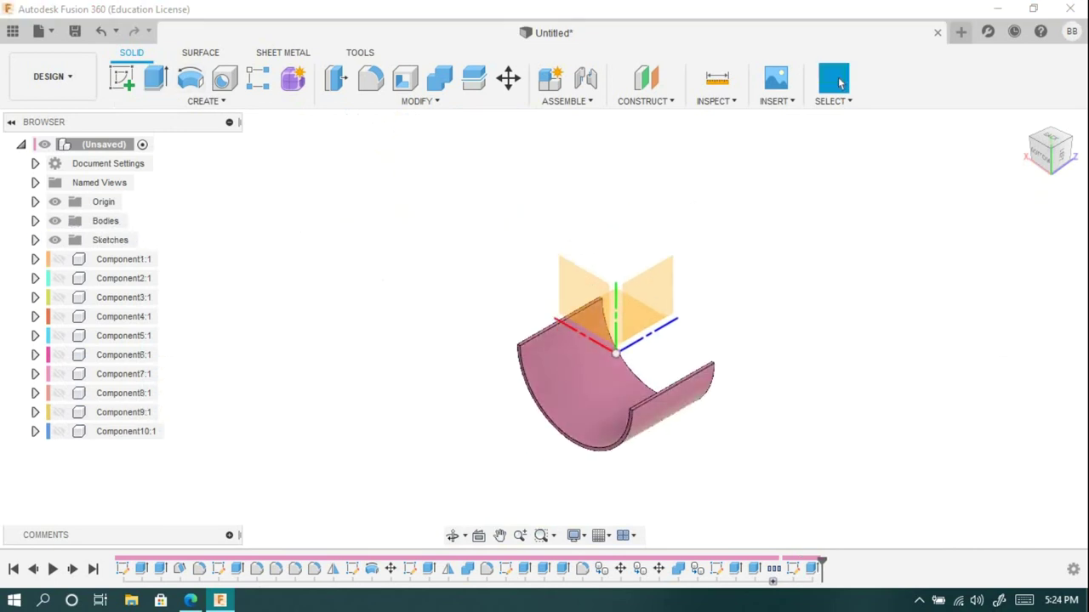
# - Show Sketch7 and extrude the second ring profile 15 mm symmetrically as a new body
pyautogui.click(35, 240)
pyautogui.click(69, 373)
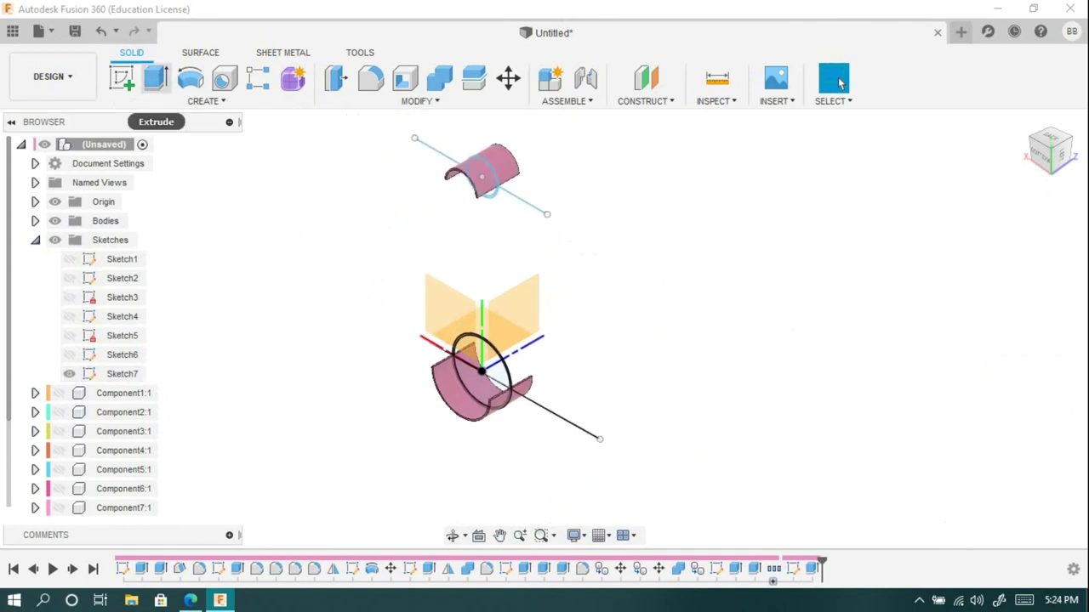
pyautogui.press('e')
pyautogui.scroll(4, 476, 493)
pyautogui.click(553, 366)
pyautogui.scroll(-4, 451, 409)
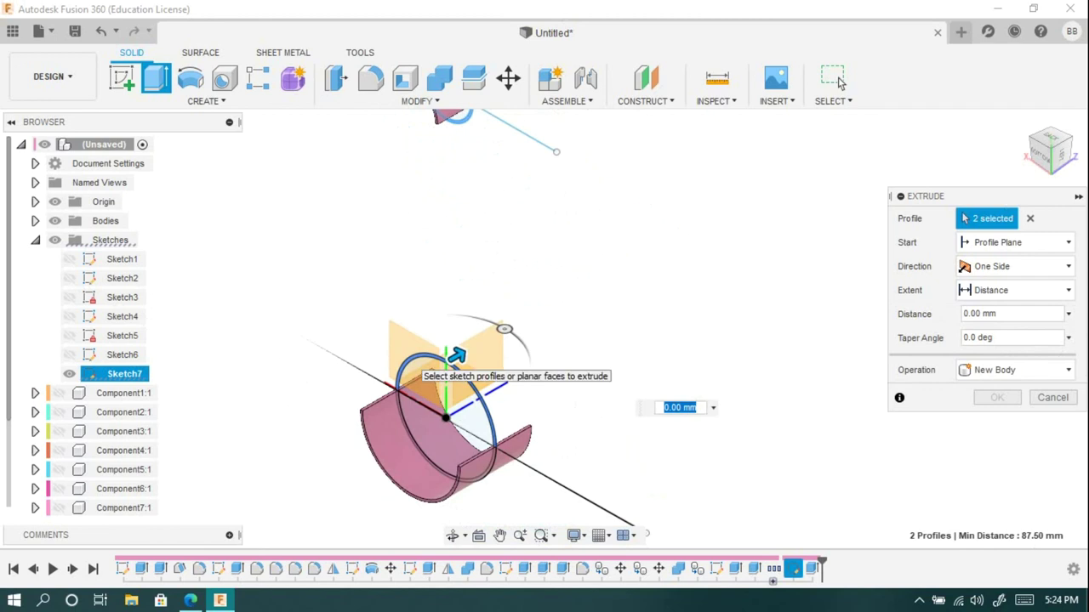
pyautogui.write('15')
pyautogui.click(1016, 266)
pyautogui.click(995, 321)
pyautogui.click(1017, 394)
pyautogui.click(991, 467)
pyautogui.click(839, 82)
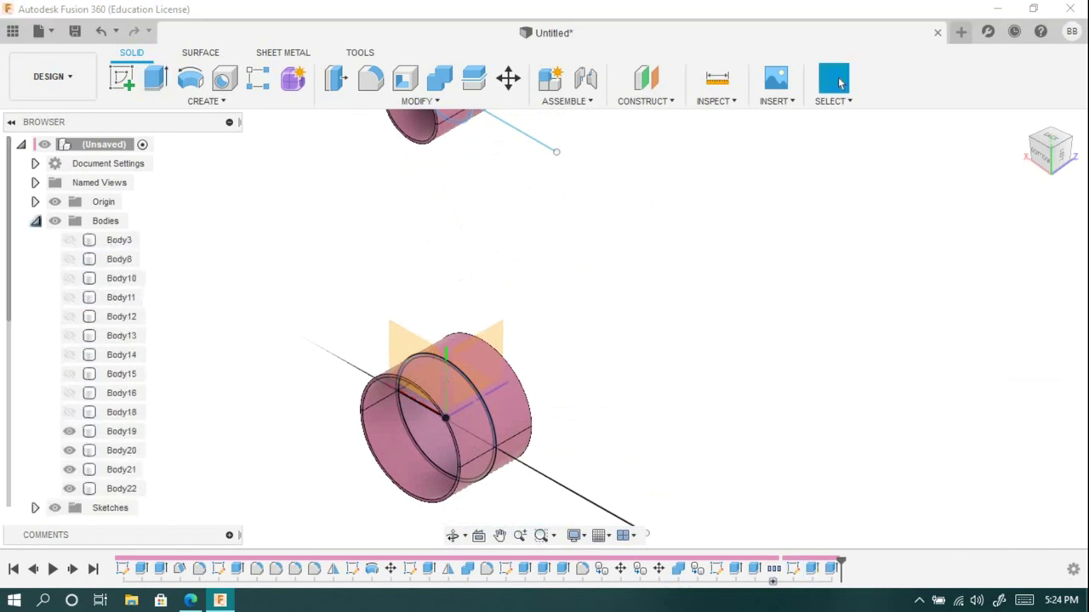
# - Convert the bearing half-shell bodies into components Component11:1 through Component14:1
pyautogui.rightClick(106, 222)
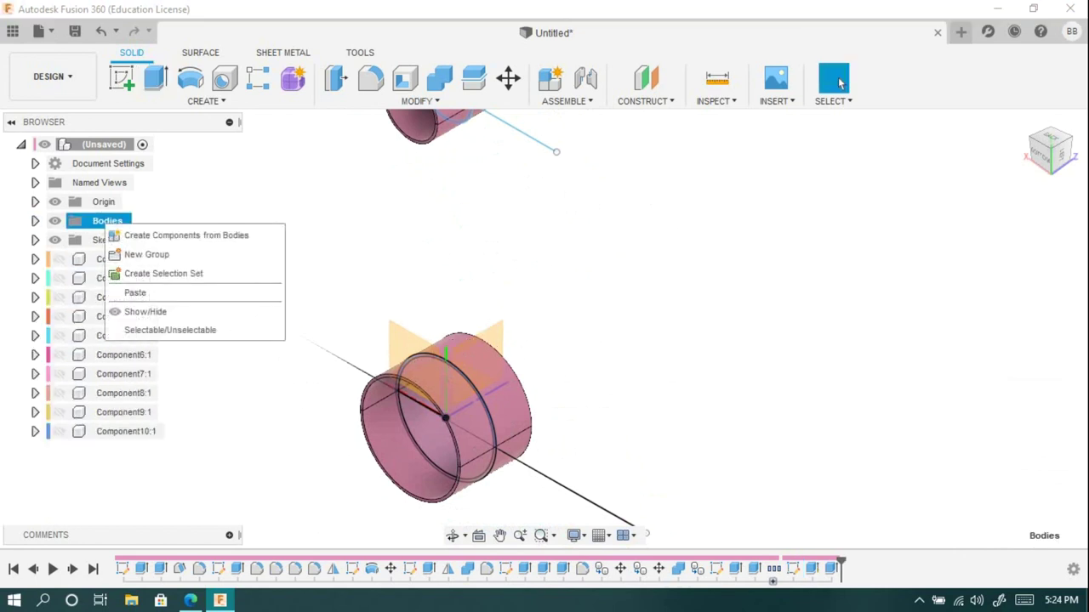
pyautogui.click(179, 235)
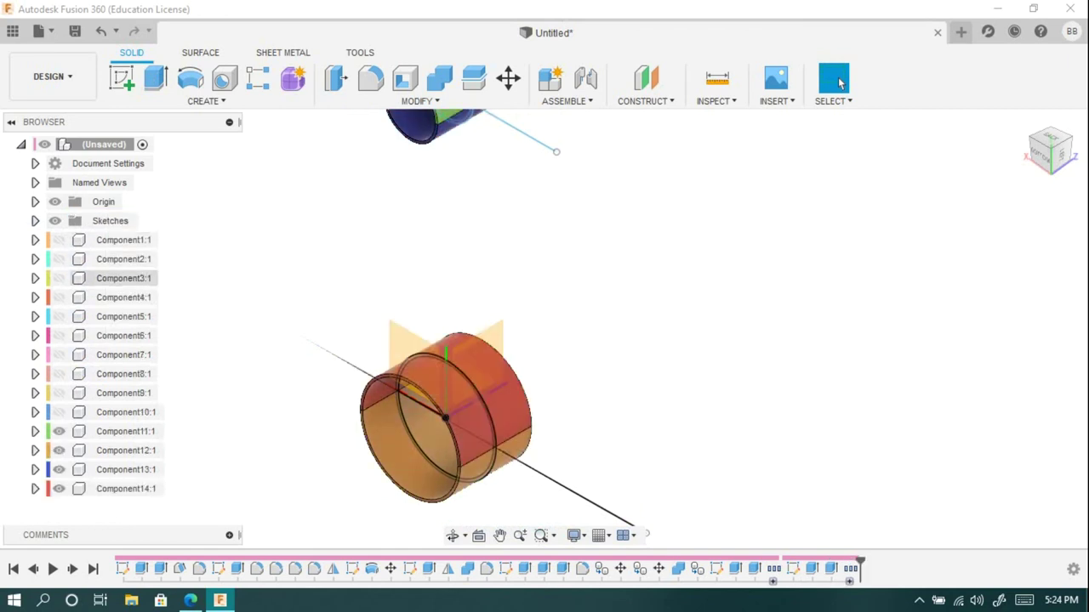